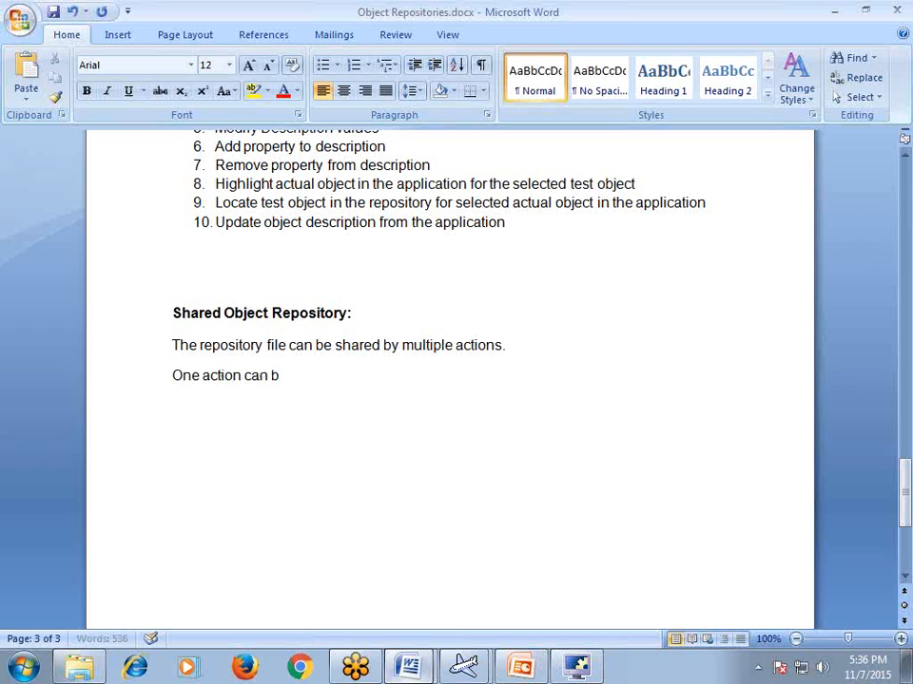
Finish the second line under Shared Object Repository as "One action can be associated with multiple shared object repositories.".
{"action": "type", "text": "ciated"}
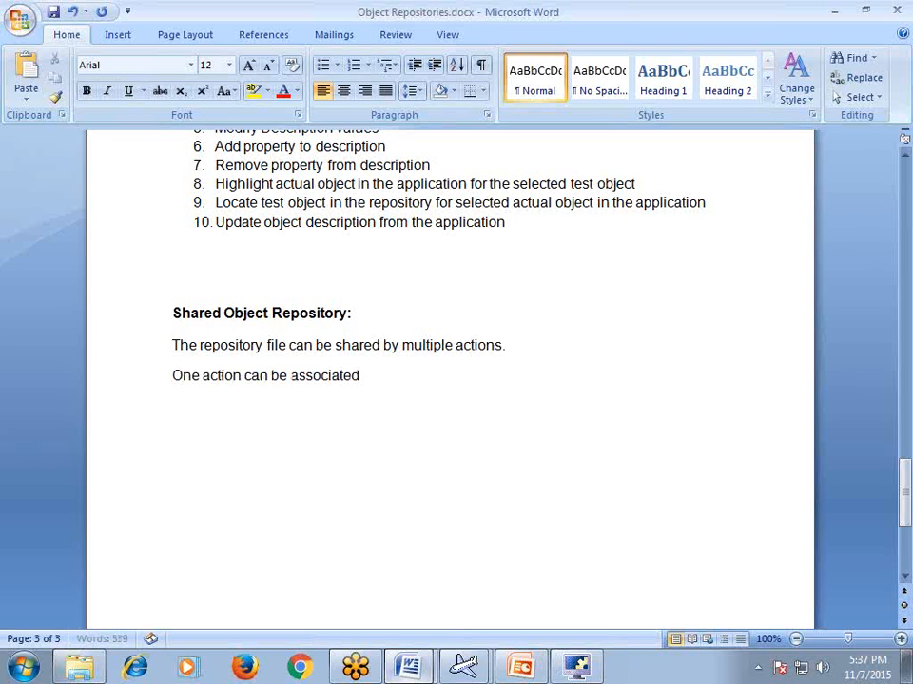
{"action": "type", "text": " with mul"}
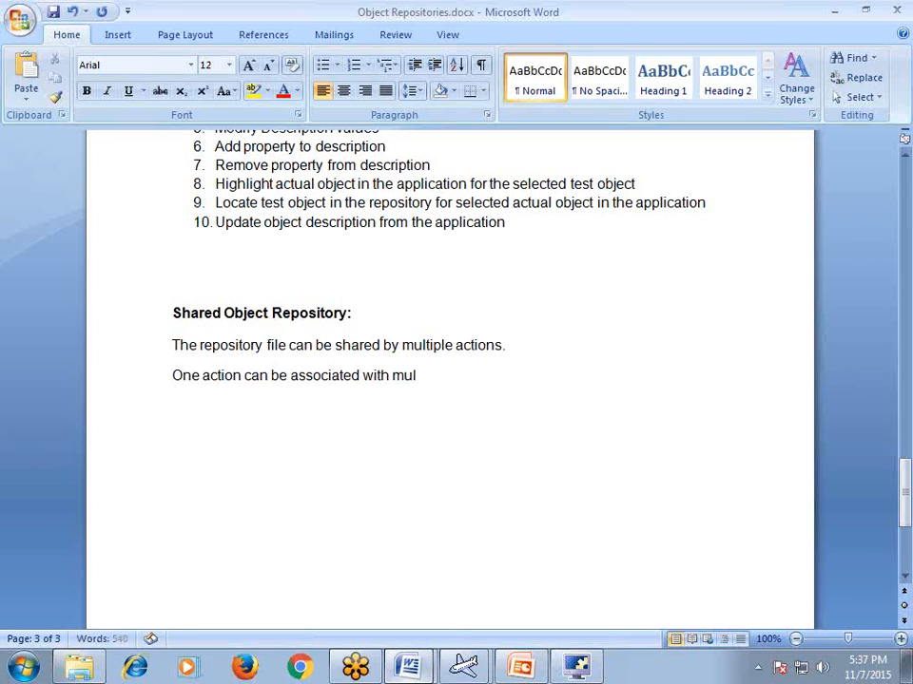
{"action": "type", "text": "tiple shared"}
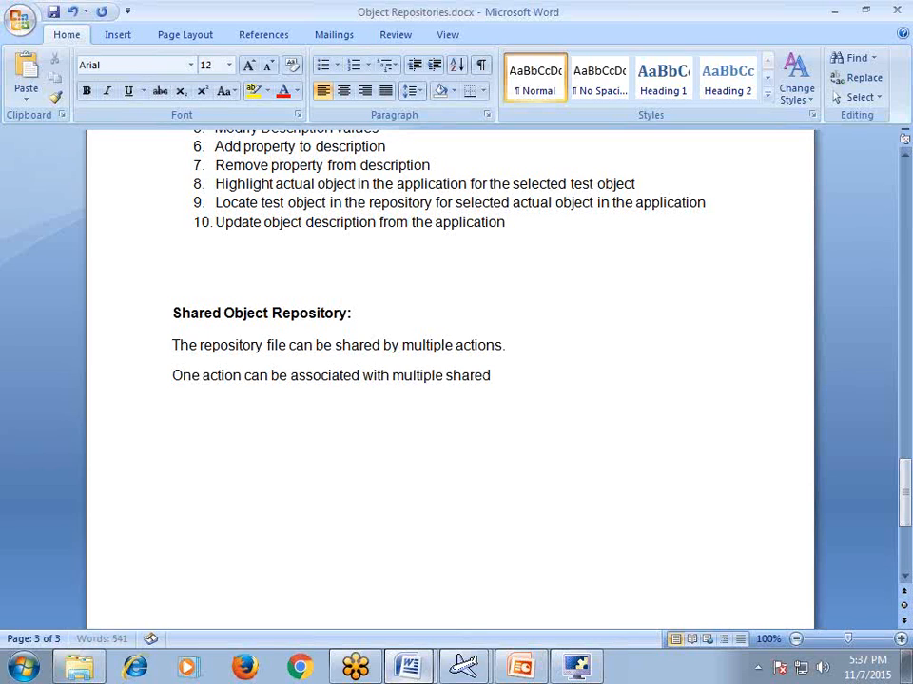
{"action": "type", "text": " object repo"}
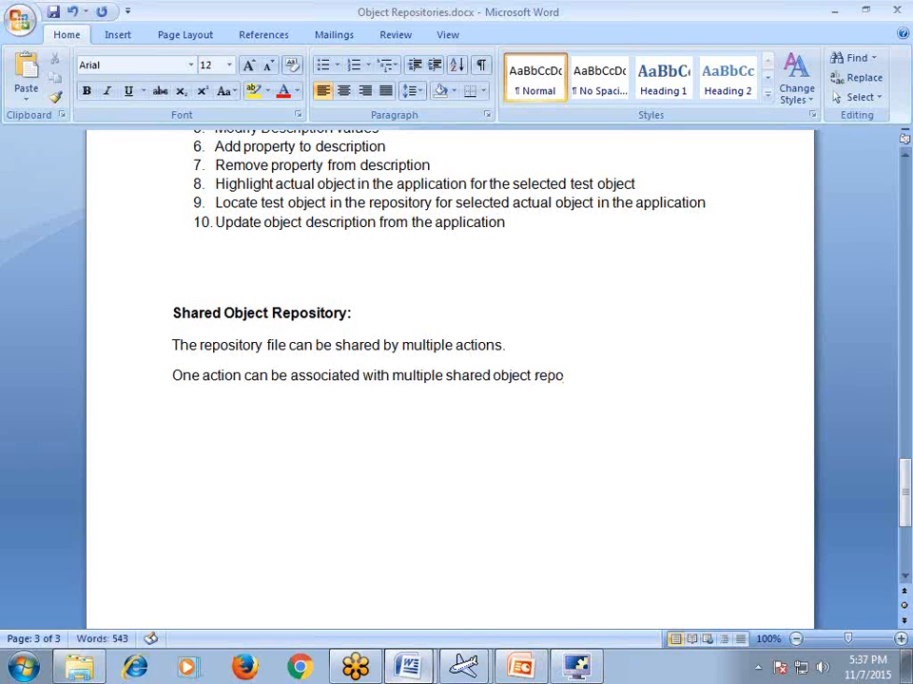
{"action": "type", "text": "sitories."}
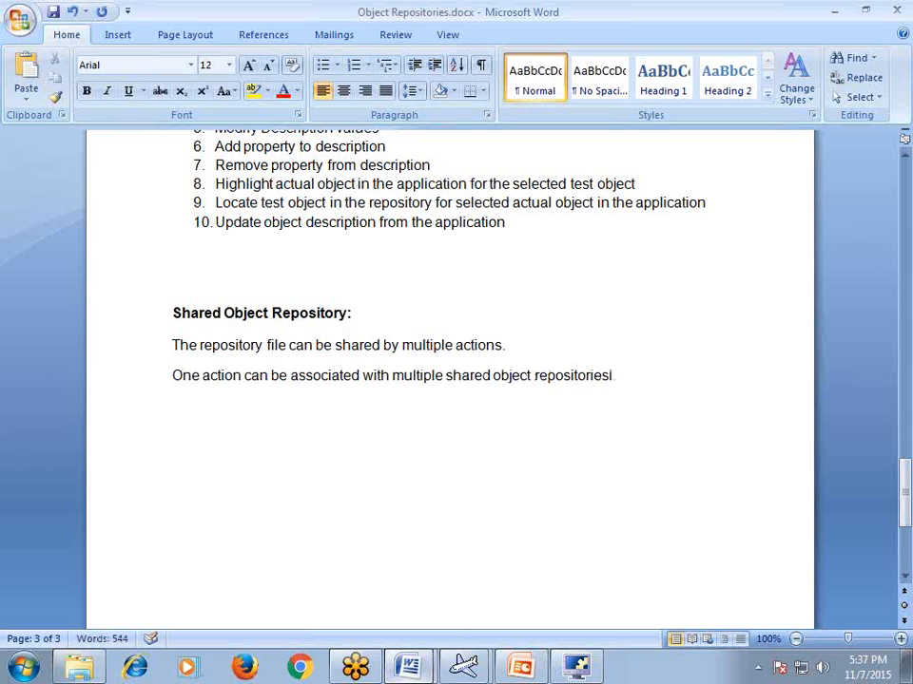
{"action": "key", "text": "BackSpace"}
Add a new line reading "The relation between shared repository and action is many-to-many.".
{"action": "key", "text": "Return"}
{"action": "type", "text": "he relation b"}
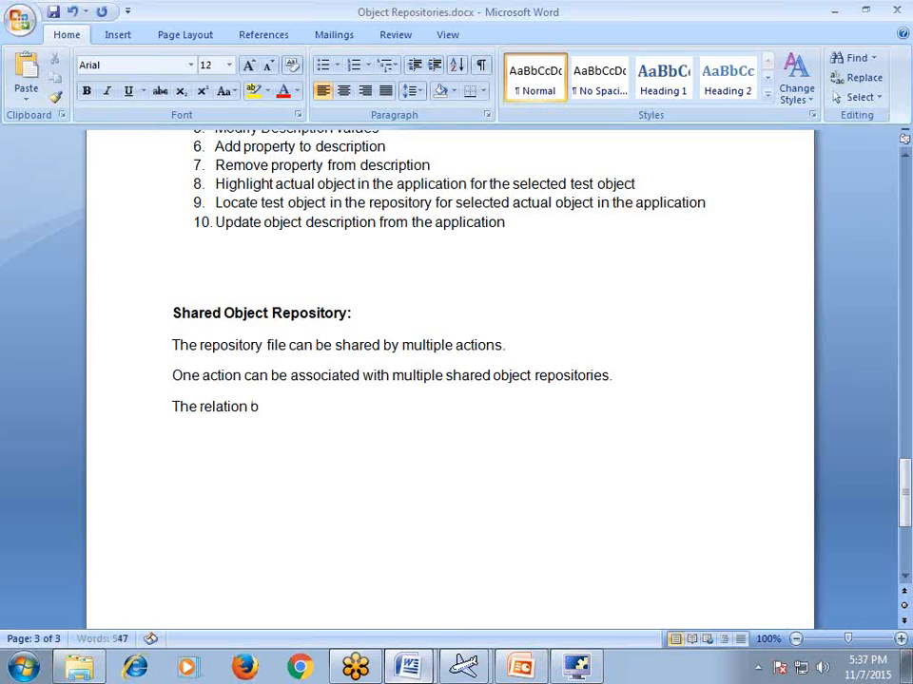
{"action": "type", "text": "etween share"}
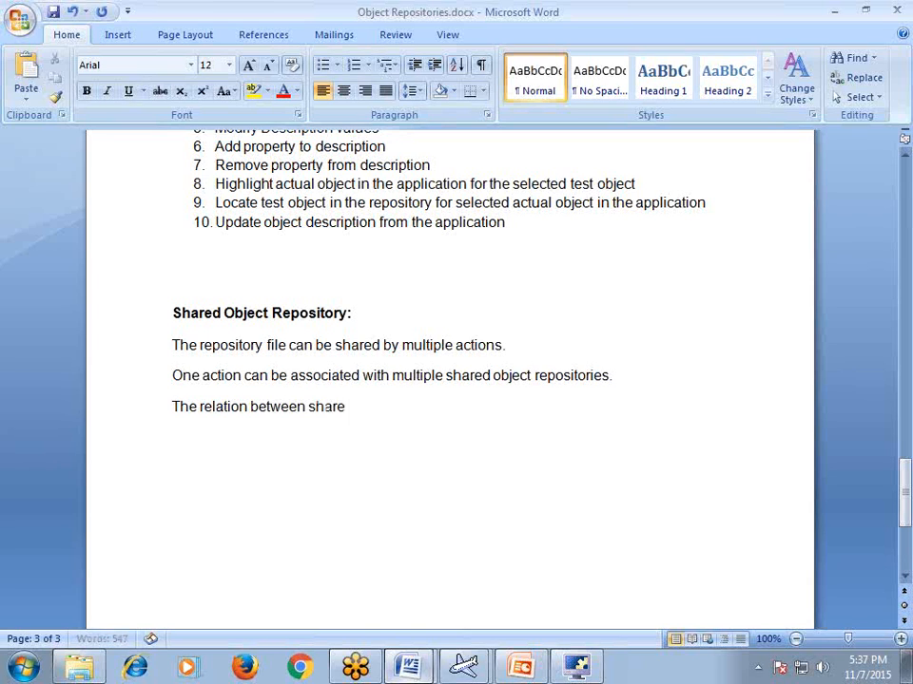
{"action": "type", "text": "d repository and action is many"}
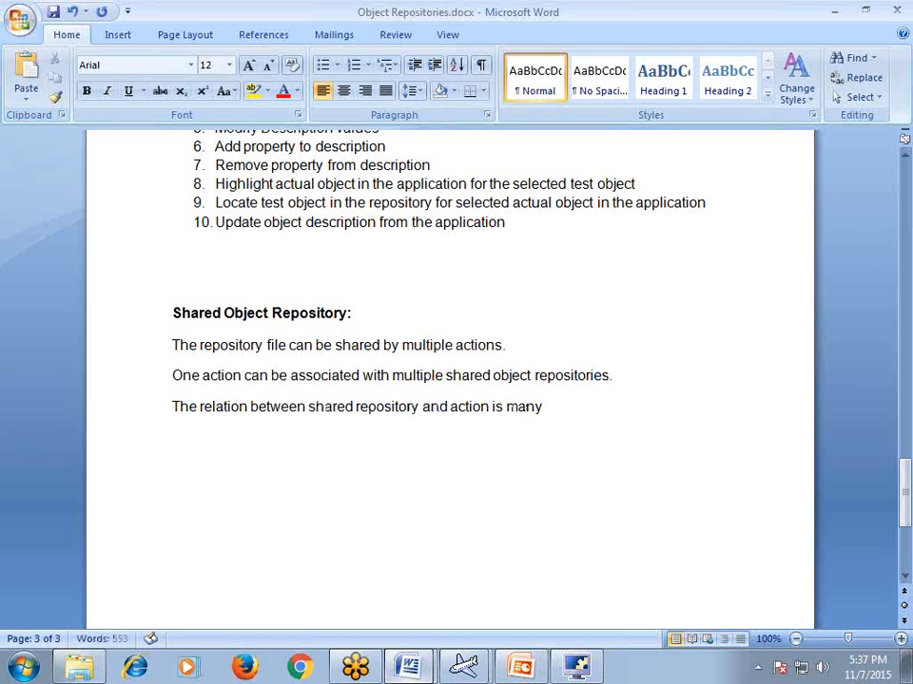
{"action": "type", "text": " -to-many"}
{"action": "key", "text": "Return"}
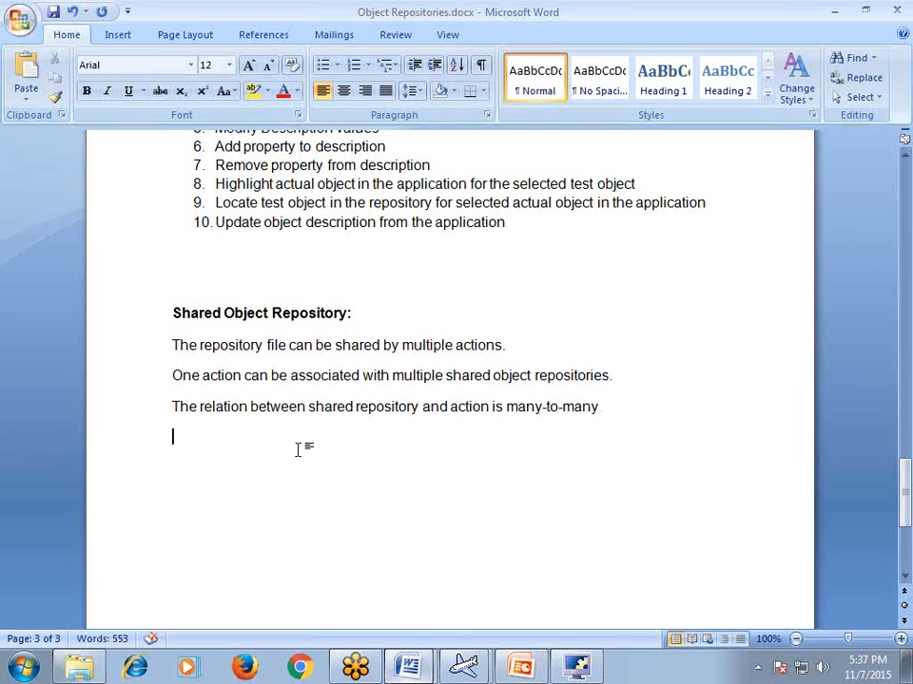
Add a "Create:" line and format it and the three sentences under Shared Object Repository as a bulleted list.
{"action": "type", "text": "Create"}
{"action": "key", "text": "BackSpace"}
{"action": "type", "text": ":"}
{"action": "left_click_drag", "start_coordinate": [626, 412], "coordinate": [199, 347]}
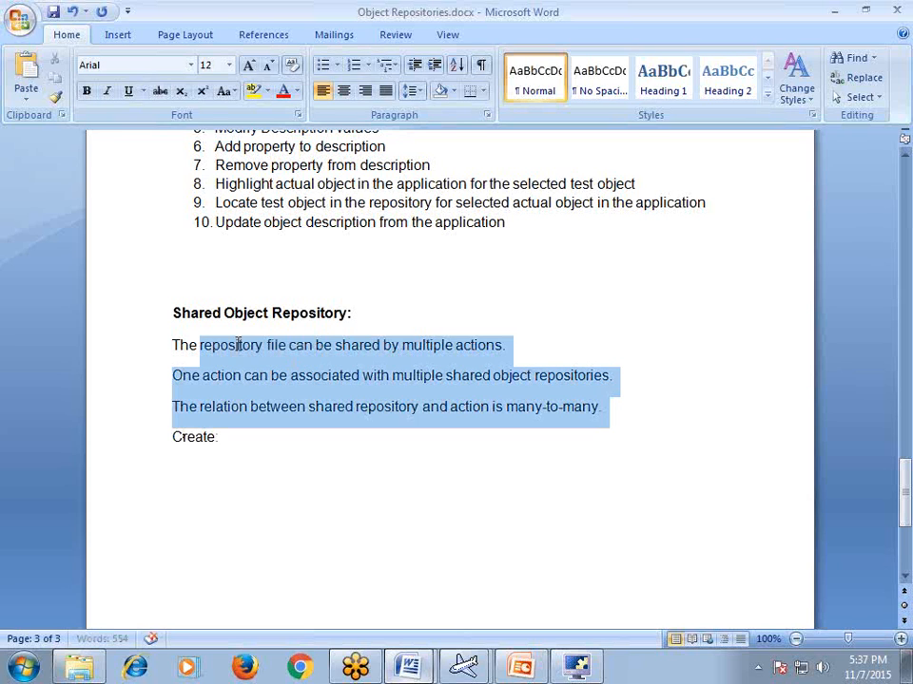
{"action": "left_click", "coordinate": [323, 65]}
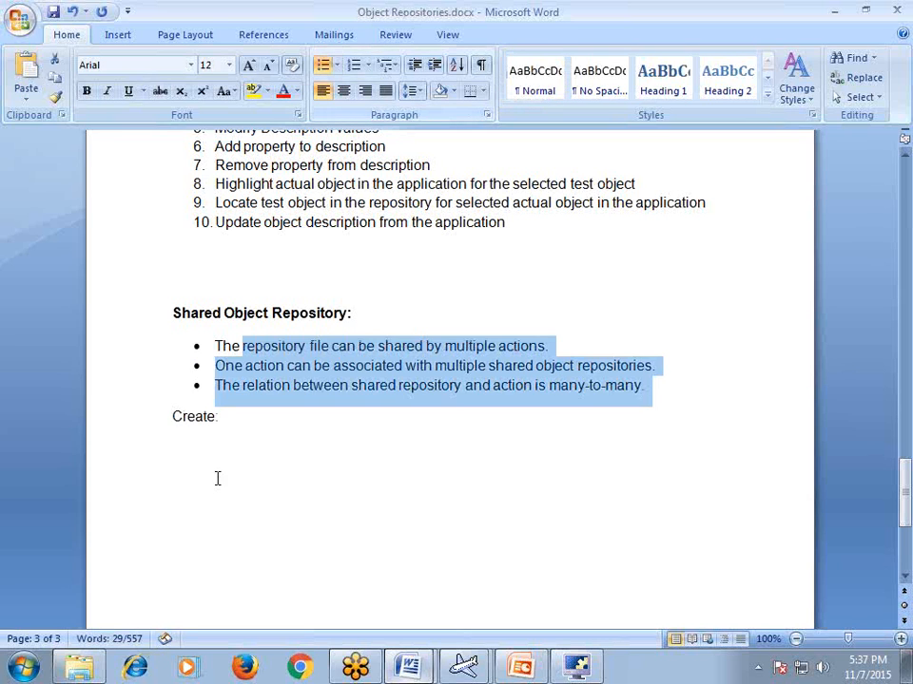
{"action": "left_click", "coordinate": [173, 415]}
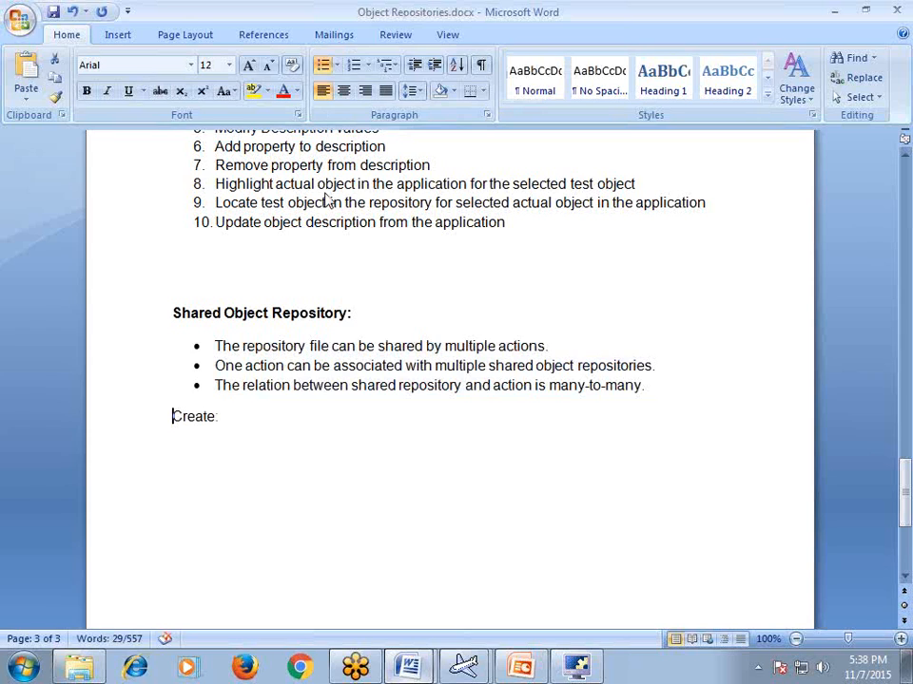
{"action": "left_click", "coordinate": [324, 65]}
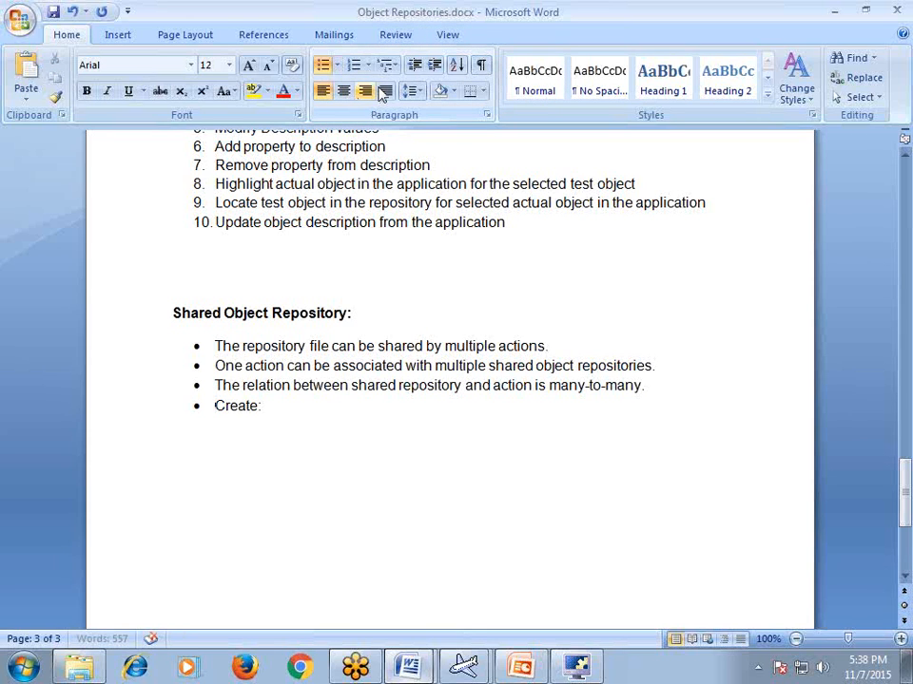
Add the sub-bullet "It can be created using Object Repository Manager Tool" under "Create:".
{"action": "left_click", "coordinate": [283, 407]}
{"action": "key", "text": "Return"}
{"action": "key", "text": "Tab"}
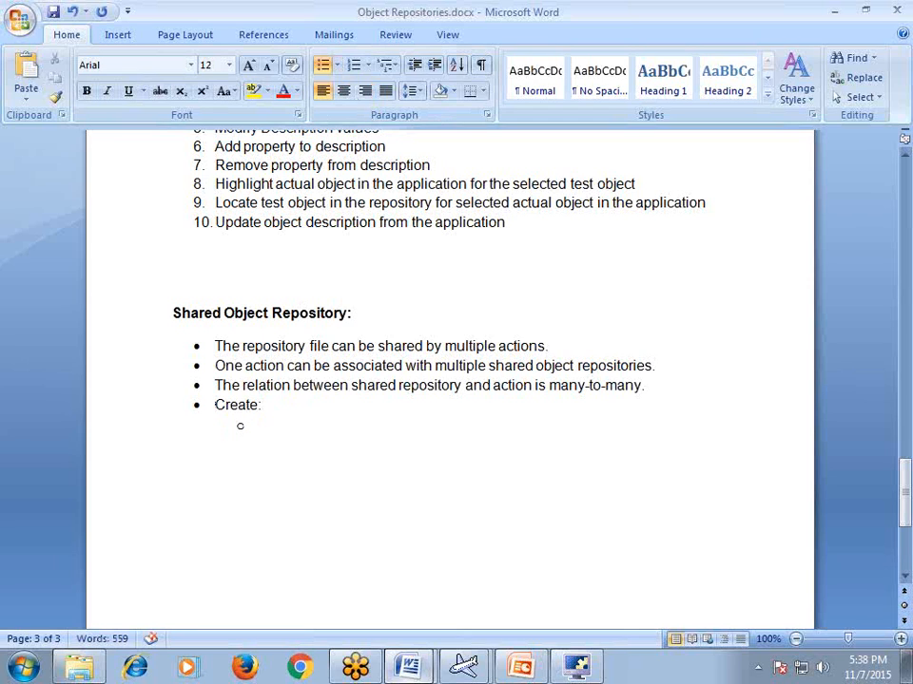
{"action": "type", "text": "It can be created using "}
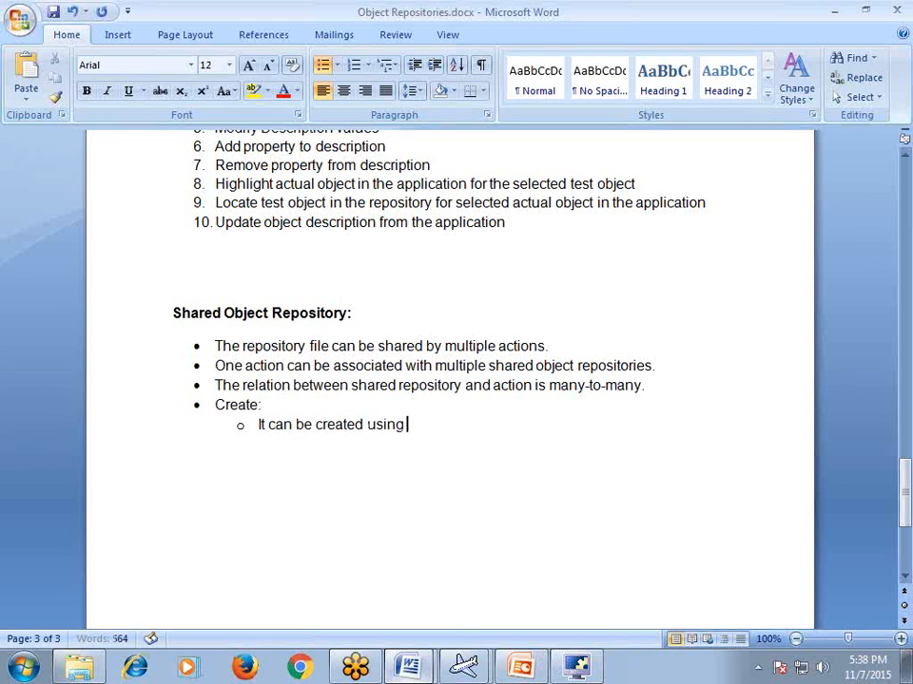
{"action": "type", "text": "Object Rep"}
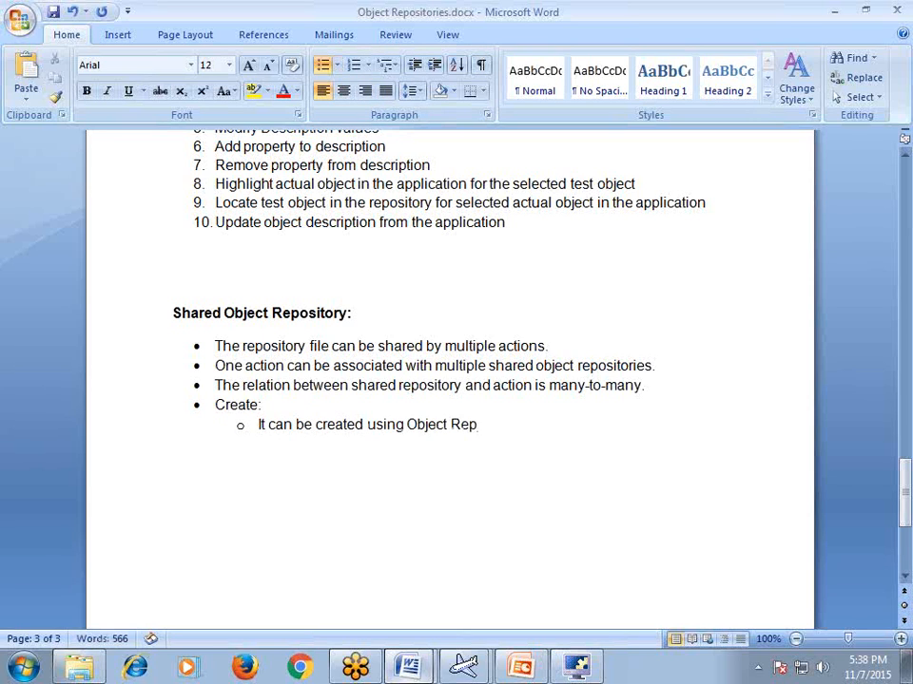
{"action": "key", "text": "BackSpace"}
{"action": "key", "text": "BackSpace"}
{"action": "type", "text": "ory Manager To"}
{"action": "key", "text": "BackSpace"}
{"action": "type", "text": "ol"}
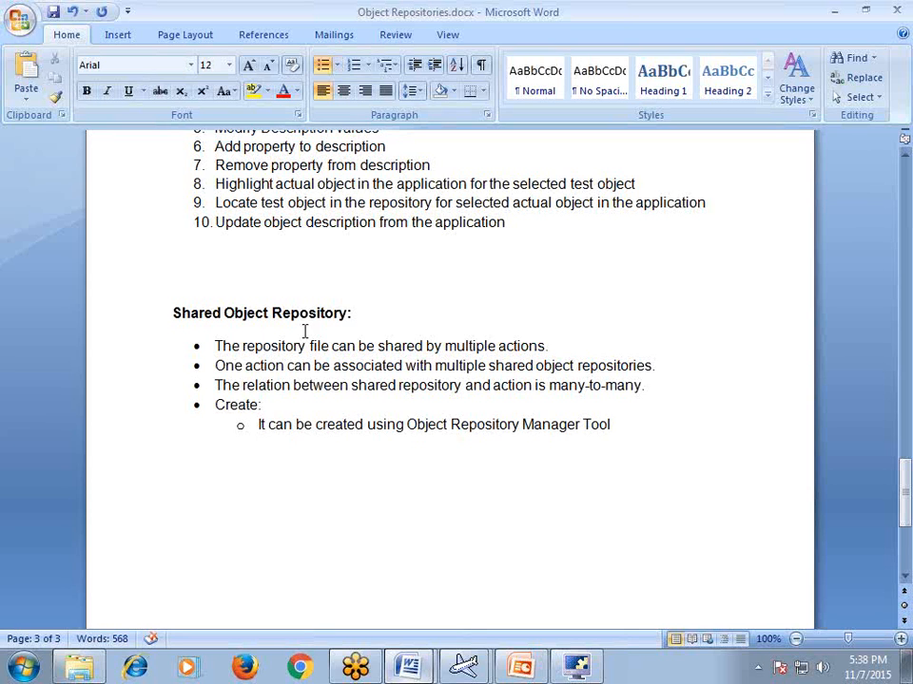
Compare the earlier "Object Repository Tool" heading with the Object Repository Manager Tool sub-bullet in the notes.
{"action": "scroll", "coordinate": [460, 427], "scroll_direction": "up", "scroll_amount": 10}
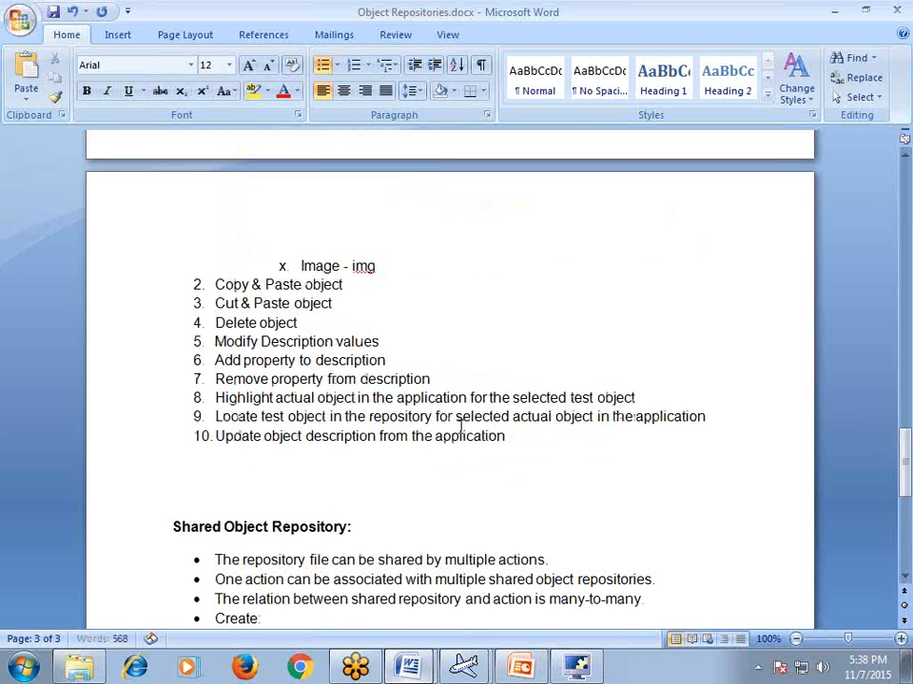
{"action": "scroll", "coordinate": [460, 426], "scroll_direction": "up", "scroll_amount": 3}
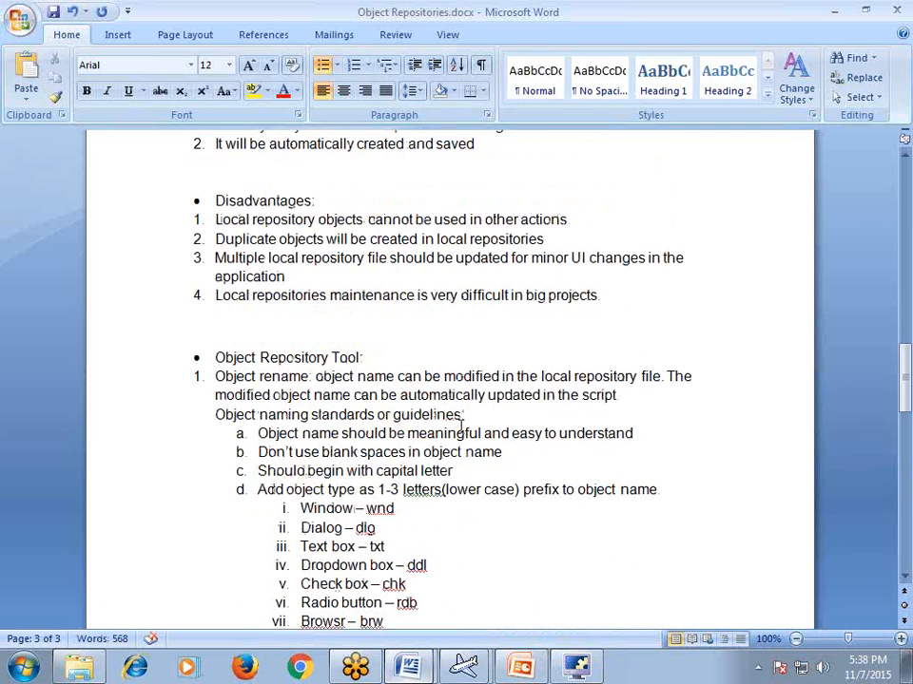
{"action": "double_click", "coordinate": [296, 360]}
{"action": "left_click", "coordinate": [246, 360]}
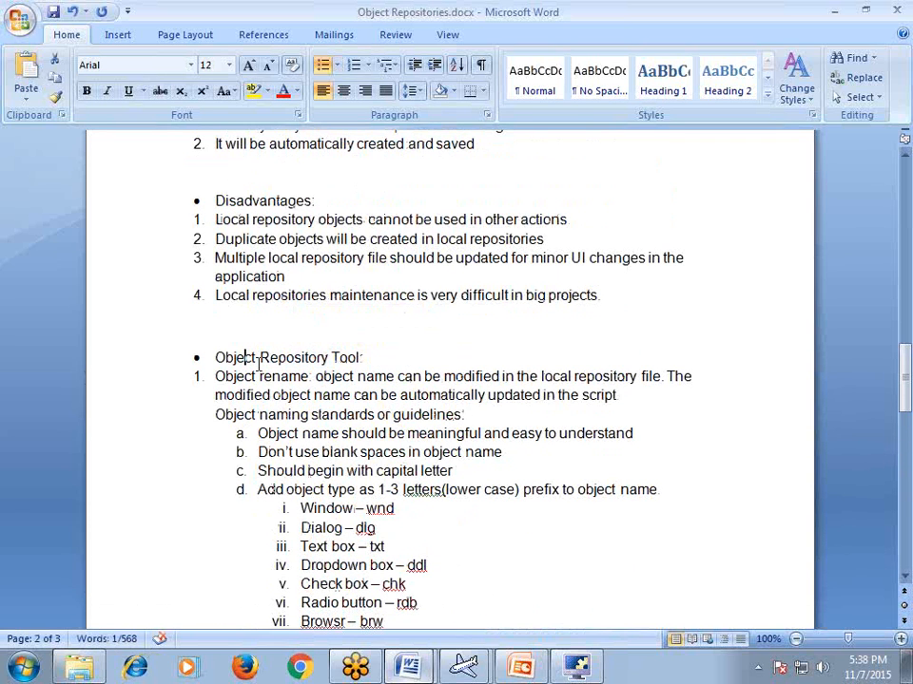
{"action": "double_click", "coordinate": [296, 358]}
{"action": "scroll", "coordinate": [394, 429], "scroll_direction": "down", "scroll_amount": 14}
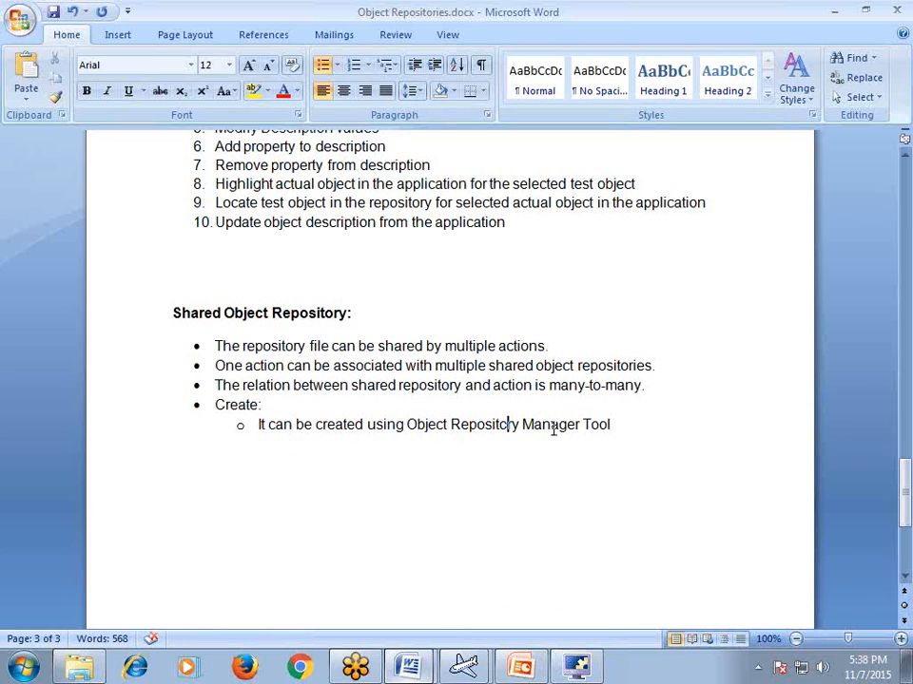
{"action": "double_click", "coordinate": [552, 426]}
{"action": "left_click", "coordinate": [625, 421]}
Switch to QuickTest Professional and close the Object Repository window.
{"action": "left_click", "coordinate": [575, 671]}
{"action": "left_click", "coordinate": [319, 310]}
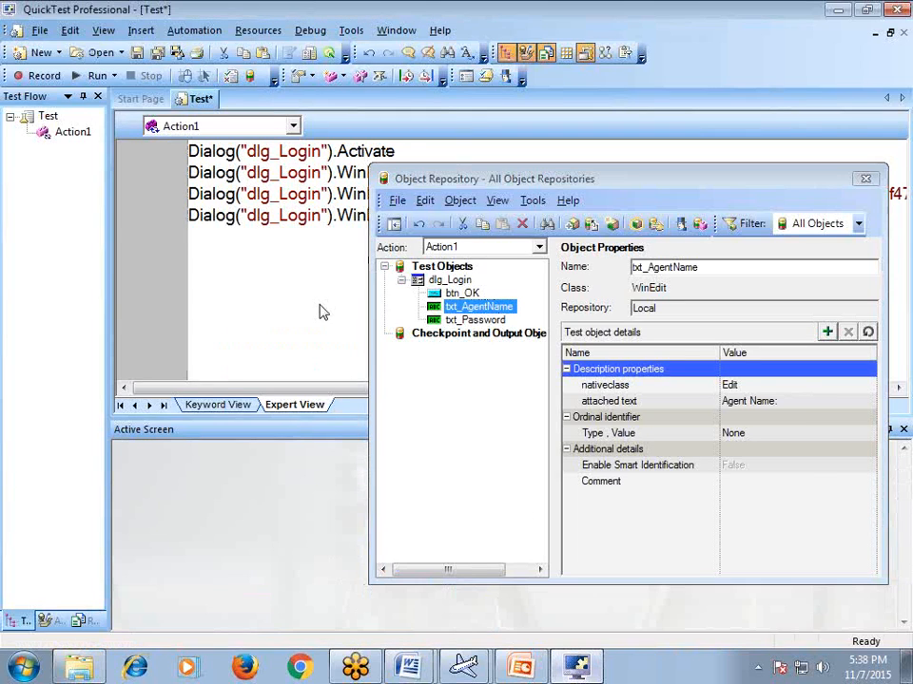
{"action": "left_click", "coordinate": [740, 194]}
{"action": "left_click_drag", "start_coordinate": [740, 193], "coordinate": [676, 187]}
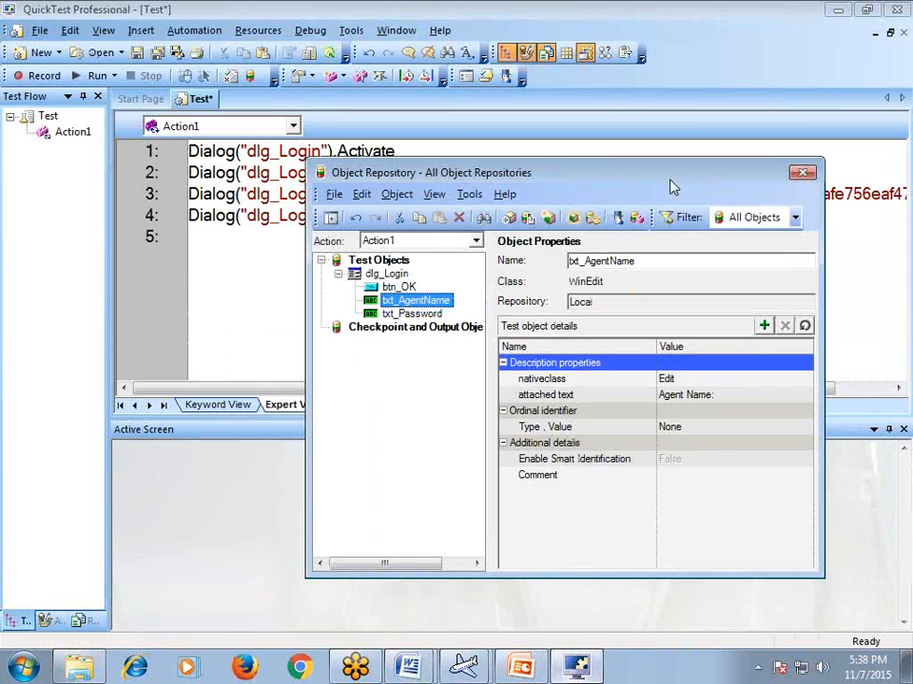
{"action": "left_click", "coordinate": [800, 174]}
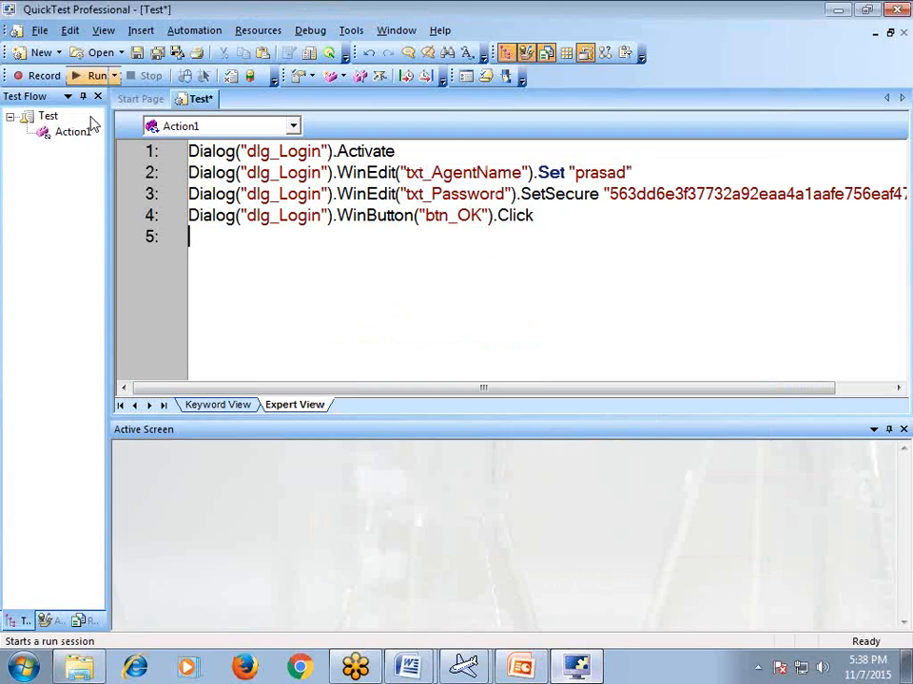
Create a new test without saving the changes to the current one, and open the Object Repository Manager.
{"action": "left_click", "coordinate": [40, 54]}
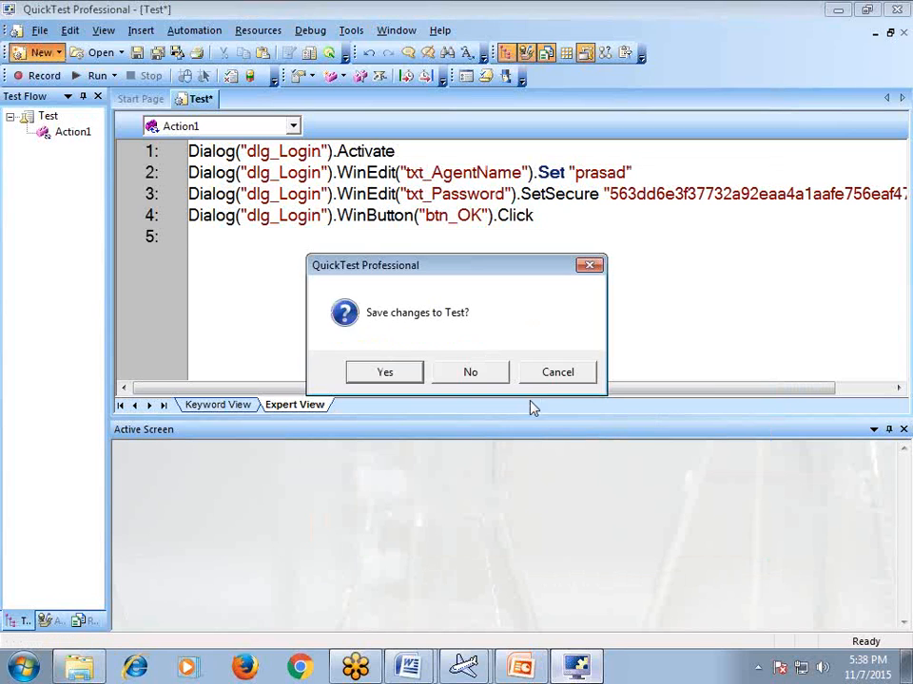
{"action": "left_click", "coordinate": [469, 372]}
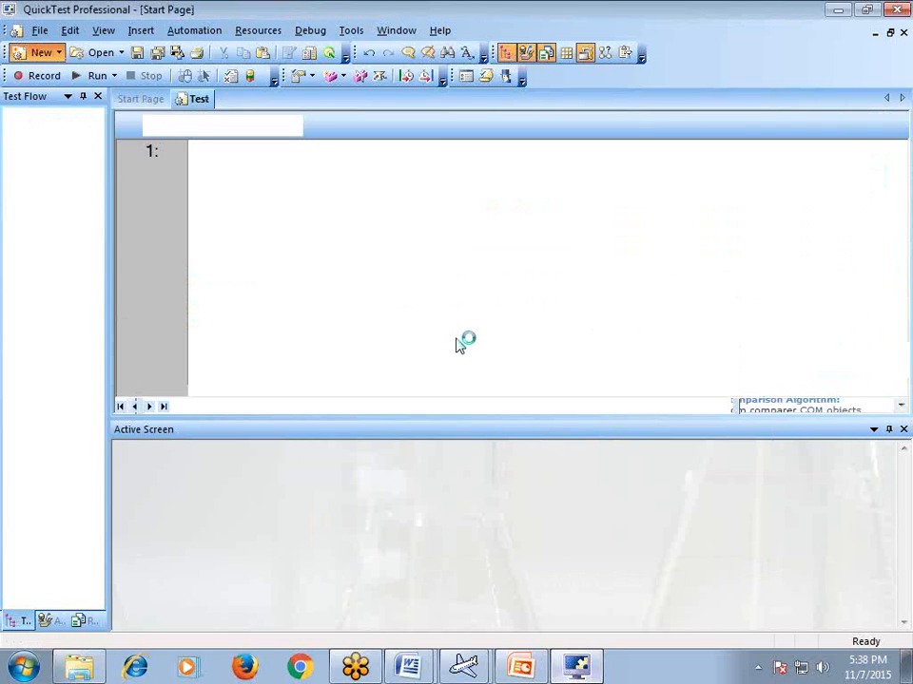
{"action": "left_click", "coordinate": [260, 31]}
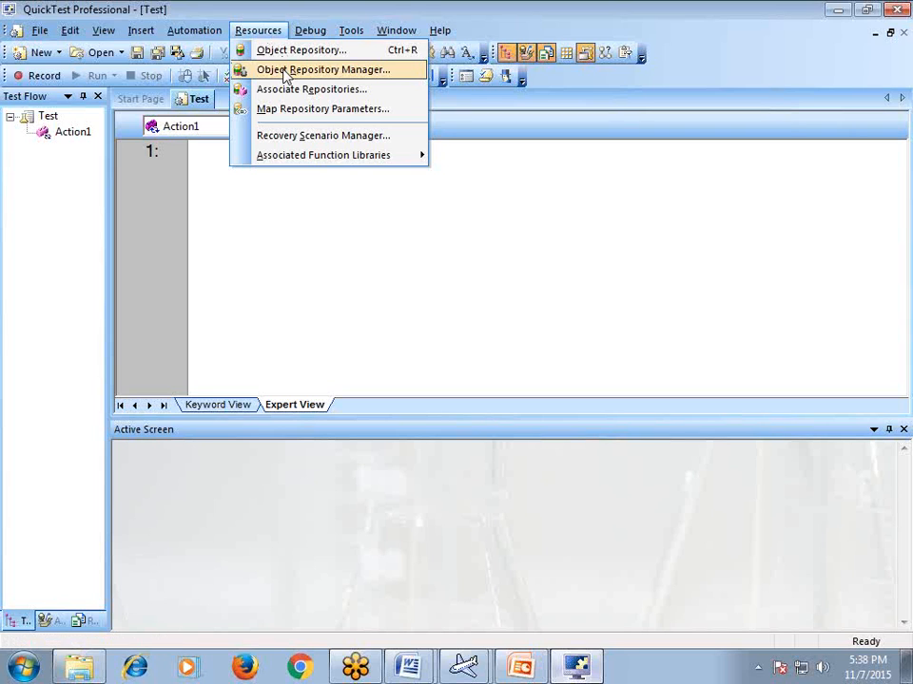
{"action": "left_click", "coordinate": [285, 73]}
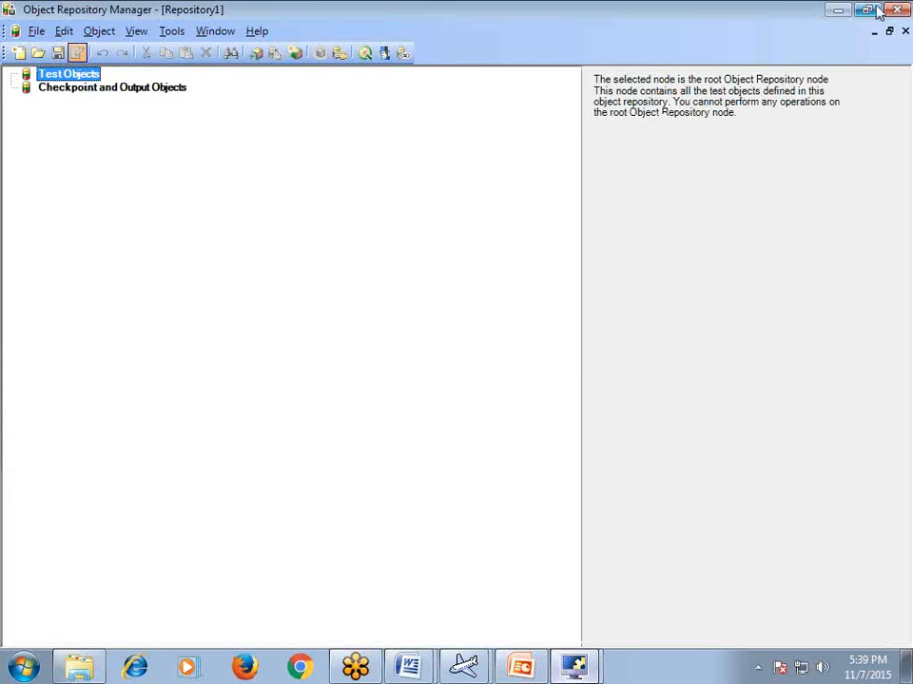
Restore the Object Repository Manager from full screen, widen its window, and move it over the middle of the QuickTest window.
{"action": "left_click", "coordinate": [866, 10]}
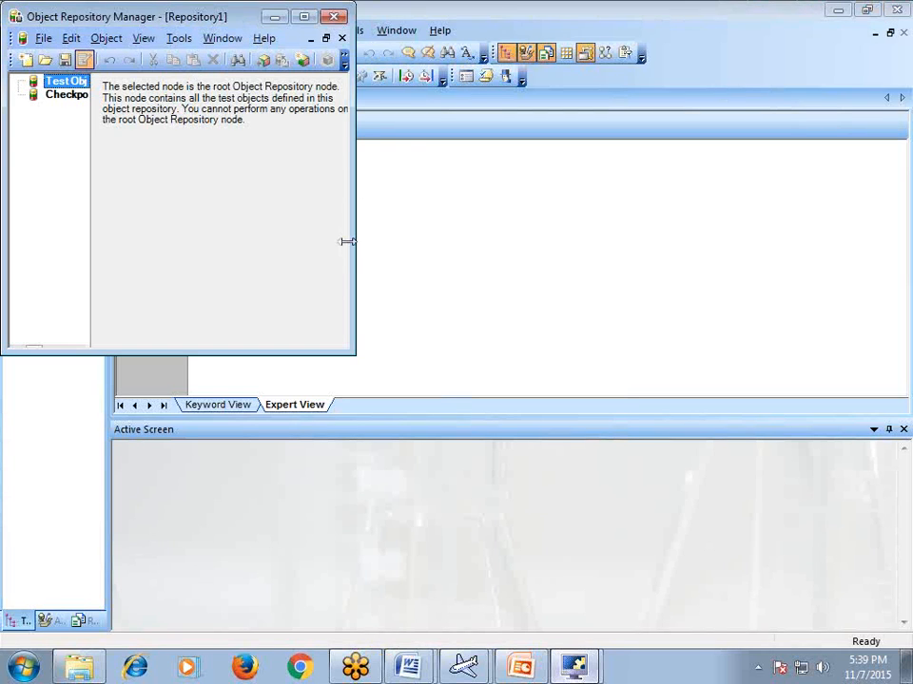
{"action": "left_click_drag", "start_coordinate": [346, 241], "coordinate": [529, 271]}
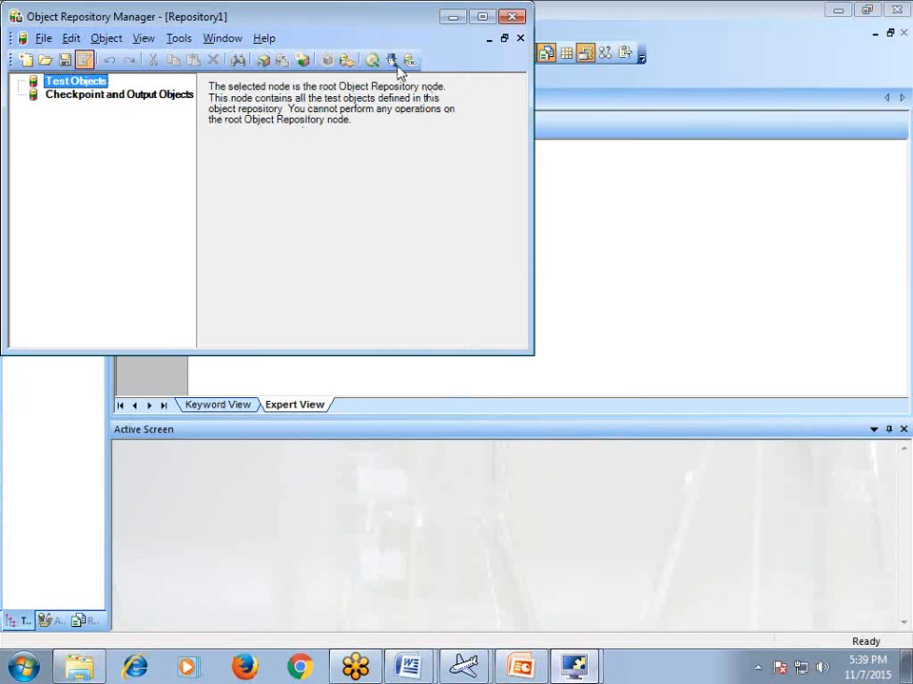
{"action": "left_click_drag", "start_coordinate": [355, 12], "coordinate": [654, 121]}
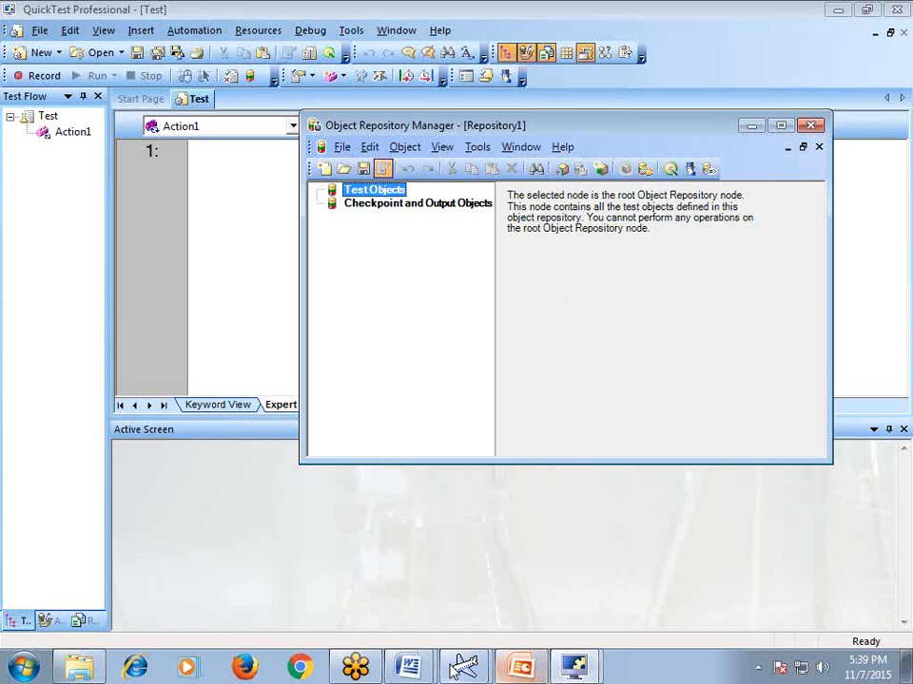
Switch back to the Word notes and add a first-level bullet "Save:" below the "Create:" sub-bullet.
{"action": "left_click", "coordinate": [408, 666]}
{"action": "left_click", "coordinate": [414, 633]}
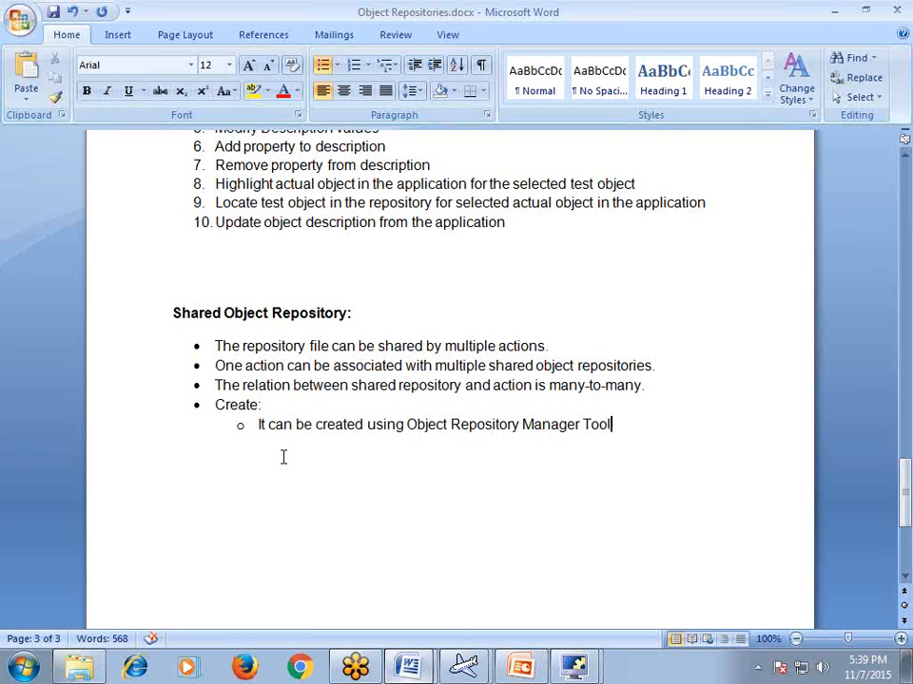
{"action": "key", "text": "Return"}
{"action": "key", "text": "shift+Tab"}
{"action": "type", "text": "Save"}
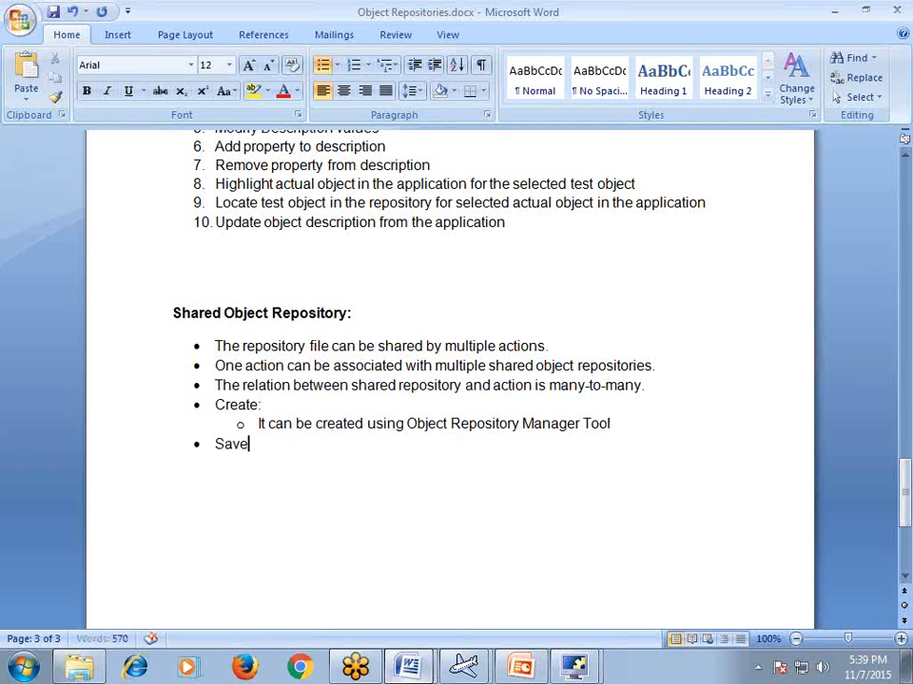
{"action": "type", "text": ":"}
Add the sub-bullet "Shared repository file should be saved explicitly." below the "Save:" bullet.
{"action": "key", "text": "Return"}
{"action": "key", "text": "Tab"}
{"action": "type", "text": "shgare"}
{"action": "key", "text": "BackSpace"}
{"action": "key", "text": "BackSpace"}
{"action": "key", "text": "BackSpace"}
{"action": "key", "text": "BackSpace"}
{"action": "type", "text": "ared "}
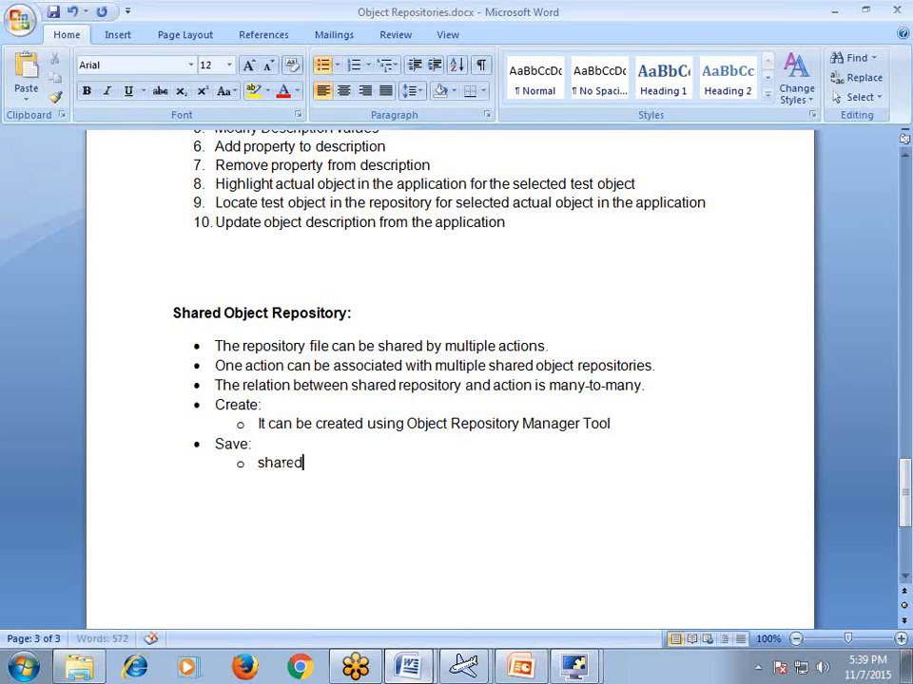
{"action": "type", "text": "re"}
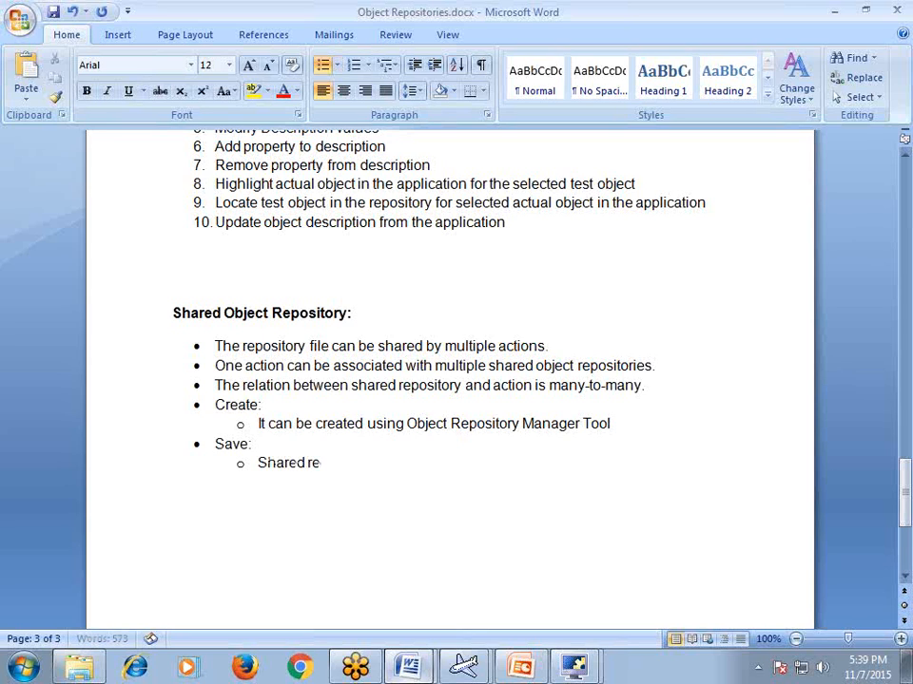
{"action": "type", "text": "pository file should be saved explicity"}
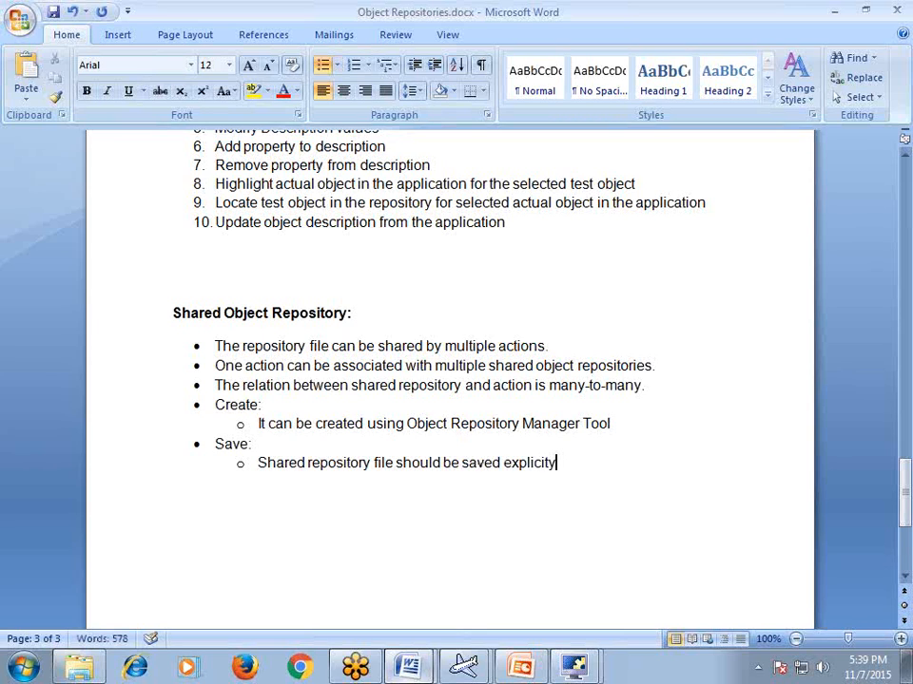
{"action": "key", "text": "BackSpace"}
{"action": "type", "text": "ly."}
Switch to the Object Repository Manager, start saving the new shared repository, and browse to D:\Training\UFT.
{"action": "mouse_move", "coordinate": [577, 667]}
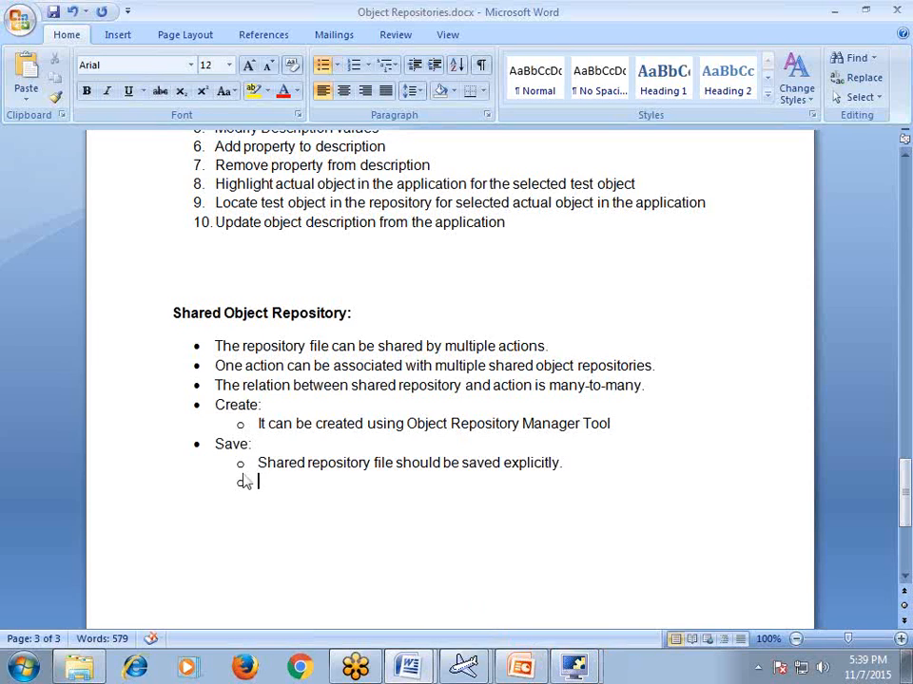
{"action": "left_click", "coordinate": [585, 628]}
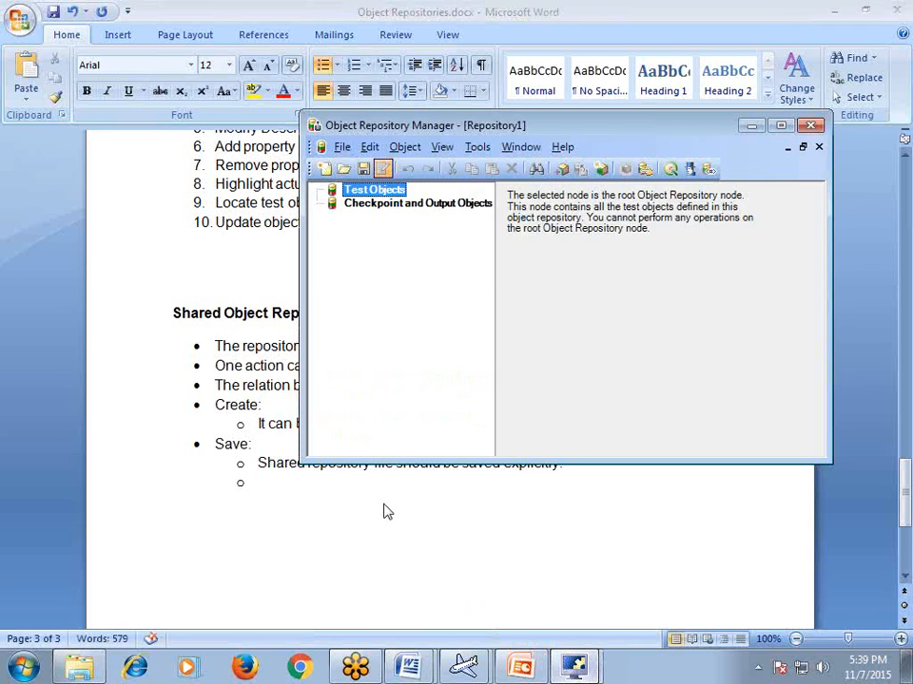
{"action": "left_click", "coordinate": [365, 169]}
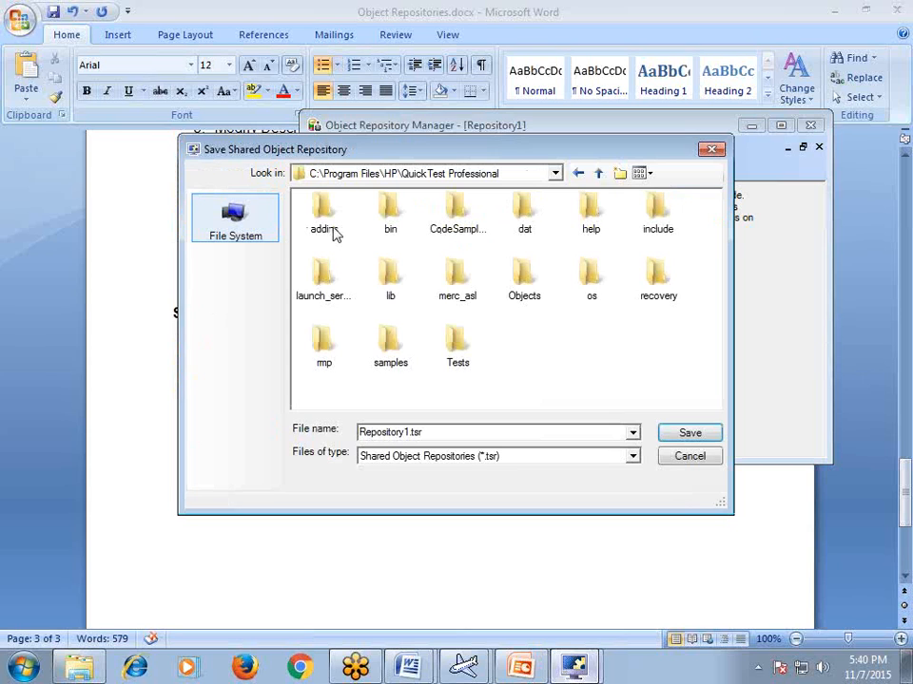
{"action": "left_click", "coordinate": [544, 175]}
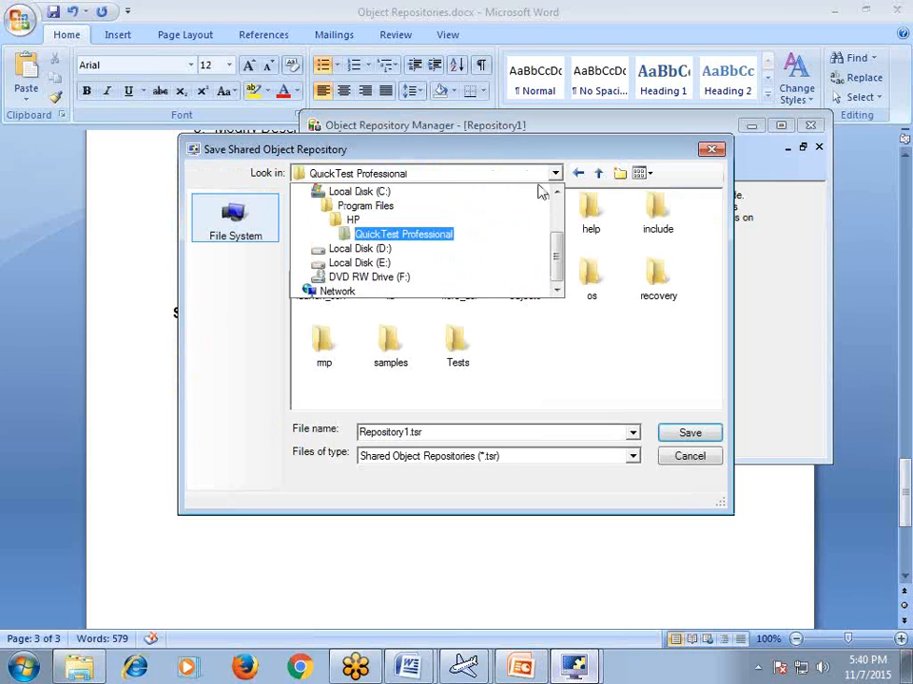
{"action": "left_click", "coordinate": [454, 249]}
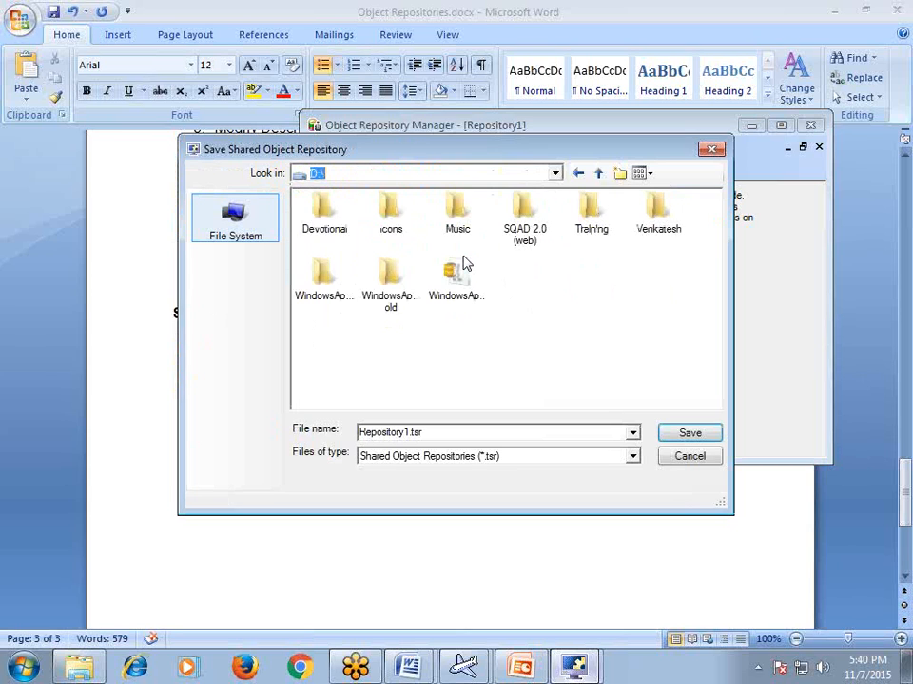
{"action": "double_click", "coordinate": [586, 226]}
{"action": "double_click", "coordinate": [460, 295]}
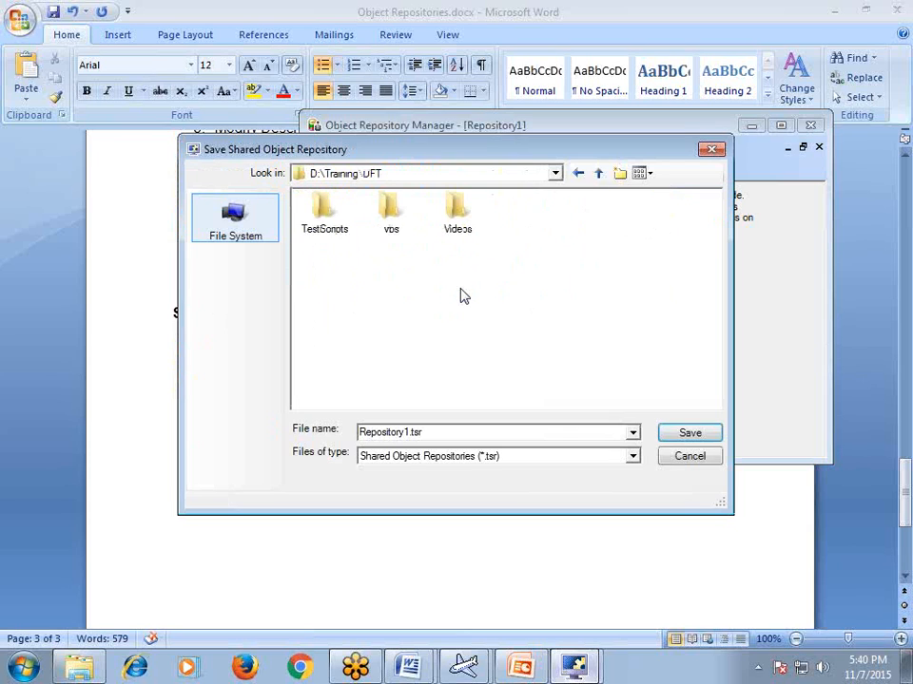
{"action": "left_click", "coordinate": [335, 228]}
{"action": "left_click", "coordinate": [389, 211]}
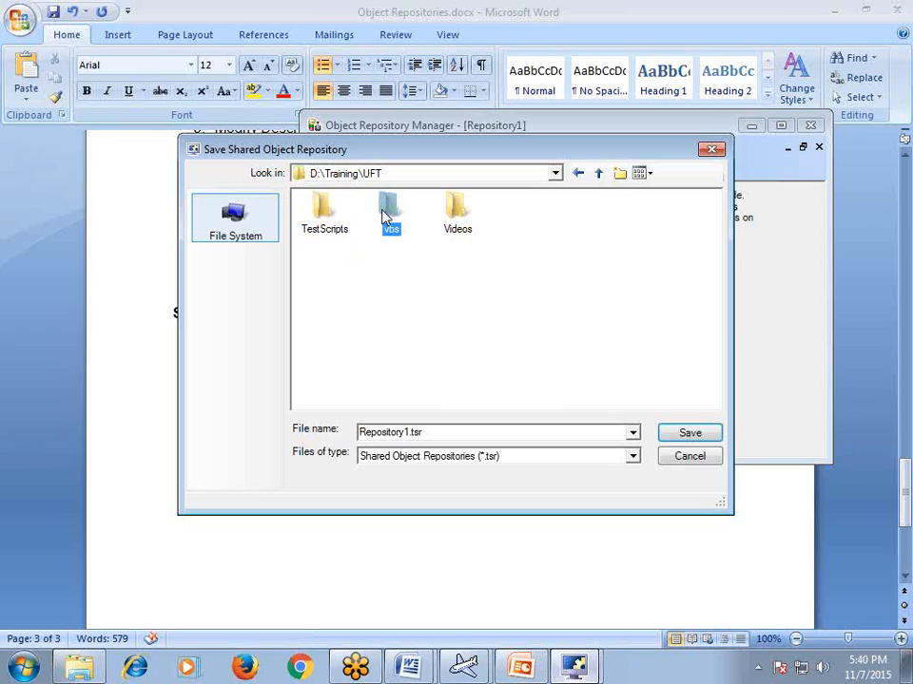
Create a folder named "Repositories" in D:\Training\UFT and open it as the save location.
{"action": "left_click", "coordinate": [619, 176]}
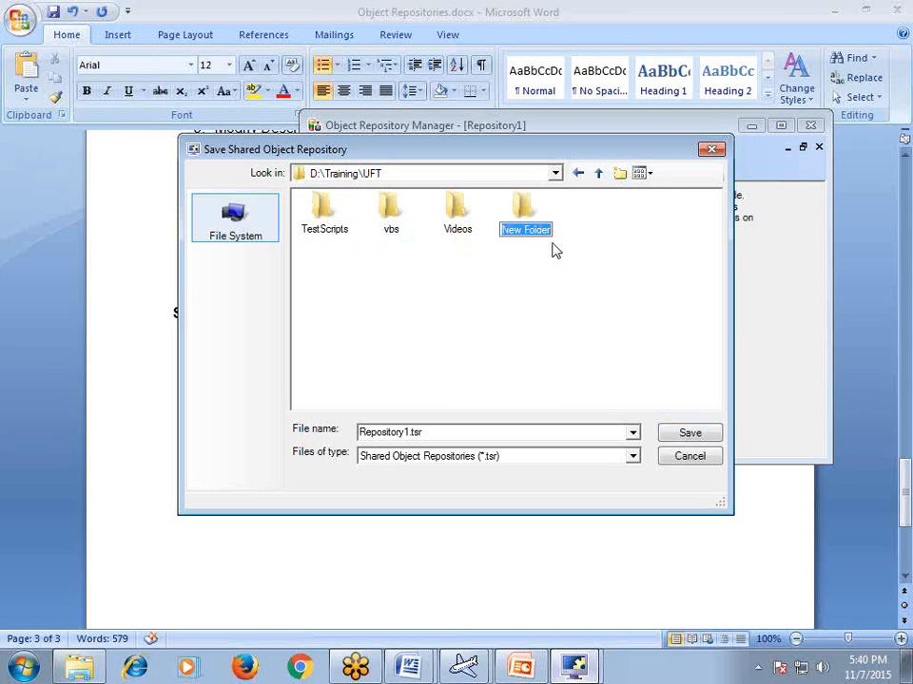
{"action": "type", "text": "Rep"}
{"action": "type", "text": "i"}
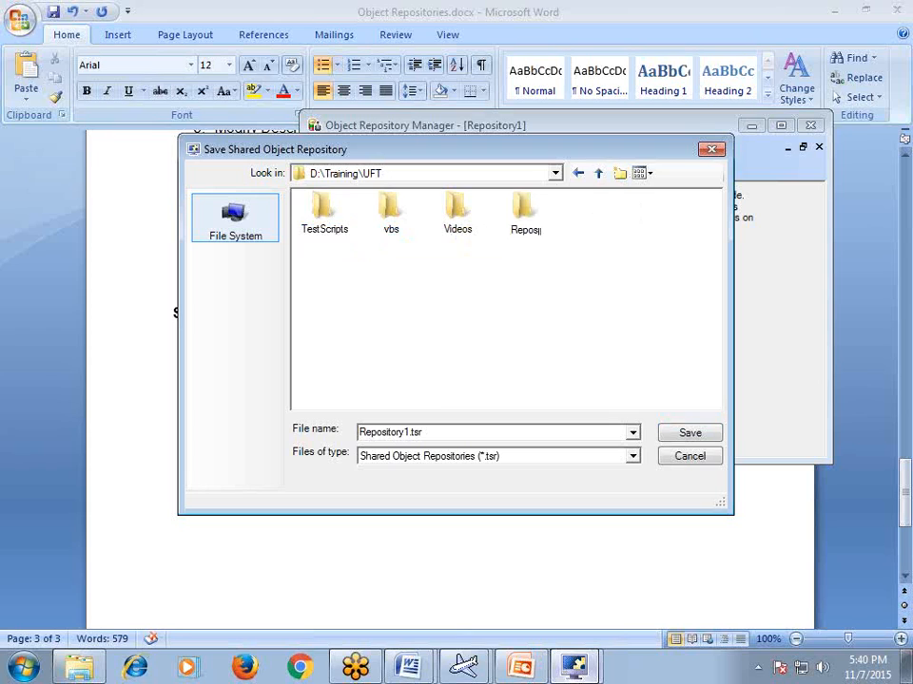
{"action": "type", "text": "tories"}
{"action": "key", "text": "Return"}
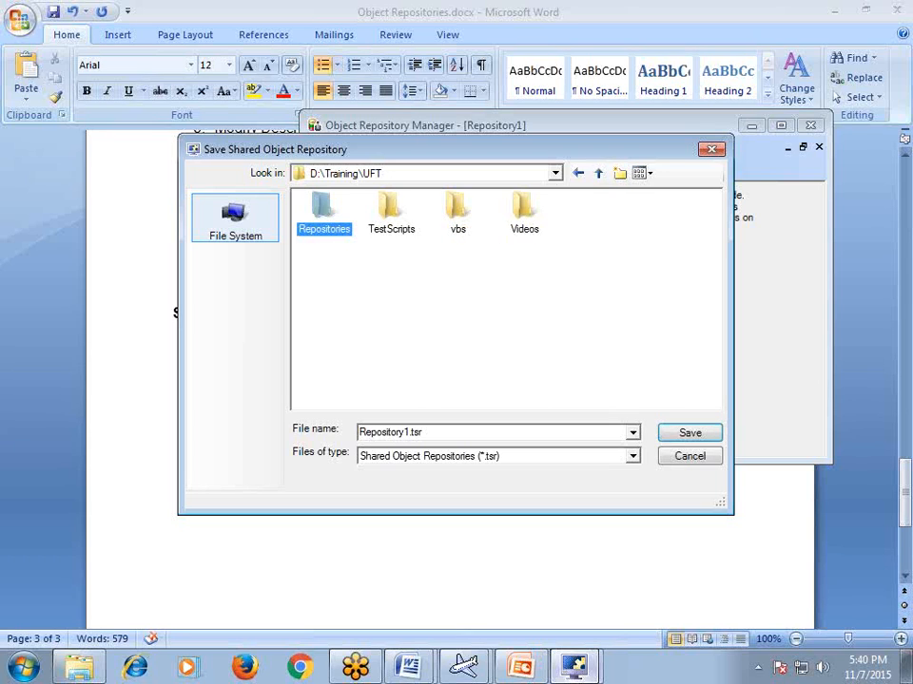
{"action": "key", "text": "Return"}
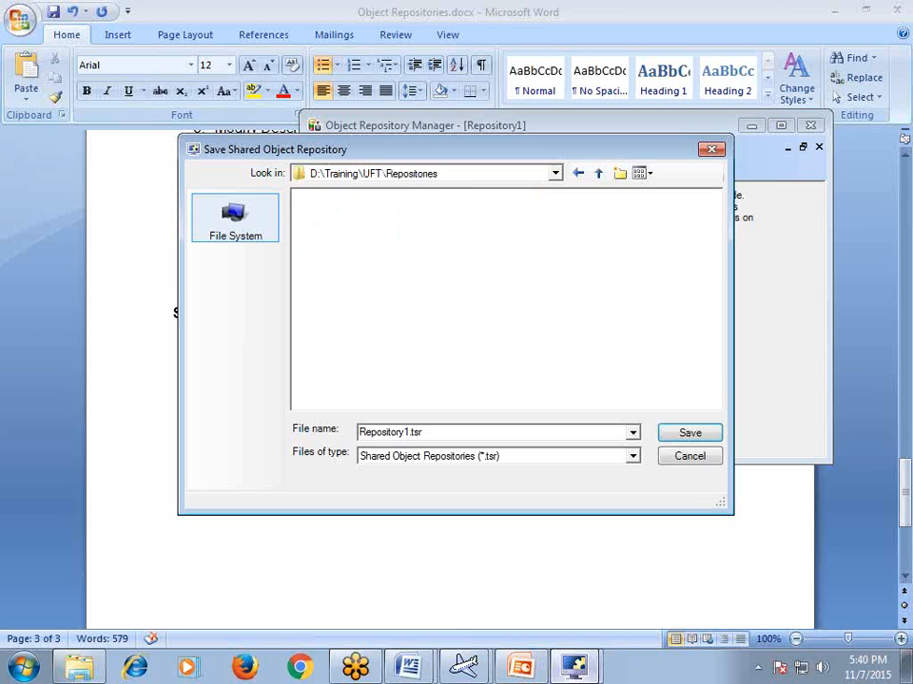
Save the shared object repository under the file name Flight.
{"action": "double_click", "coordinate": [454, 425]}
{"action": "type", "text": "Flight"}
{"action": "left_click", "coordinate": [711, 439]}
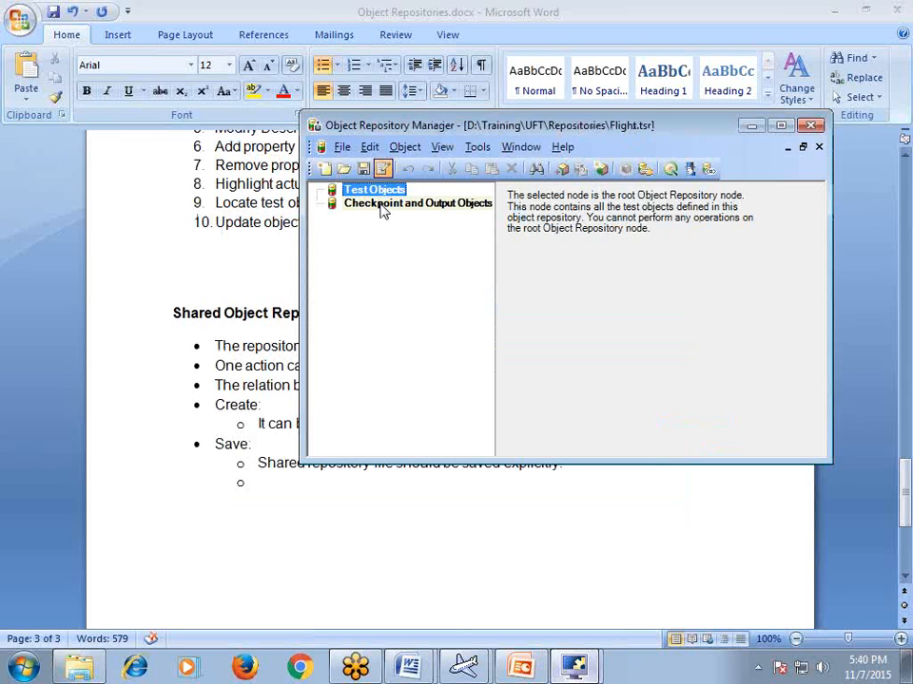
Switch back to the Word notes and turn the empty sub-bullet into a first-level bullet "Add object:".
{"action": "left_click", "coordinate": [289, 526]}
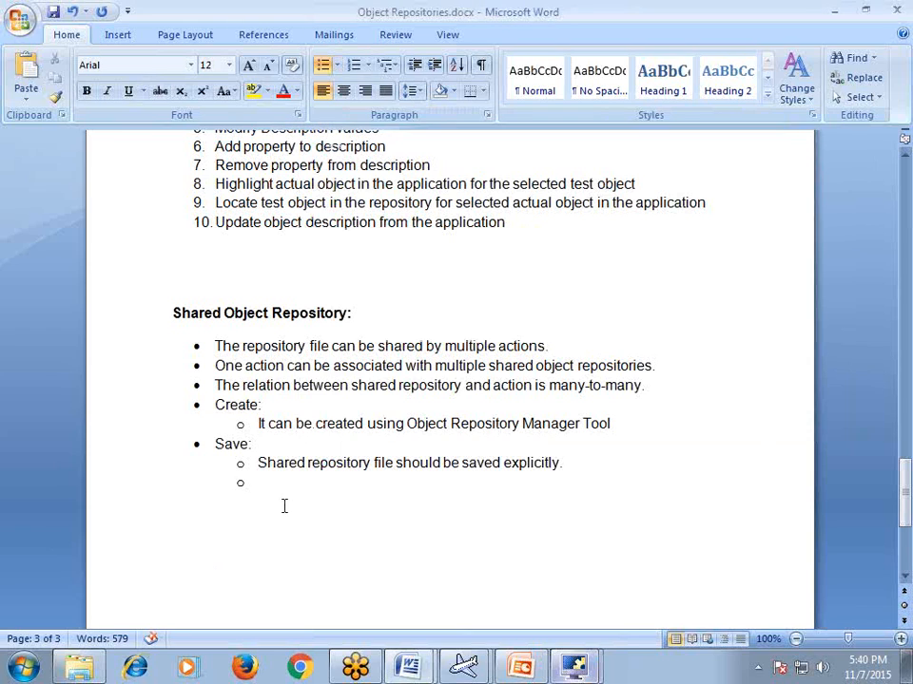
{"action": "type", "text": "Add object"}
{"action": "left_click", "coordinate": [414, 65]}
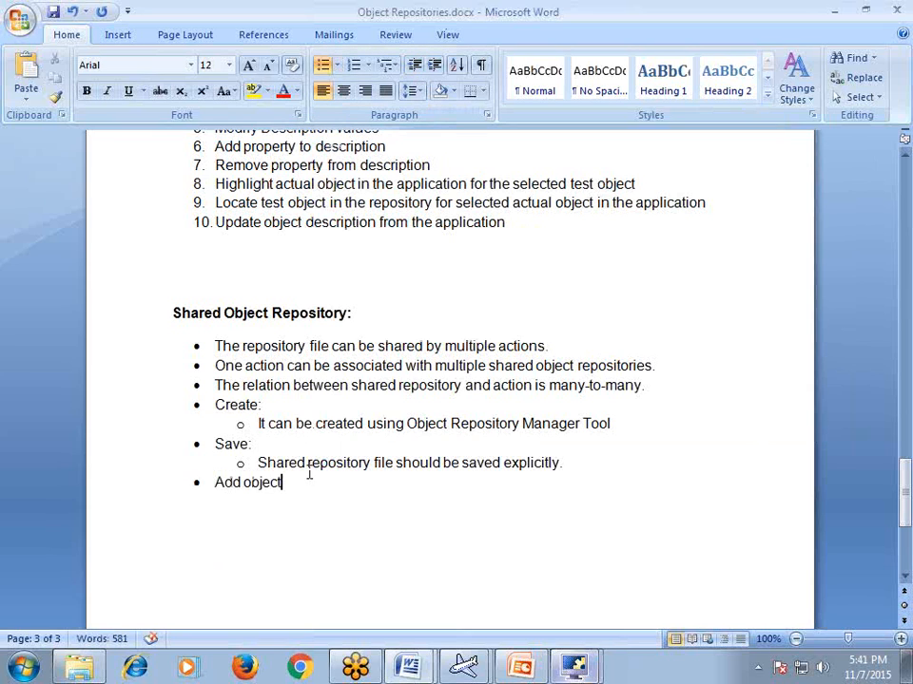
Review the earlier local repository notes and enter "Add object" as a sub-bullet below the "Add object:" bullet.
{"action": "key", "text": "Tab"}
{"action": "scroll", "coordinate": [326, 367], "scroll_direction": "up", "scroll_amount": 15}
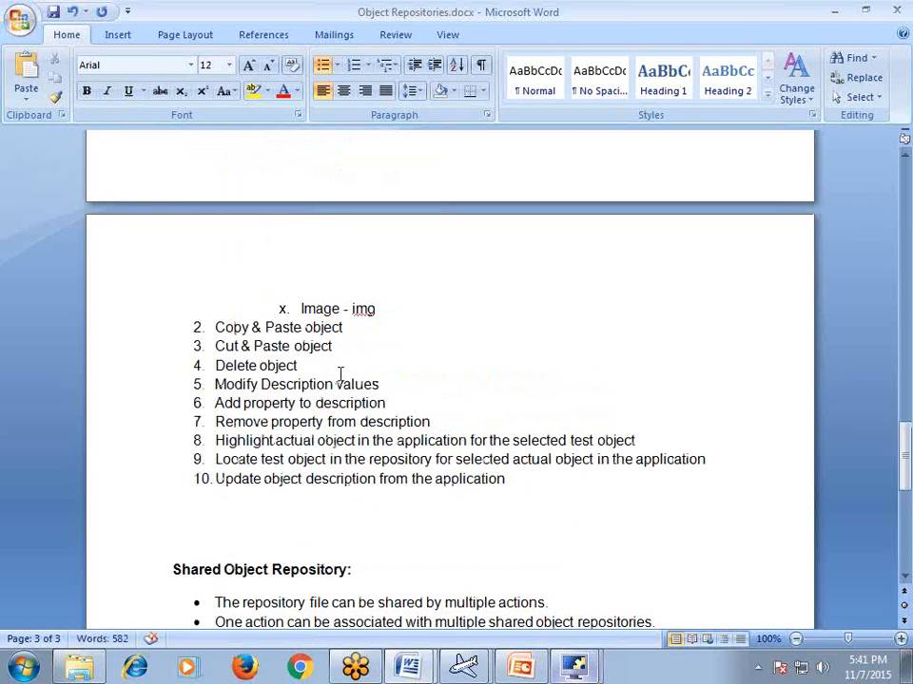
{"action": "scroll", "coordinate": [344, 393], "scroll_direction": "up", "scroll_amount": 12}
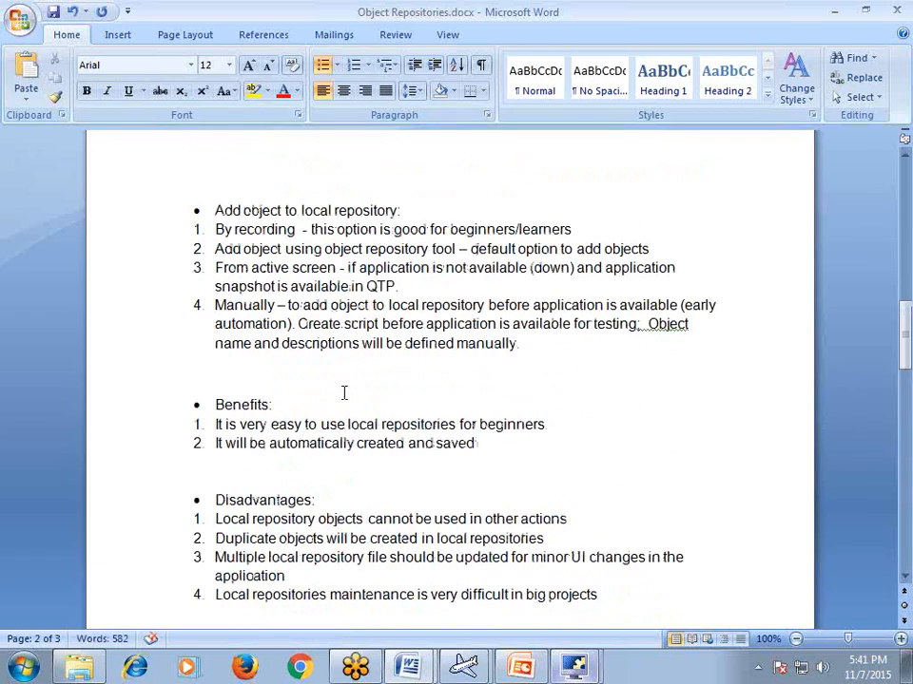
{"action": "scroll", "coordinate": [344, 392], "scroll_direction": "up", "scroll_amount": 3}
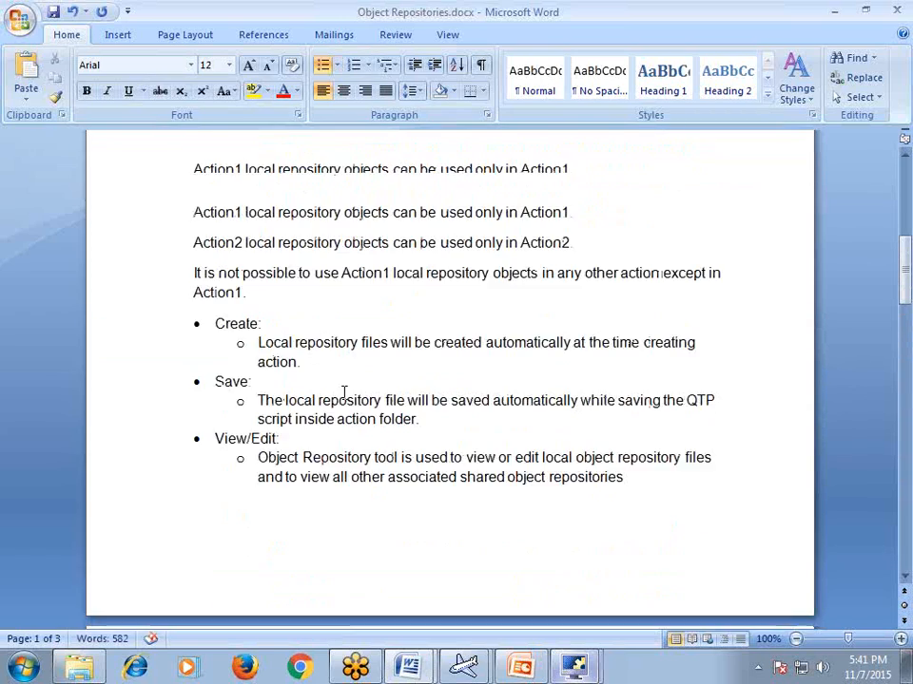
{"action": "scroll", "coordinate": [344, 393], "scroll_direction": "down", "scroll_amount": 10}
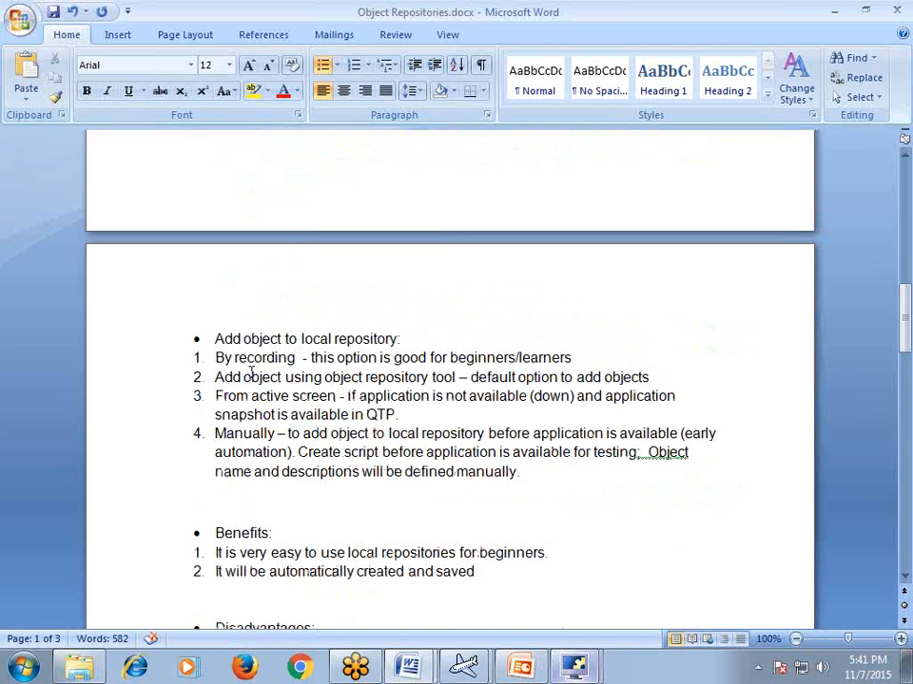
{"action": "scroll", "coordinate": [253, 395], "scroll_direction": "down", "scroll_amount": 5}
{"action": "scroll", "coordinate": [260, 407], "scroll_direction": "down", "scroll_amount": 20}
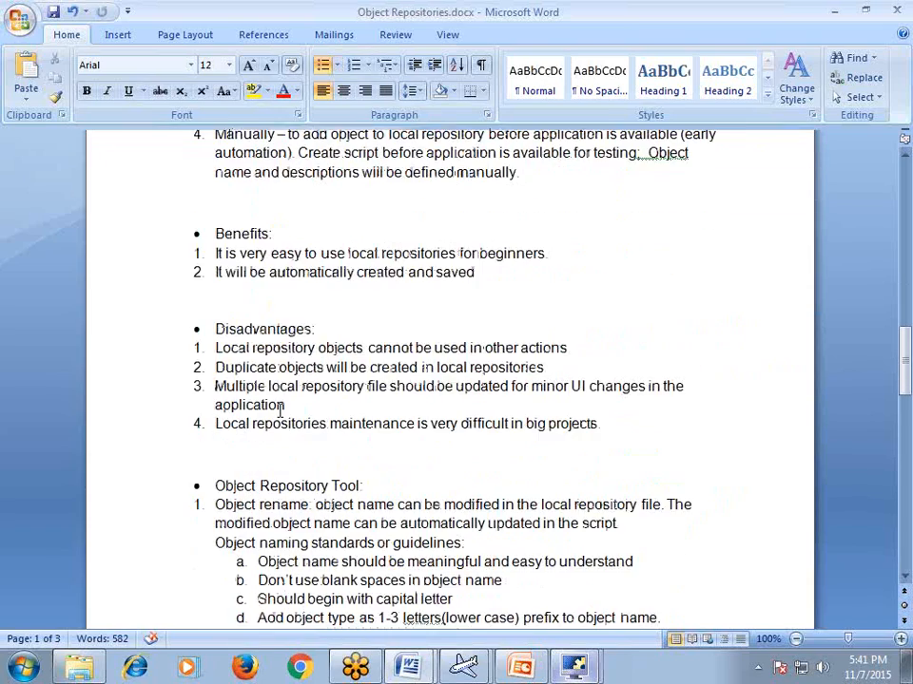
{"action": "scroll", "coordinate": [281, 411], "scroll_direction": "down", "scroll_amount": 7}
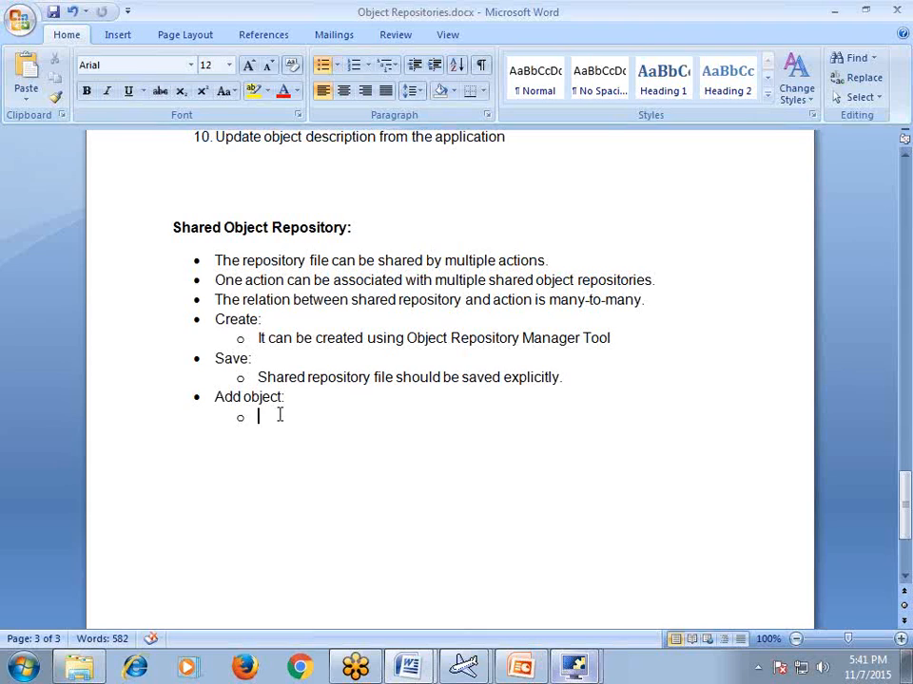
{"action": "type", "text": "Add object"}
Bring up the Flight Login dialog and the Object Repository Manager, and move the manager window beside the dialog.
{"action": "mouse_move", "coordinate": [464, 665]}
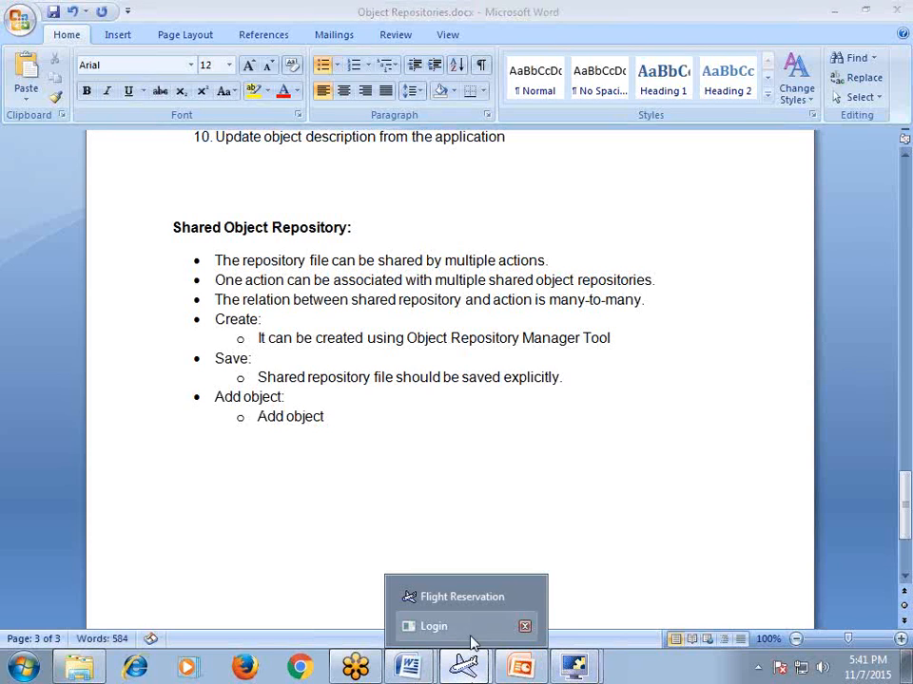
{"action": "left_click", "coordinate": [471, 637]}
{"action": "mouse_move", "coordinate": [595, 670]}
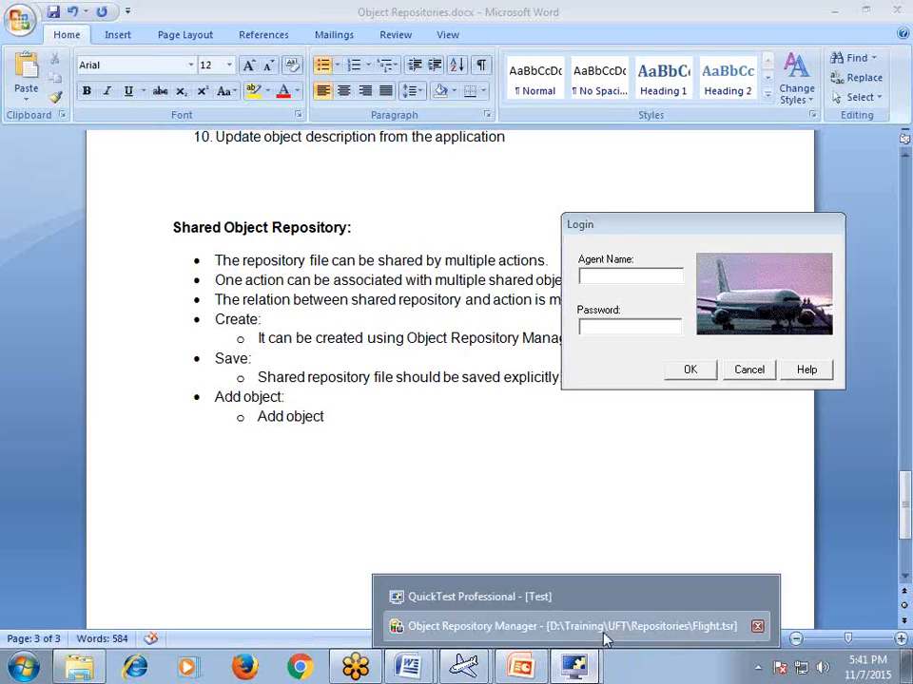
{"action": "left_click", "coordinate": [605, 642]}
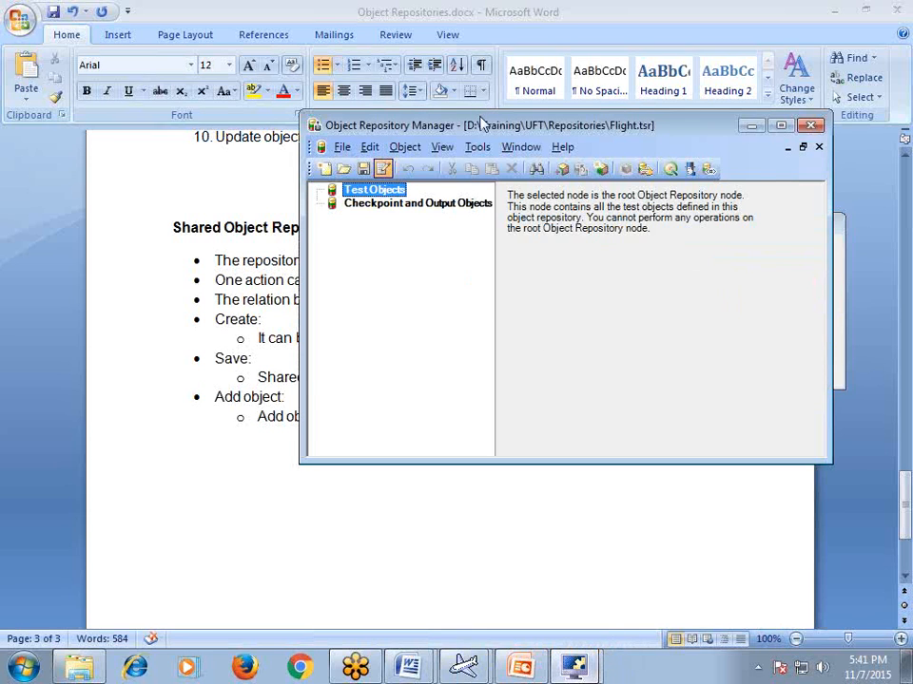
{"action": "left_click_drag", "start_coordinate": [480, 124], "coordinate": [189, 110]}
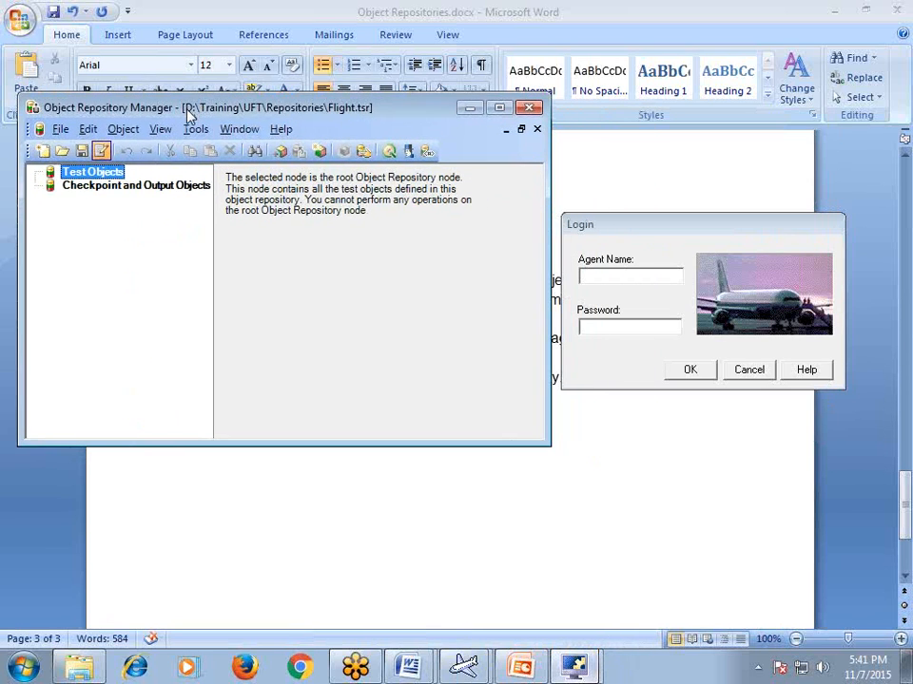
Add the Login dialog's Agent Name and Password edit boxes to the Flight.tsr repository.
{"action": "left_click", "coordinate": [279, 157]}
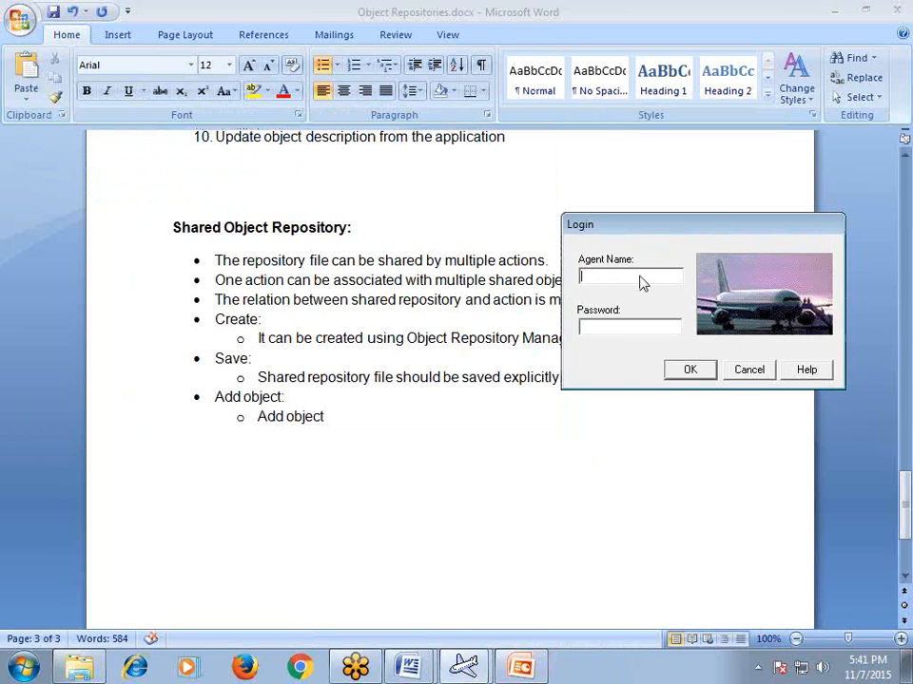
{"action": "left_click", "coordinate": [640, 278]}
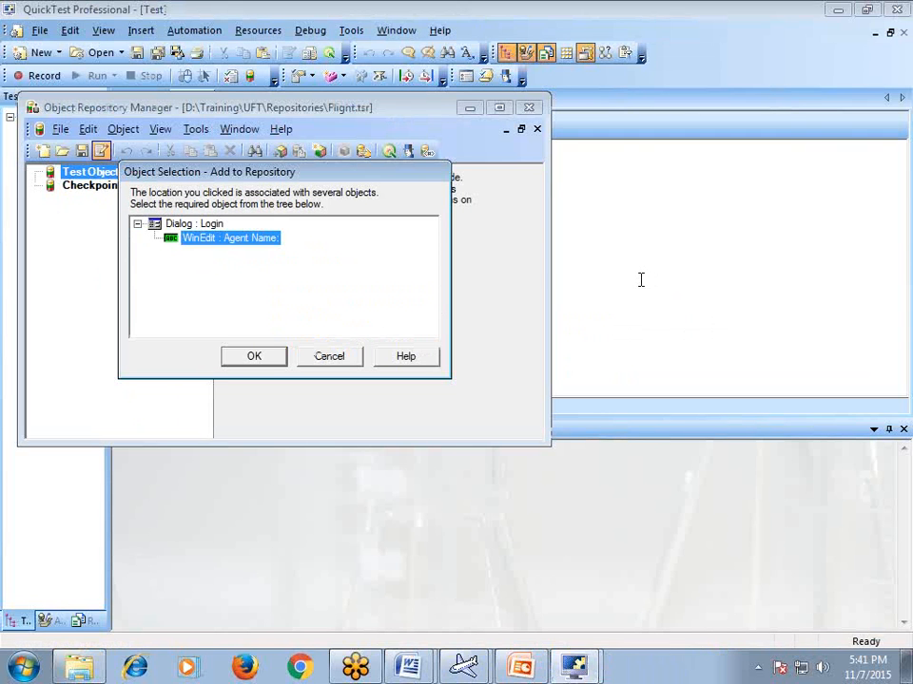
{"action": "left_click", "coordinate": [276, 365]}
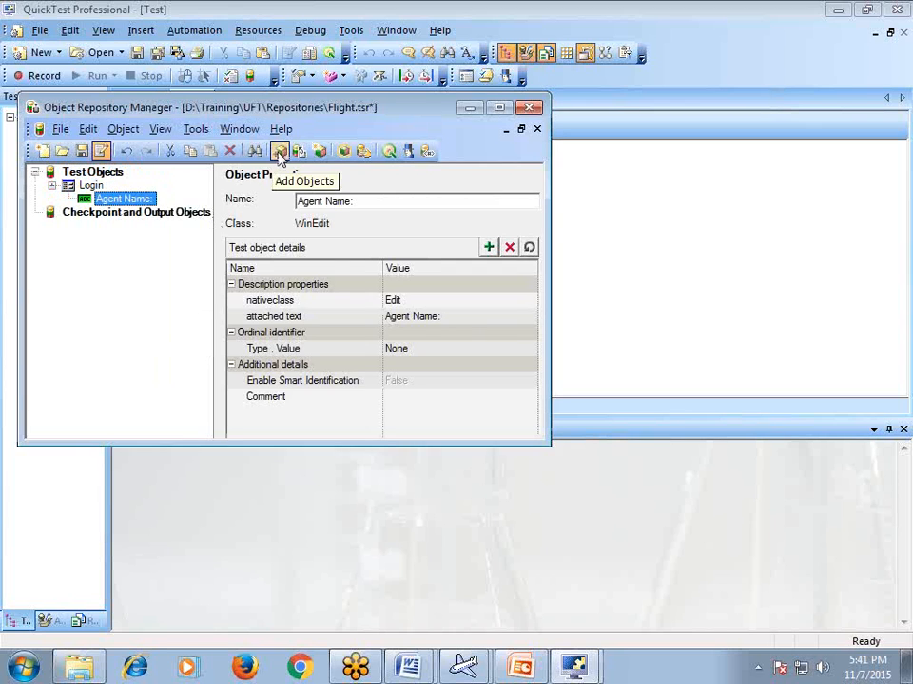
{"action": "left_click", "coordinate": [279, 157]}
{"action": "left_click", "coordinate": [599, 327]}
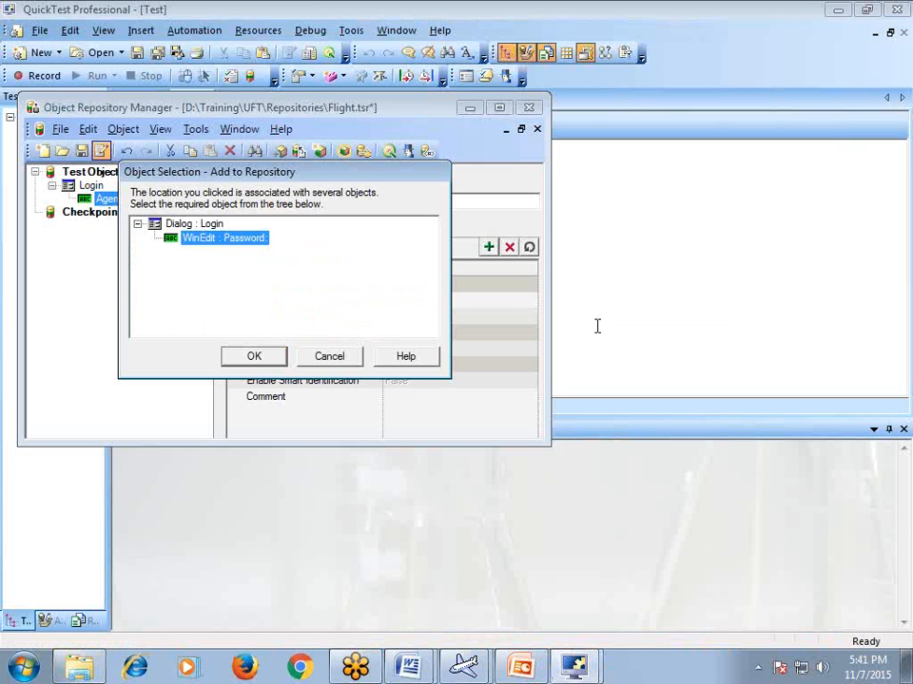
{"action": "left_click", "coordinate": [254, 357]}
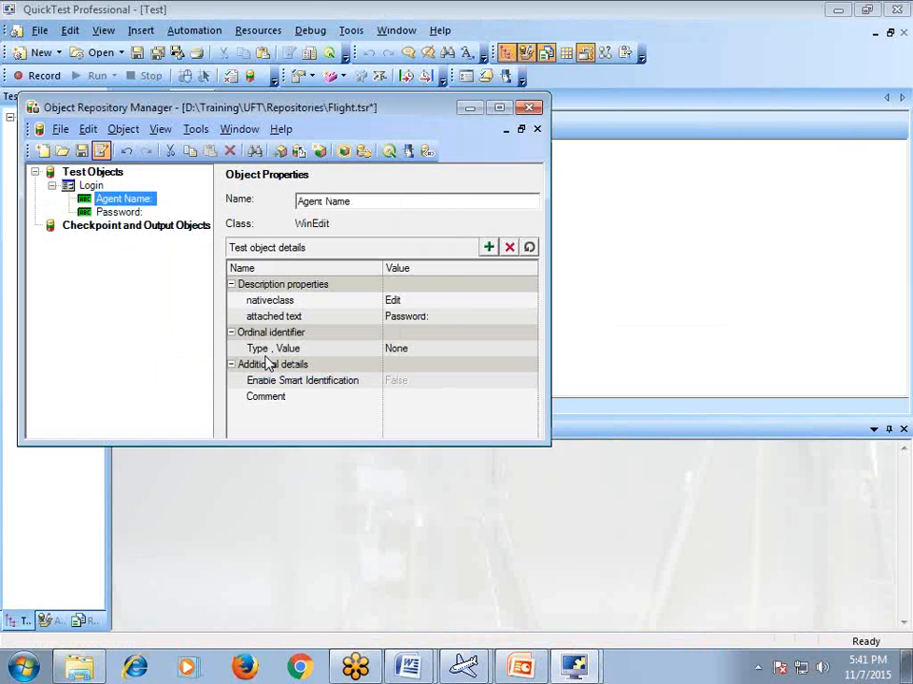
Add the Login dialog's OK and Cancel buttons to the Flight.tsr repository.
{"action": "left_click", "coordinate": [279, 150]}
{"action": "left_click", "coordinate": [687, 368]}
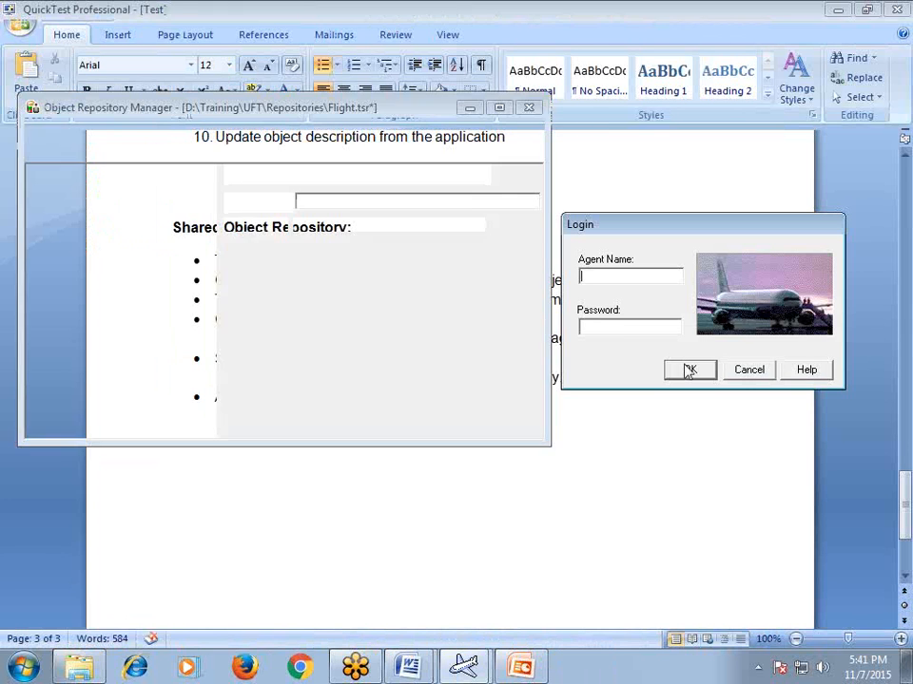
{"action": "left_click", "coordinate": [282, 357]}
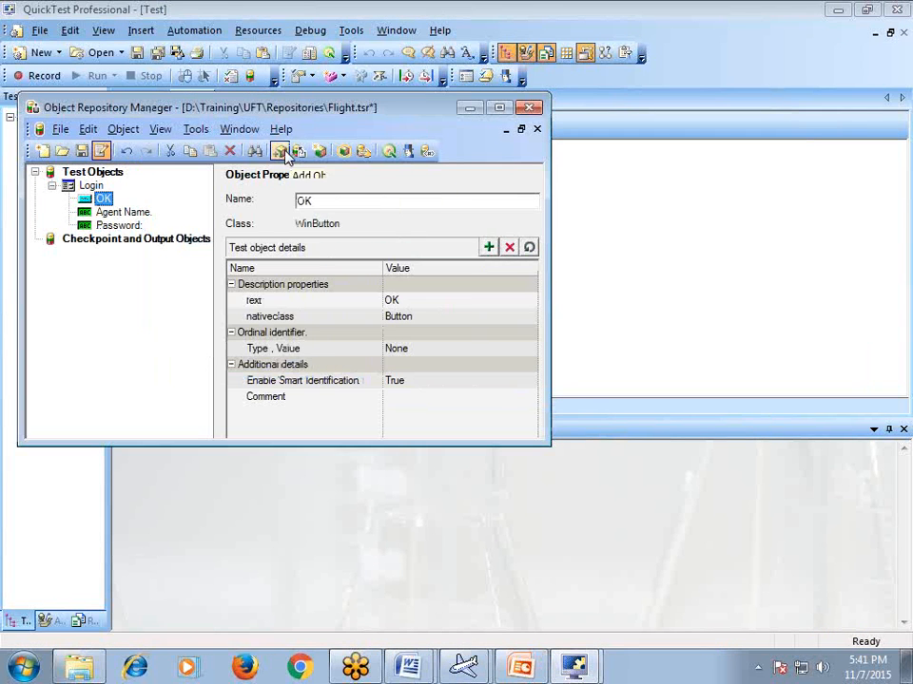
{"action": "left_click", "coordinate": [283, 154]}
{"action": "left_click", "coordinate": [727, 374]}
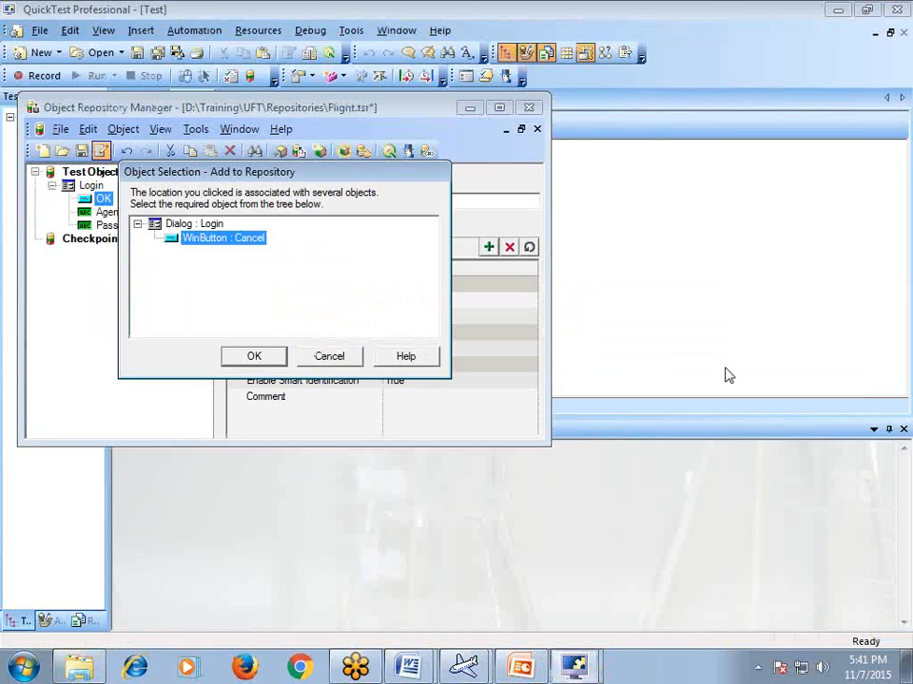
{"action": "left_click", "coordinate": [255, 356]}
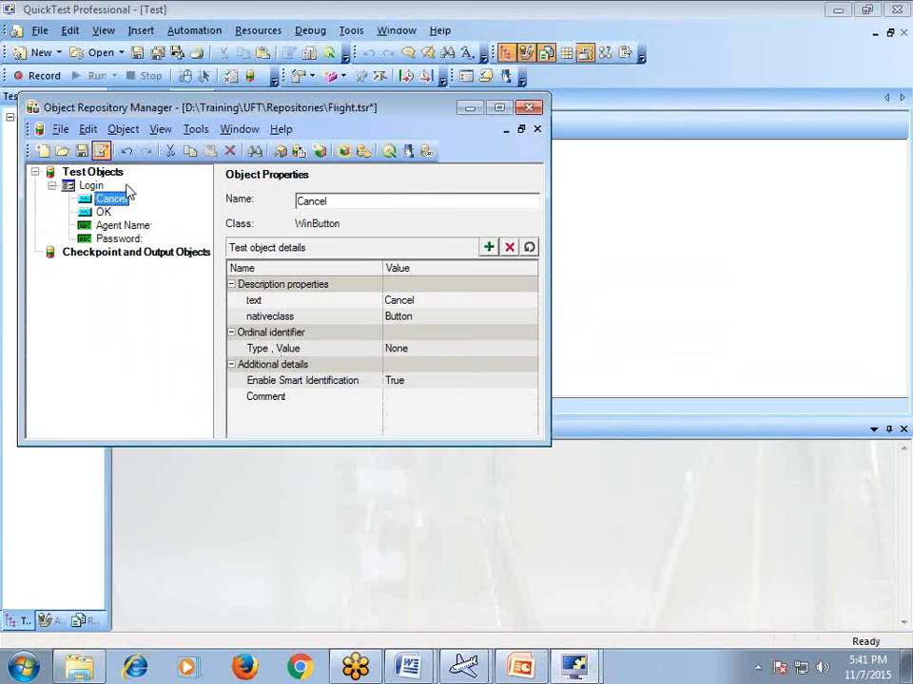
Rename the Login dialog object in the repository to dlg_Login.
{"action": "left_click", "coordinate": [93, 186]}
{"action": "left_click", "coordinate": [343, 202]}
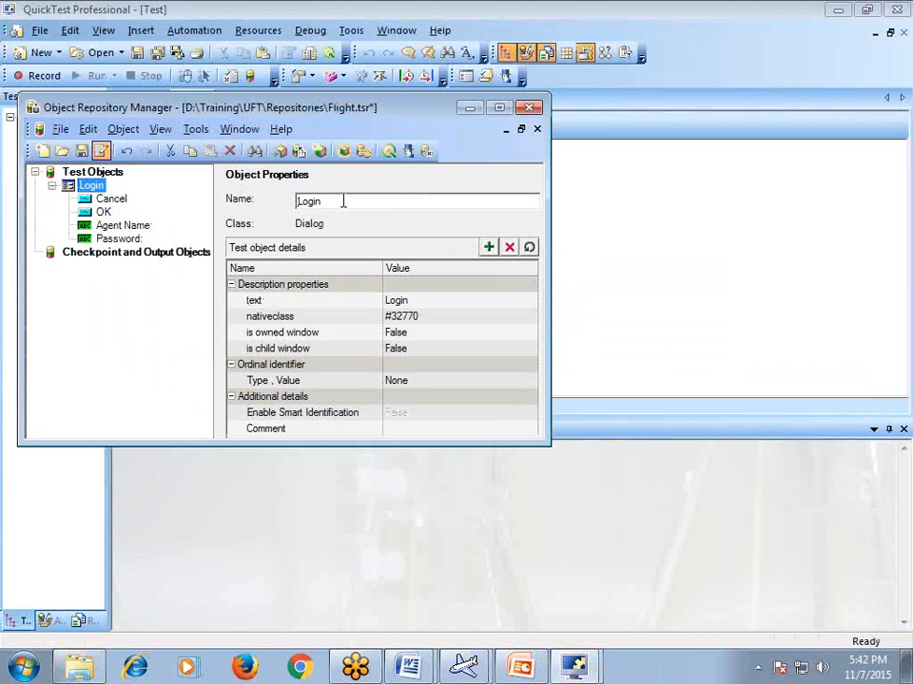
{"action": "type", "text": "dlg_"}
{"action": "key", "text": "Return"}
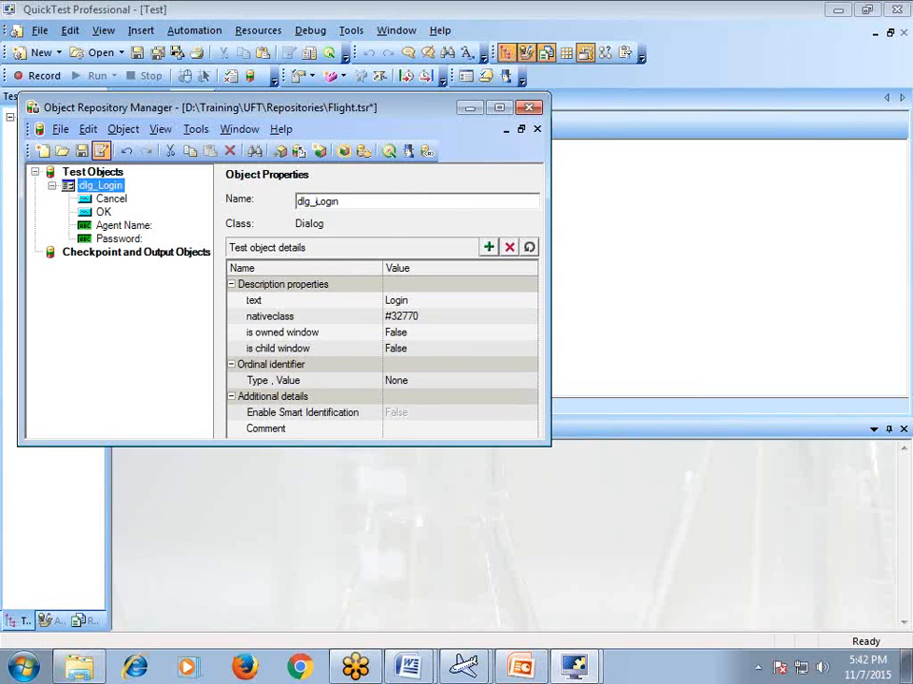
Rename the Cancel and OK button objects to btn_Cancel and btn_OK.
{"action": "left_click", "coordinate": [119, 200]}
{"action": "left_click", "coordinate": [335, 199]}
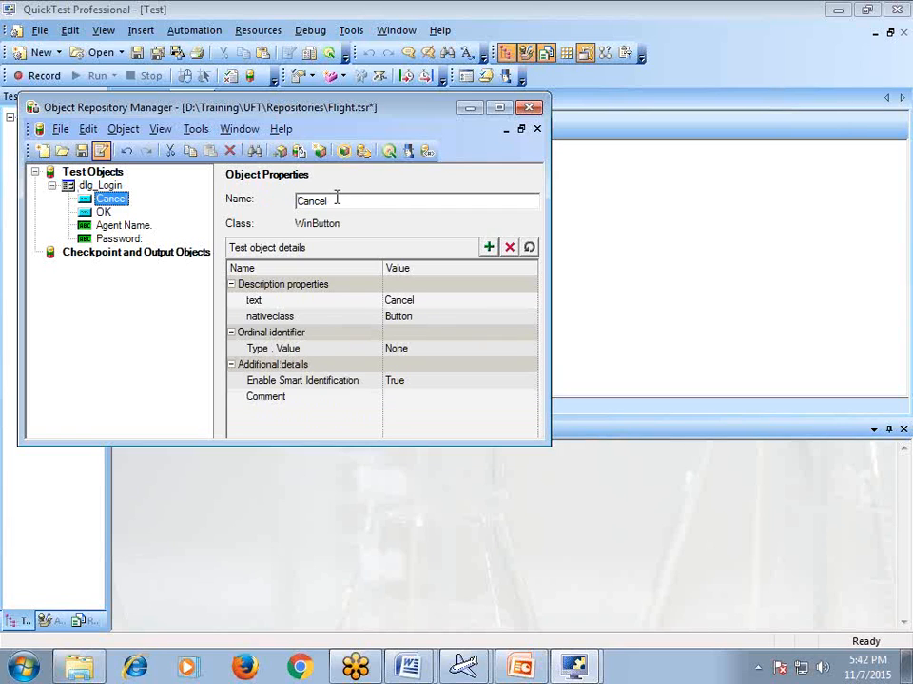
{"action": "type", "text": "btn_"}
{"action": "key", "text": "Return"}
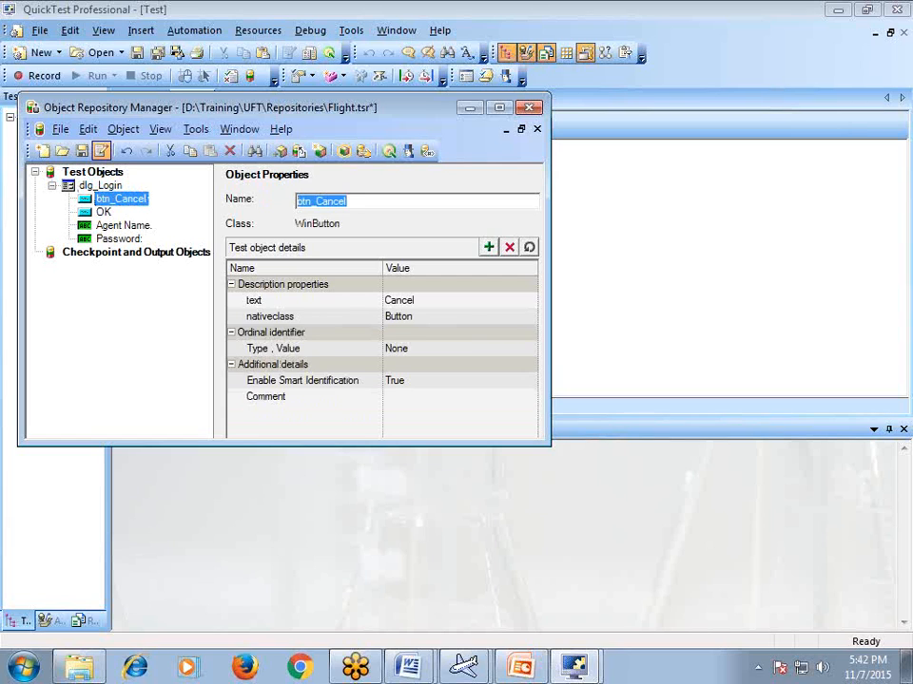
{"action": "left_click", "coordinate": [103, 212]}
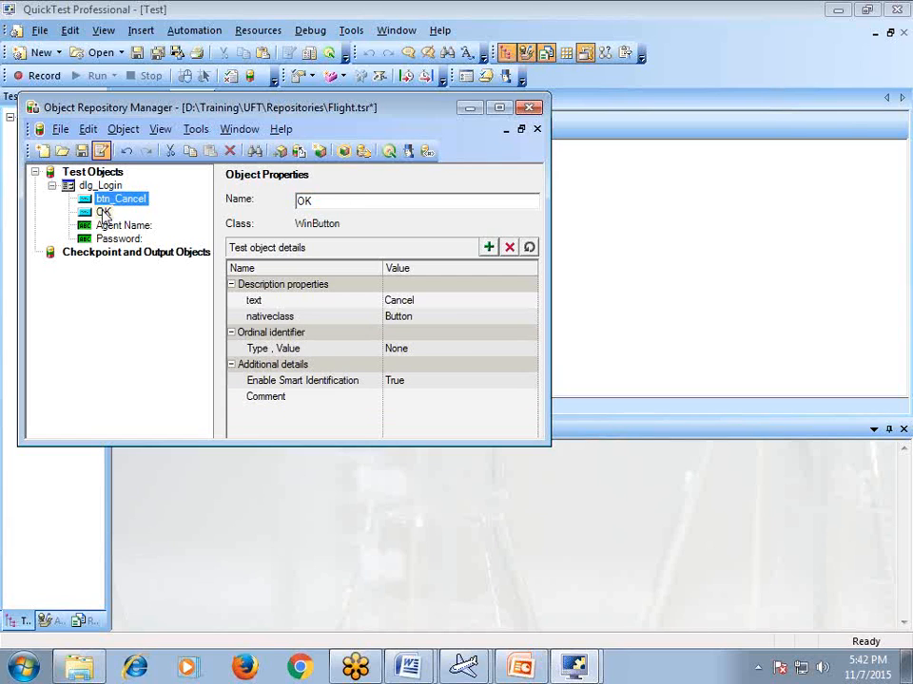
{"action": "left_click", "coordinate": [298, 200]}
{"action": "type", "text": "btn_"}
{"action": "key", "text": "Return"}
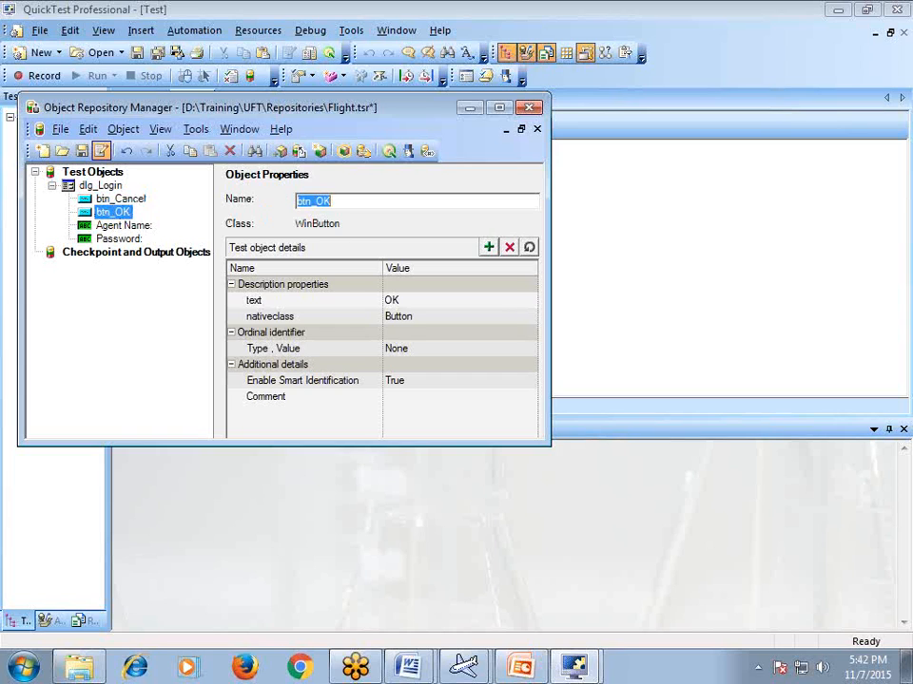
Rename the Agent Name and Password edit box objects to txt_AgentName and txt_Password, and save the Flight.tsr repository.
{"action": "left_click", "coordinate": [141, 239]}
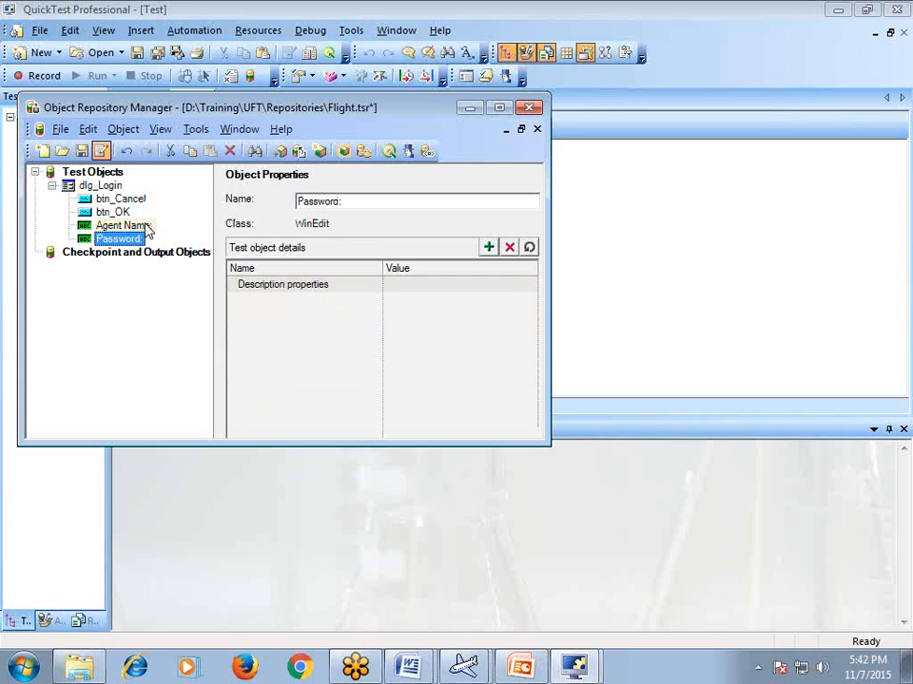
{"action": "left_click", "coordinate": [142, 228]}
{"action": "left_click", "coordinate": [298, 201]}
{"action": "type", "text": "txt_Agent Name:"}
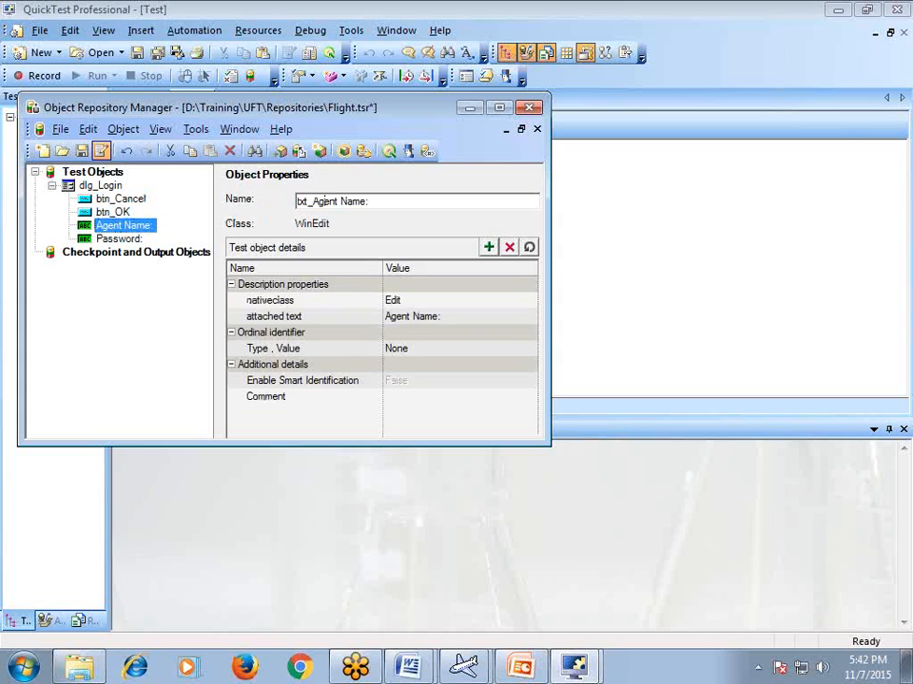
{"action": "key", "text": "BackSpace"}
{"action": "left_click", "coordinate": [128, 241]}
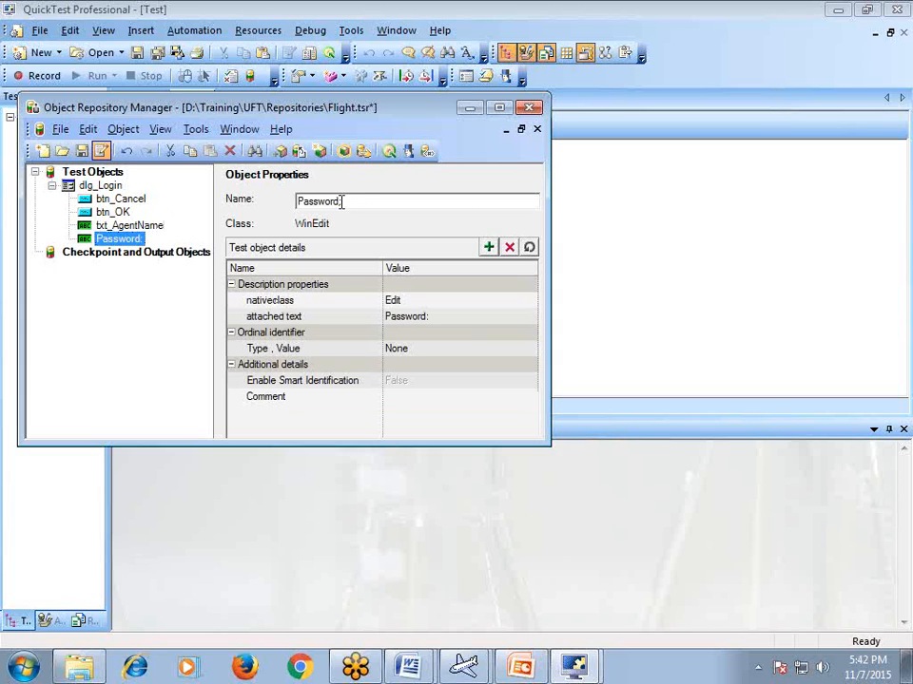
{"action": "key", "text": "Home"}
{"action": "type", "text": "txt_"}
{"action": "key", "text": "Return"}
{"action": "left_click", "coordinate": [143, 226]}
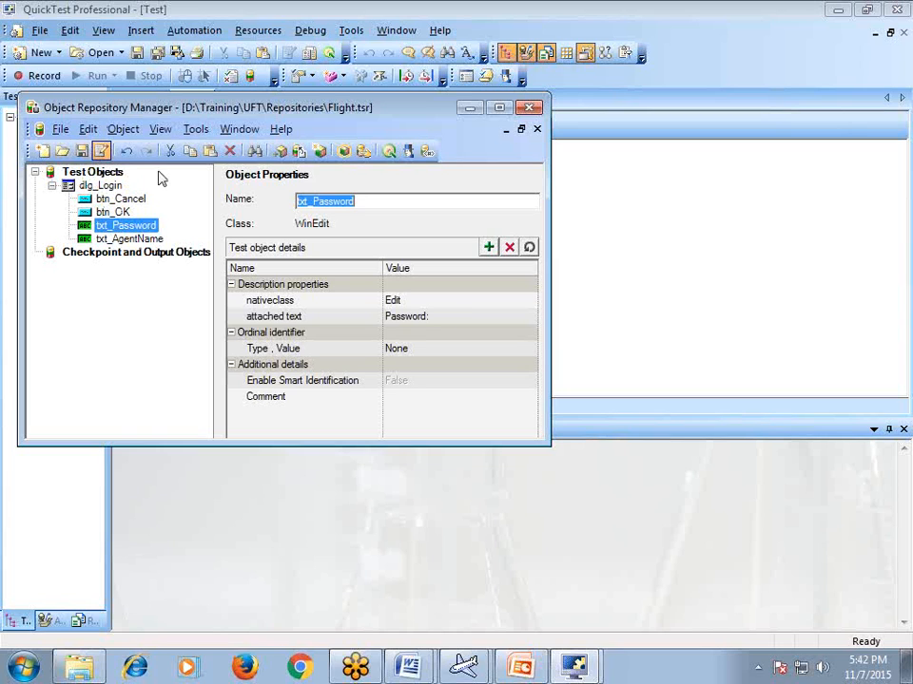
Switch to the Object Repositories.docx notes and add "Share repository will not be associated with any action by default." below the many-to-many bullet.
{"action": "left_click_drag", "start_coordinate": [283, 109], "coordinate": [566, 100]}
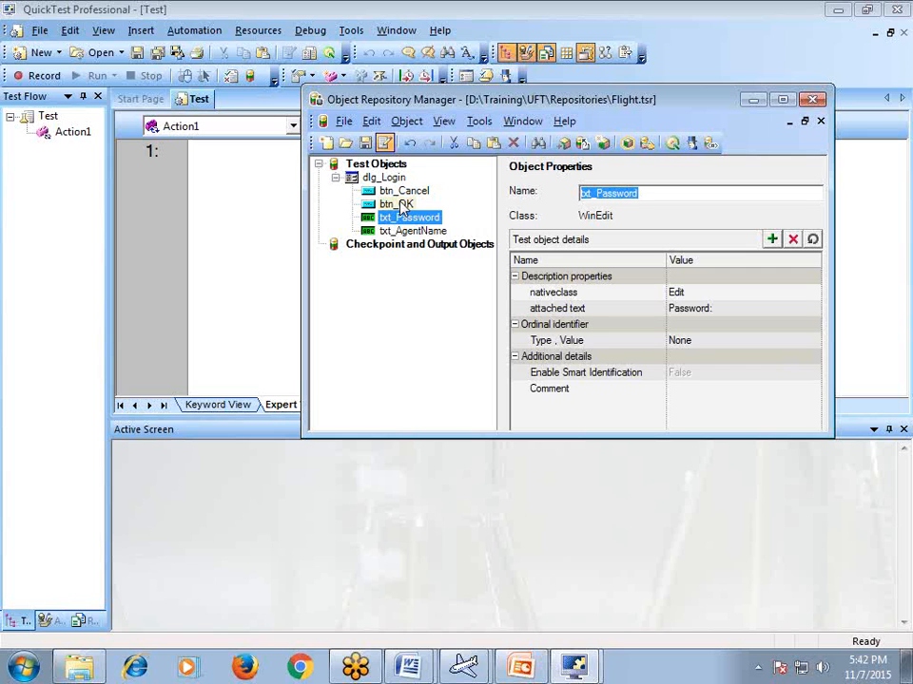
{"action": "mouse_move", "coordinate": [406, 654]}
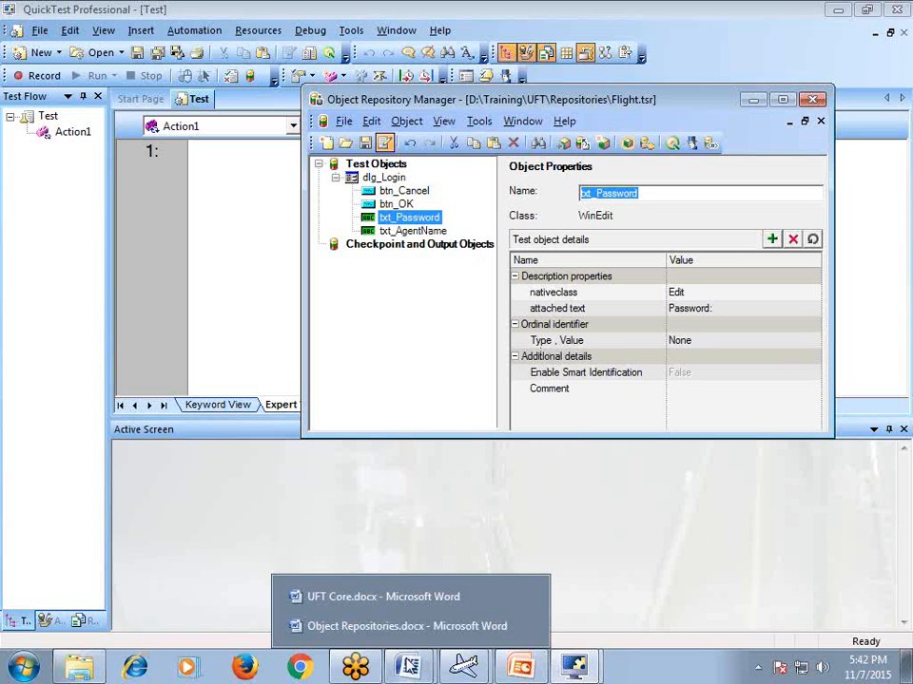
{"action": "left_click", "coordinate": [398, 625]}
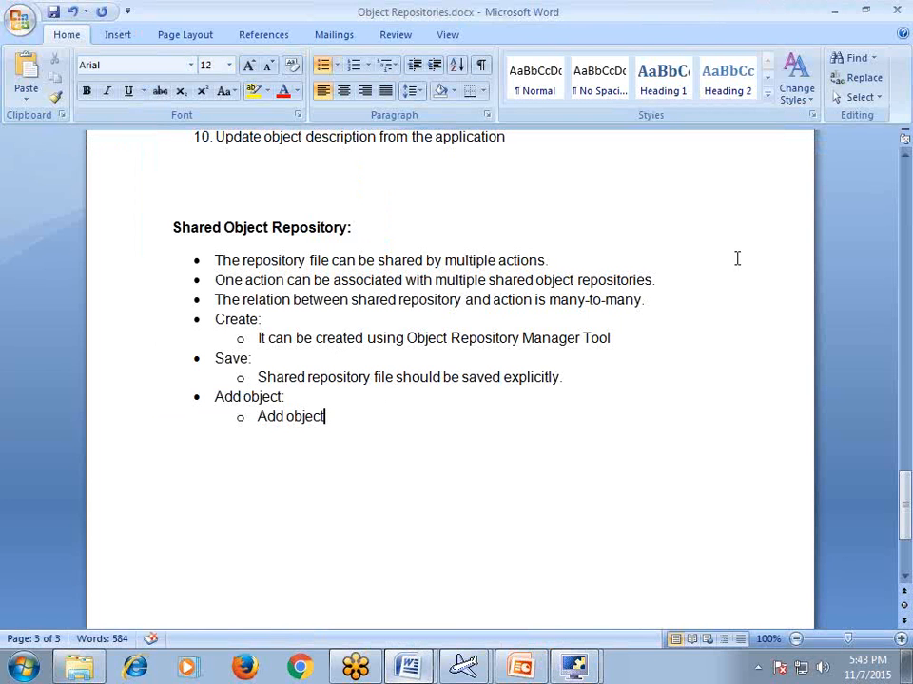
{"action": "left_click", "coordinate": [693, 292]}
{"action": "key", "text": "Return"}
{"action": "type", "text": "Share"}
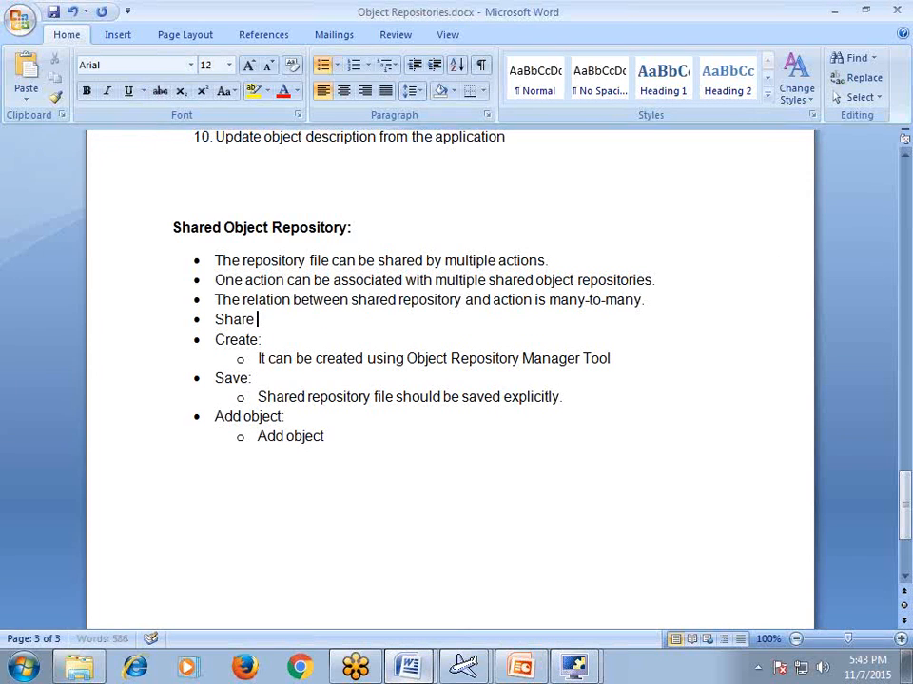
{"action": "type", "text": " repository-will not"}
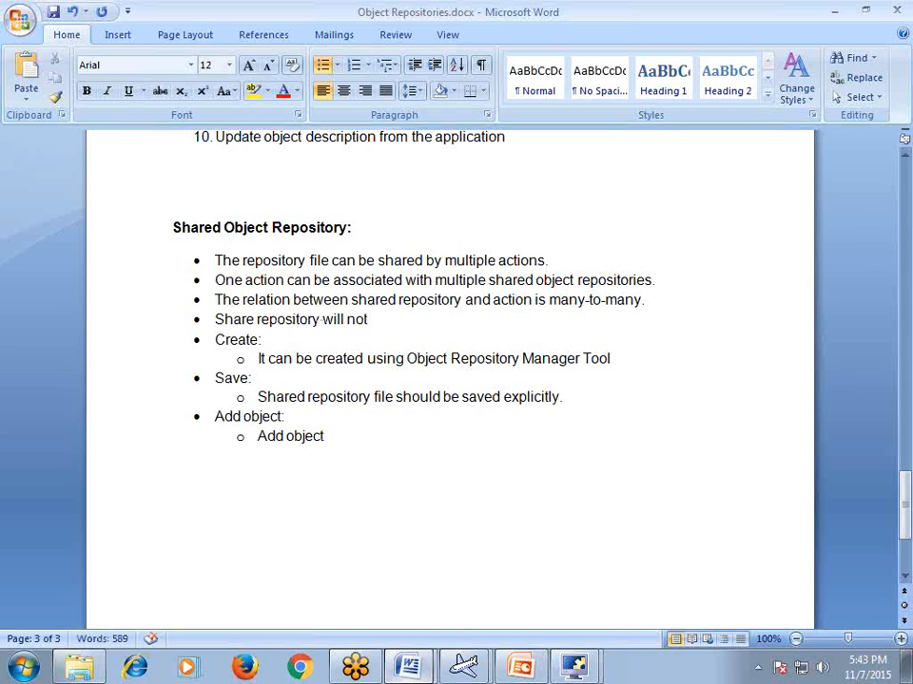
{"action": "type", "text": "  be associated with any"}
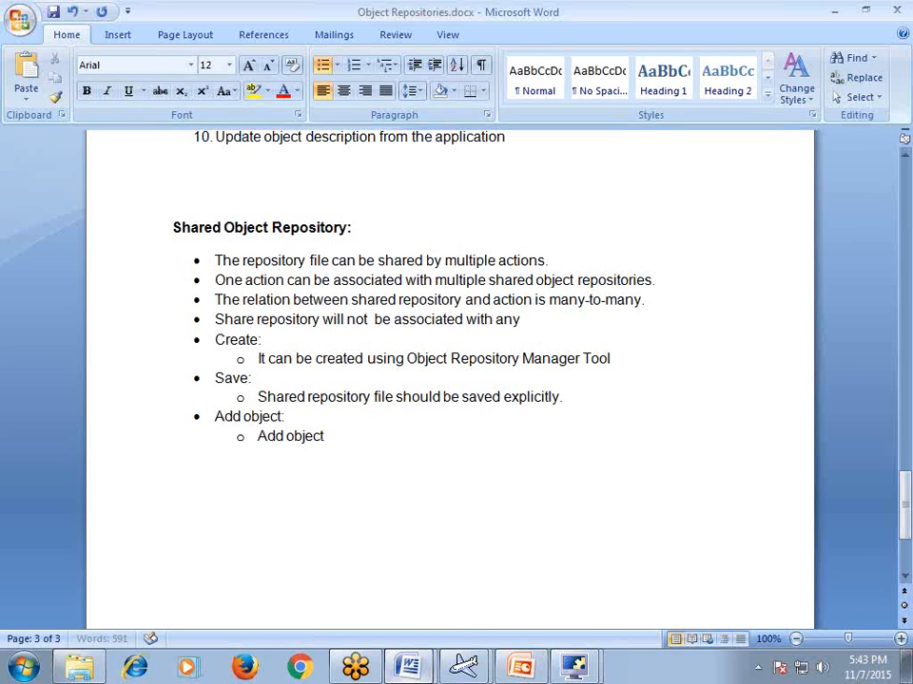
{"action": "type", "text": " action by default"}
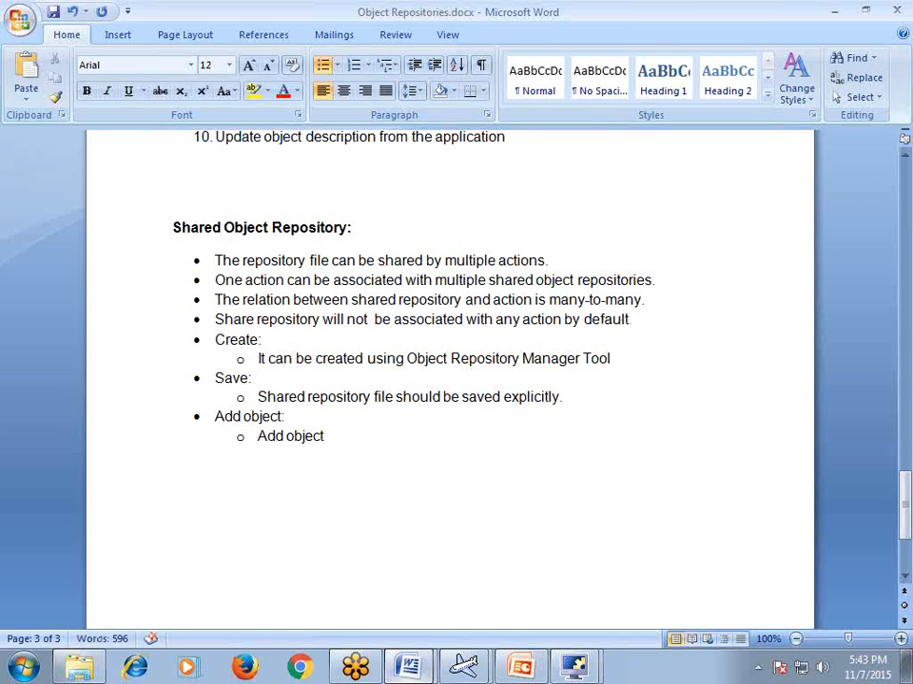
Check Flight.tsr in Object Repository Manager, and in the Word notes end the "Add object" sub-bullet with a colon and start another sub-bullet.
{"action": "left_click", "coordinate": [574, 666]}
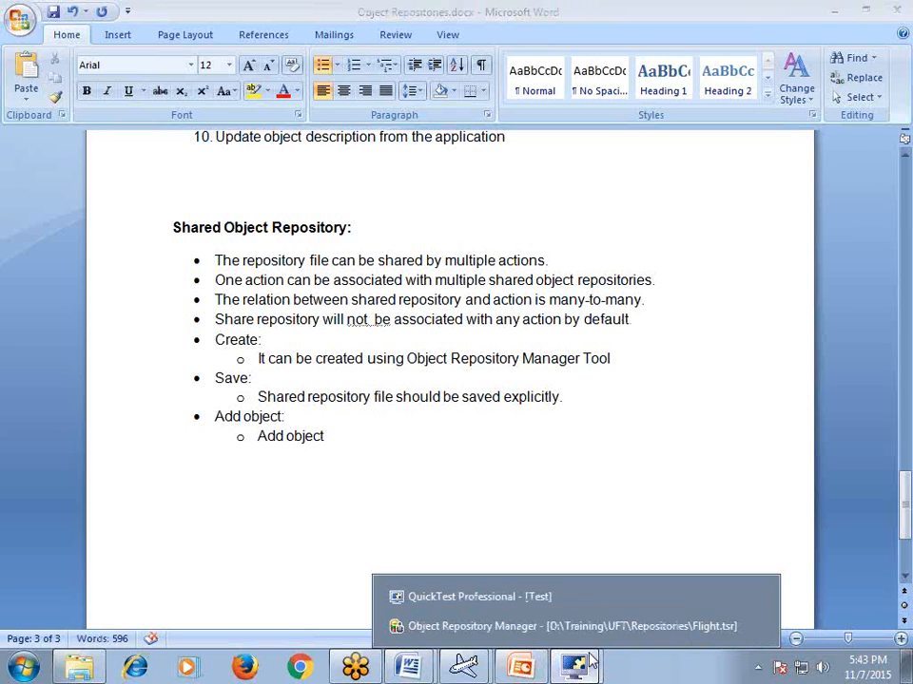
{"action": "left_click", "coordinate": [601, 627]}
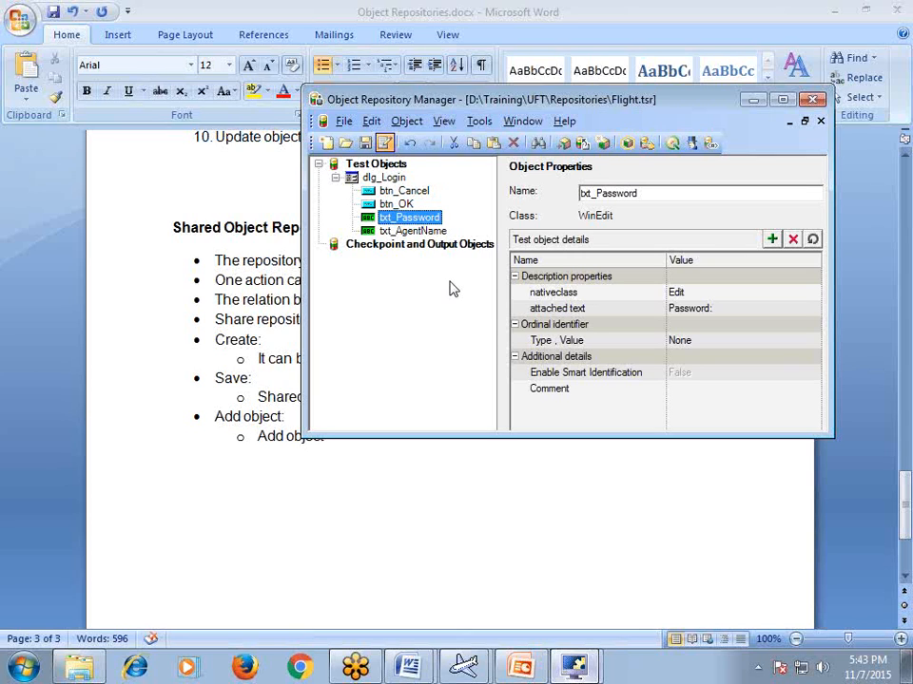
{"action": "left_click", "coordinate": [337, 433]}
{"action": "type", "text": ":"}
{"action": "key", "text": "Return"}
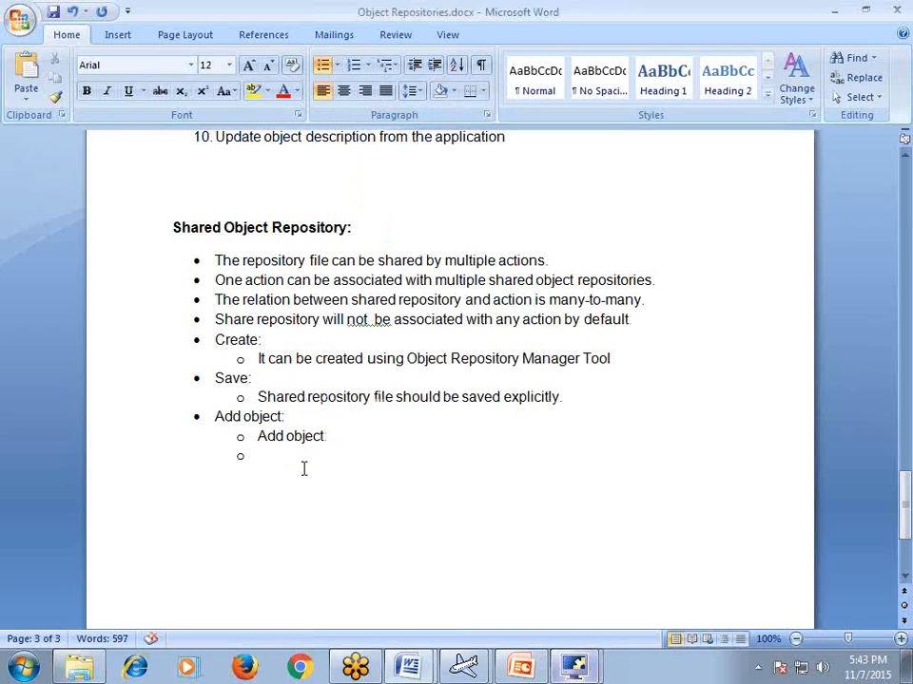
View the btn_Cancel properties in Object Repository Manager, and enter "Manually" in the empty sub-bullet of the Word notes.
{"action": "left_click", "coordinate": [596, 675]}
{"action": "left_click", "coordinate": [590, 631]}
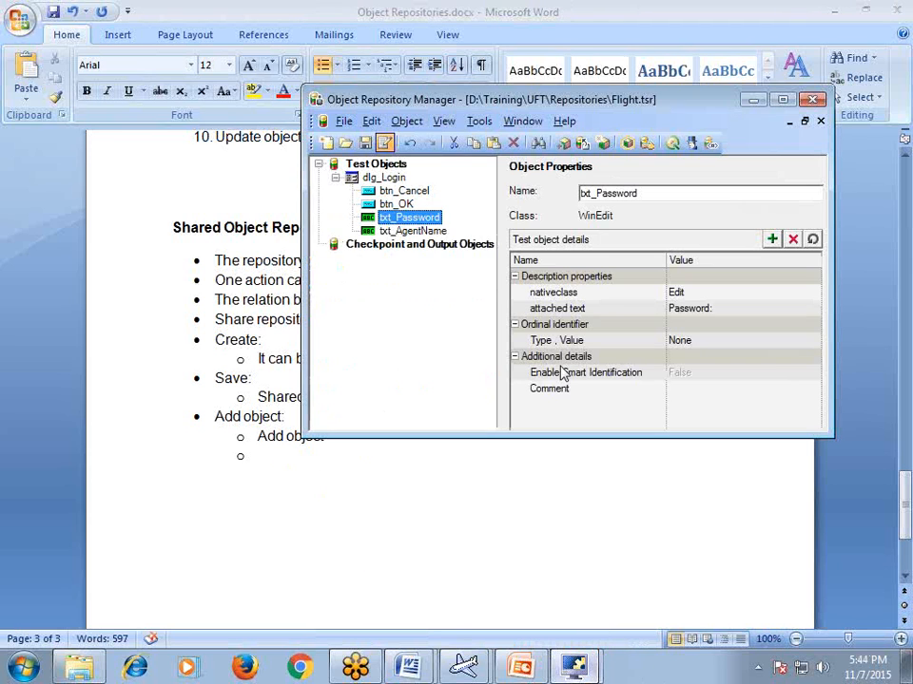
{"action": "left_click", "coordinate": [399, 190]}
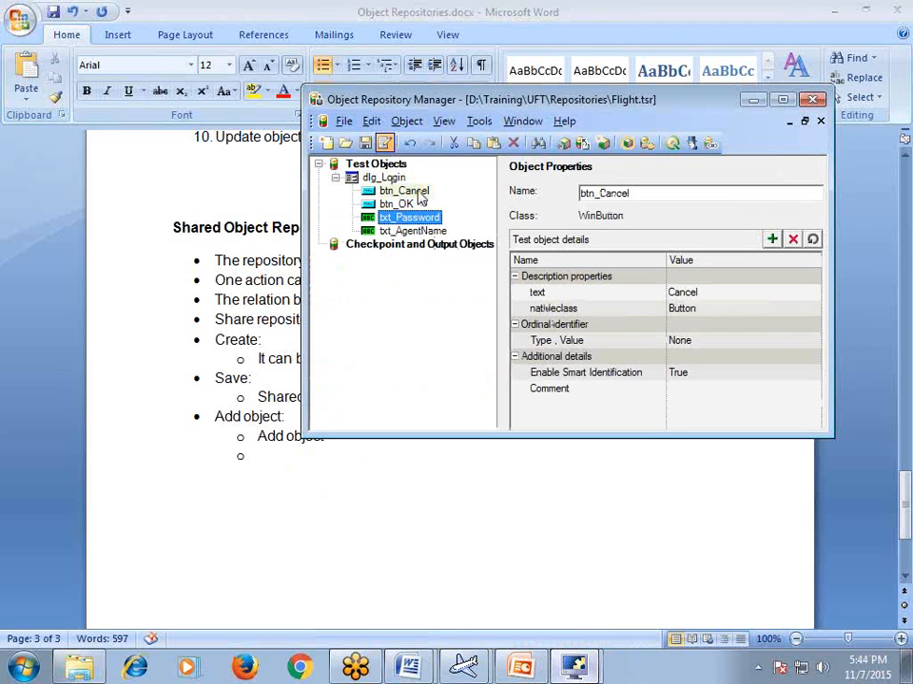
{"action": "left_click", "coordinate": [271, 457]}
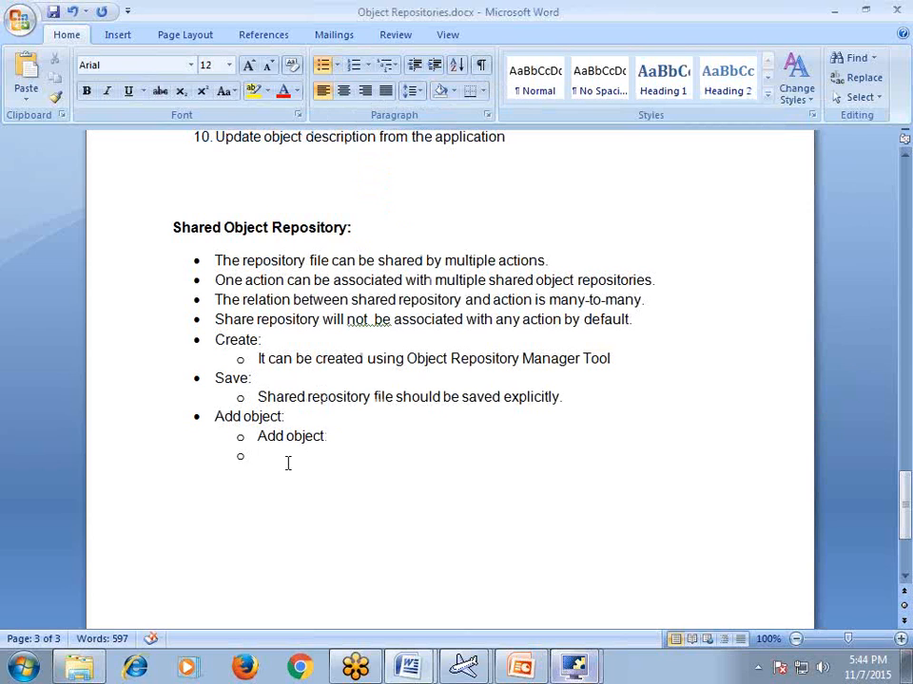
{"action": "type", "text": "Manually"}
Return to Object Repository Manager and start defining a new test object with environment Standard Windows and class WinButton.
{"action": "left_click", "coordinate": [574, 667]}
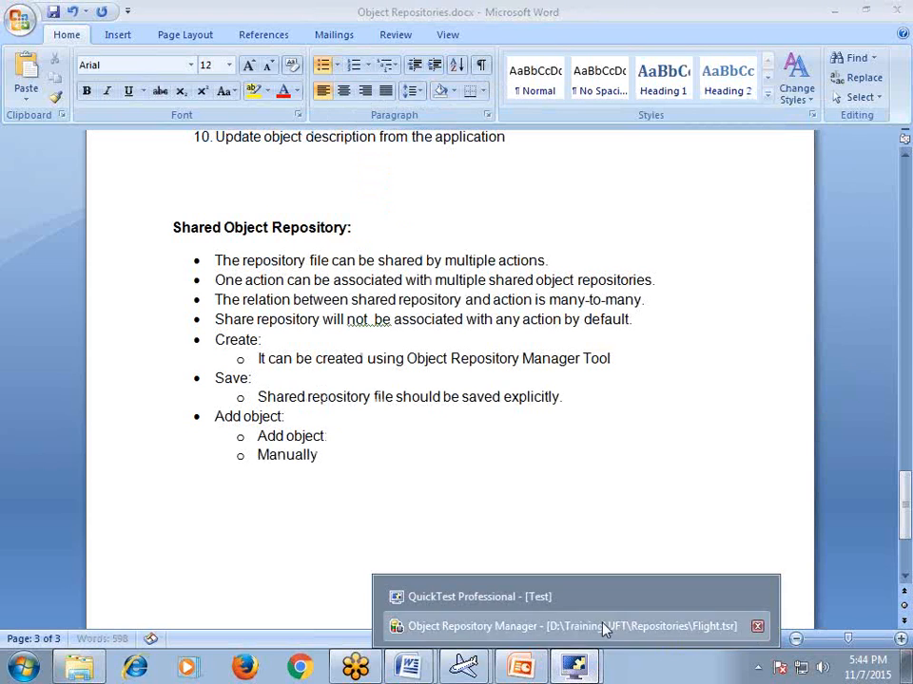
{"action": "left_click", "coordinate": [602, 625]}
{"action": "left_click", "coordinate": [407, 121]}
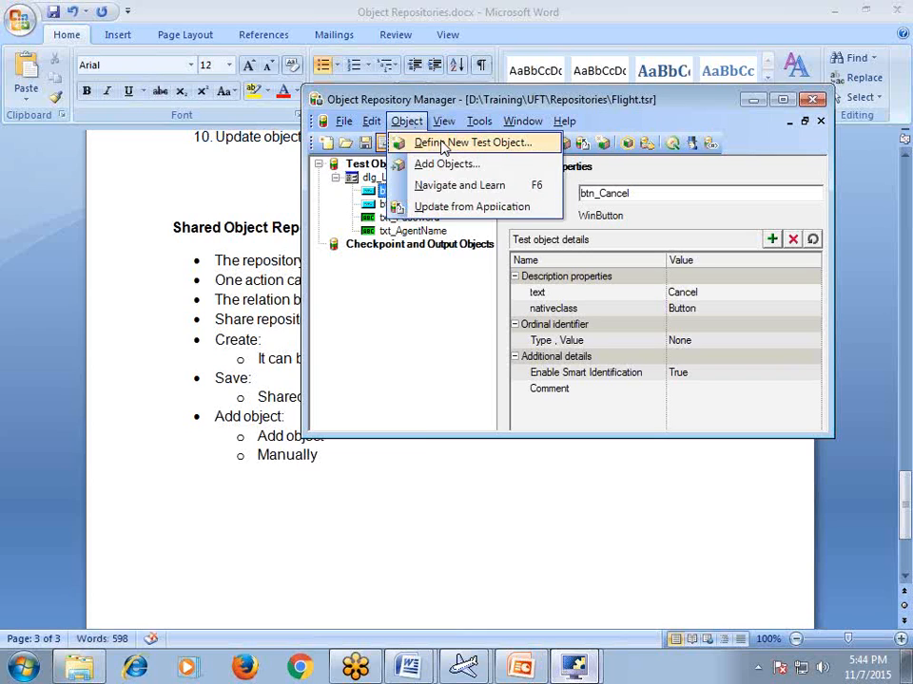
{"action": "left_click", "coordinate": [443, 145]}
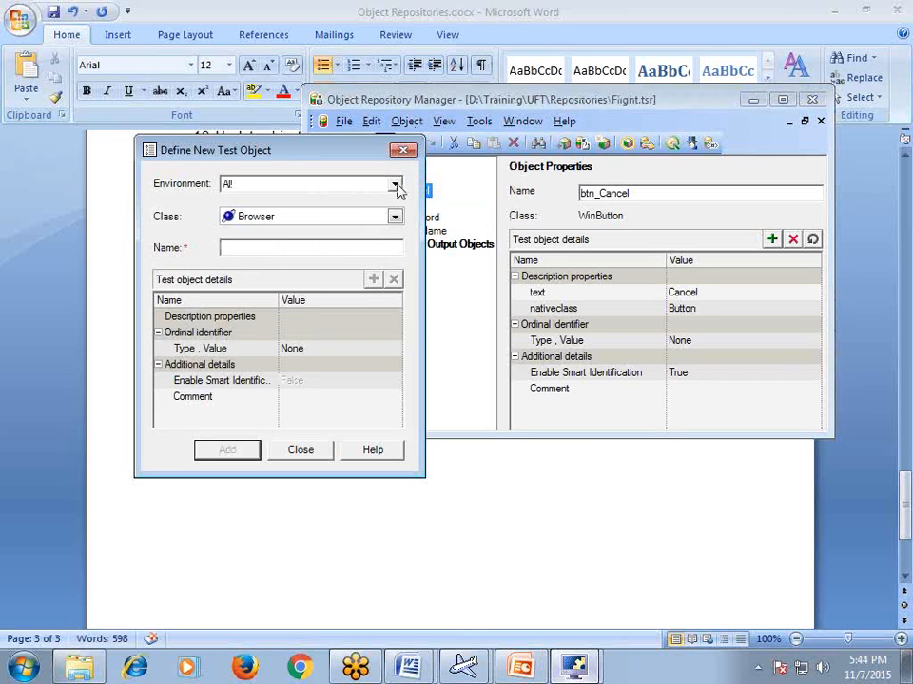
{"action": "left_click", "coordinate": [396, 186]}
{"action": "left_click", "coordinate": [361, 212]}
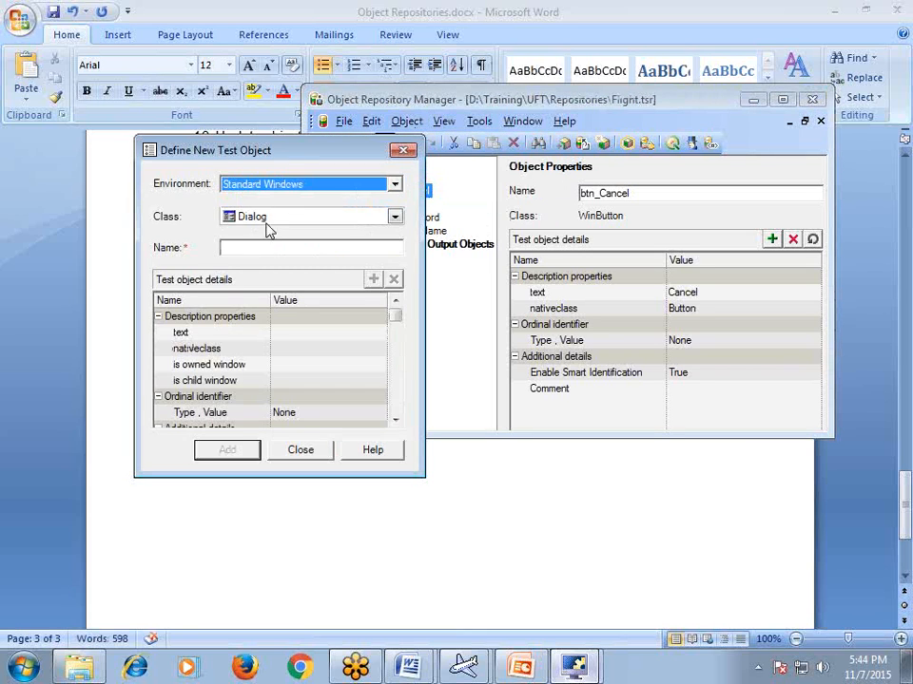
{"action": "left_click", "coordinate": [394, 218]}
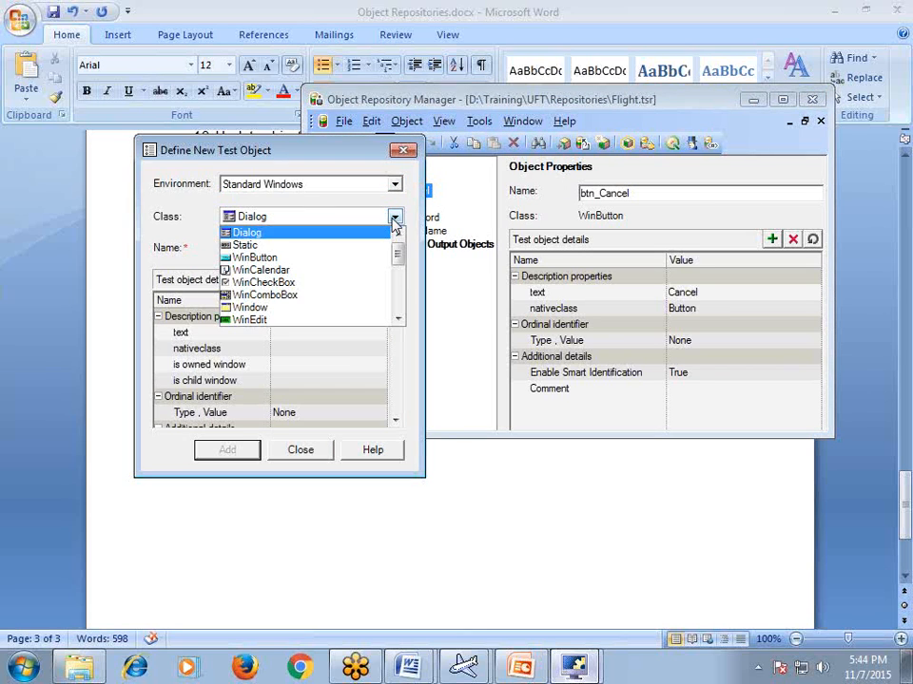
{"action": "left_click", "coordinate": [295, 258]}
Name the new WinButton object Help, set its text to Help and nativeclass to Button, and add it to the repository.
{"action": "left_click", "coordinate": [293, 251]}
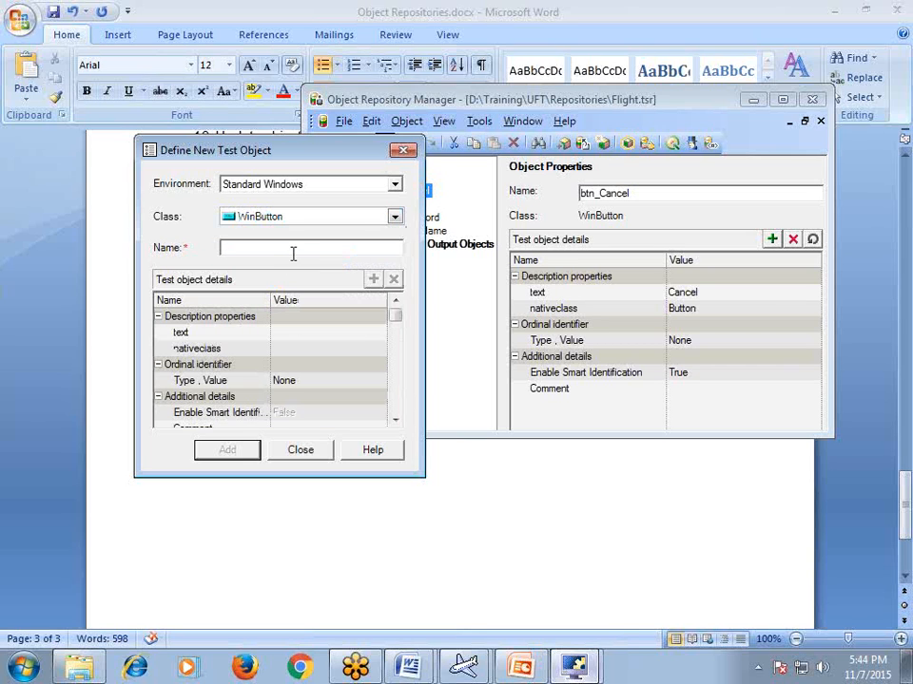
{"action": "type", "text": "Hel"}
{"action": "left_click", "coordinate": [295, 333]}
{"action": "type", "text": "H"}
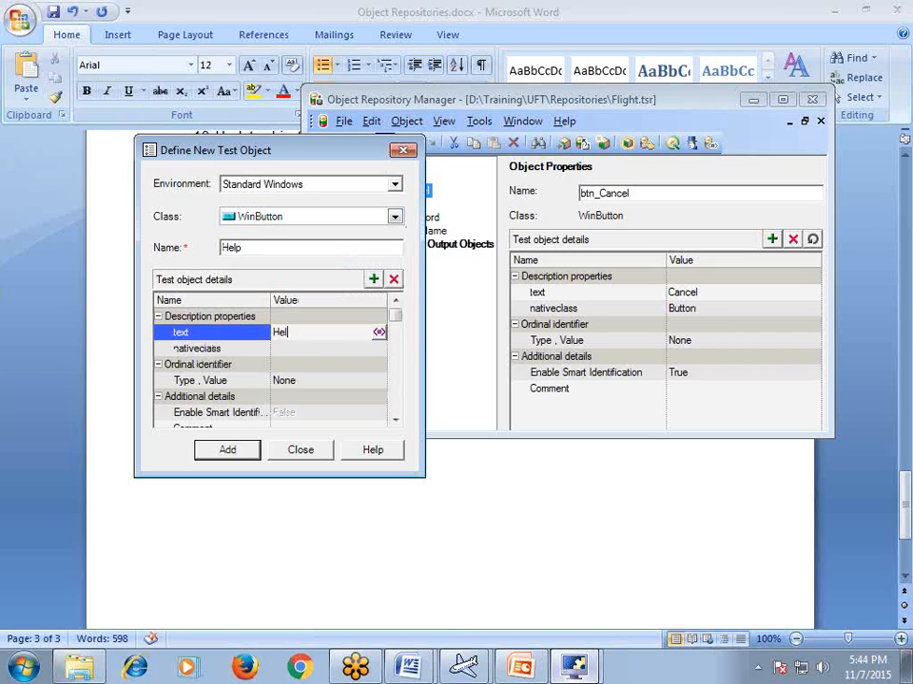
{"action": "left_click", "coordinate": [305, 349]}
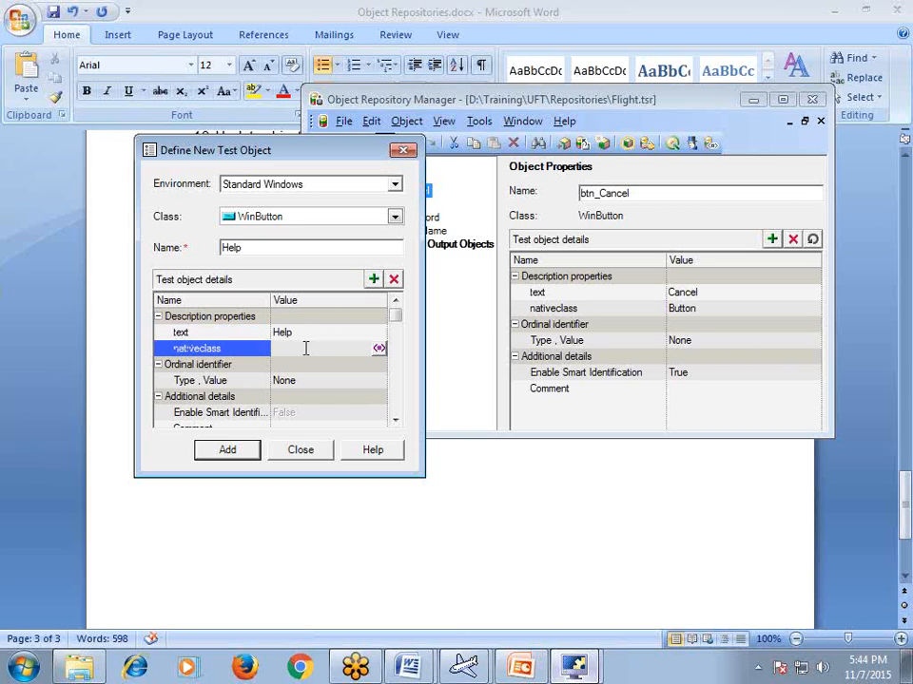
{"action": "type", "text": "Button"}
{"action": "left_click", "coordinate": [243, 458]}
{"action": "left_click", "coordinate": [404, 151]}
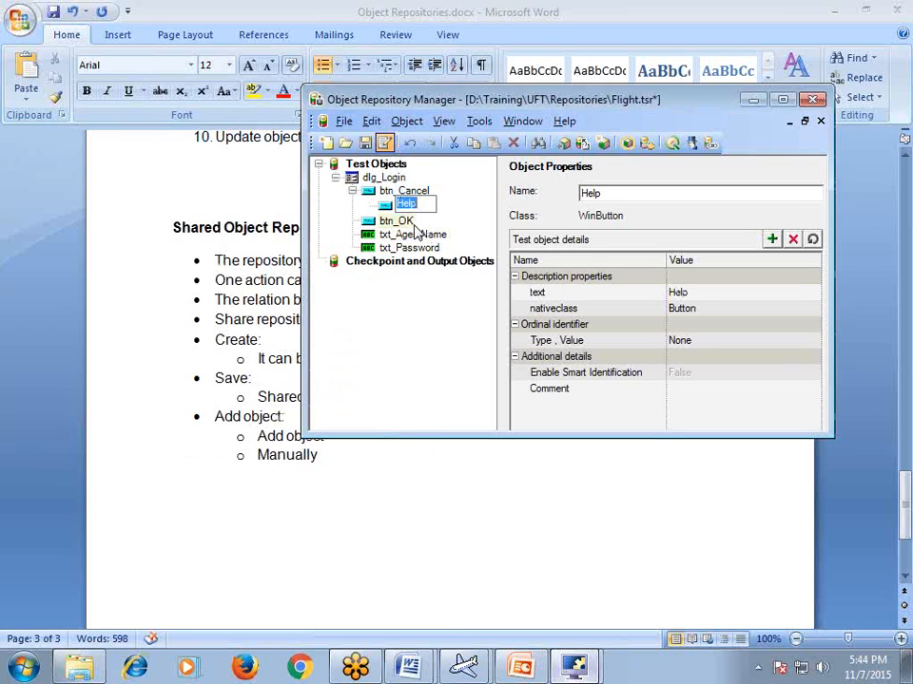
Move the Help object from under btn_Cancel to directly under dlg_Login, without copying its parent objects.
{"action": "left_click", "coordinate": [402, 193]}
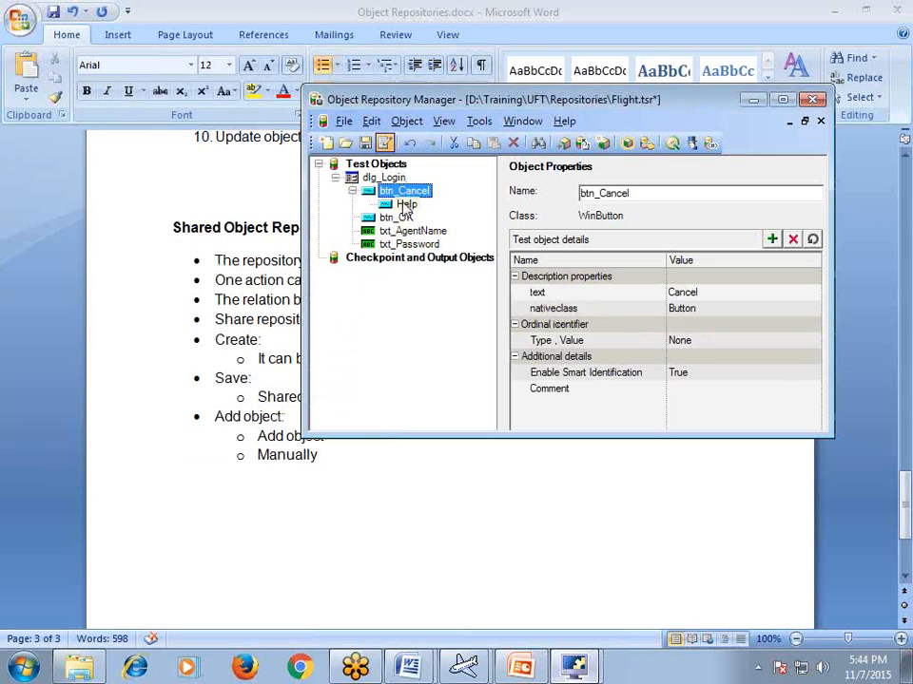
{"action": "left_click", "coordinate": [406, 205]}
{"action": "mouse_move", "coordinate": [407, 203]}
{"action": "left_mouse_down"}
{"action": "mouse_move", "coordinate": [438, 243]}
{"action": "mouse_move", "coordinate": [404, 215]}
{"action": "left_mouse_up"}
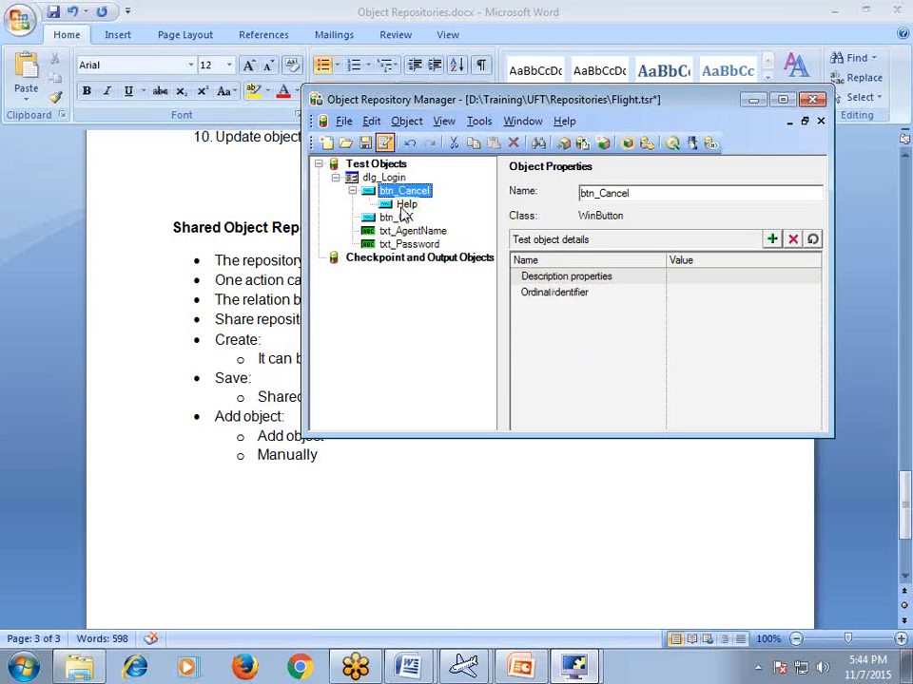
{"action": "left_click", "coordinate": [402, 210]}
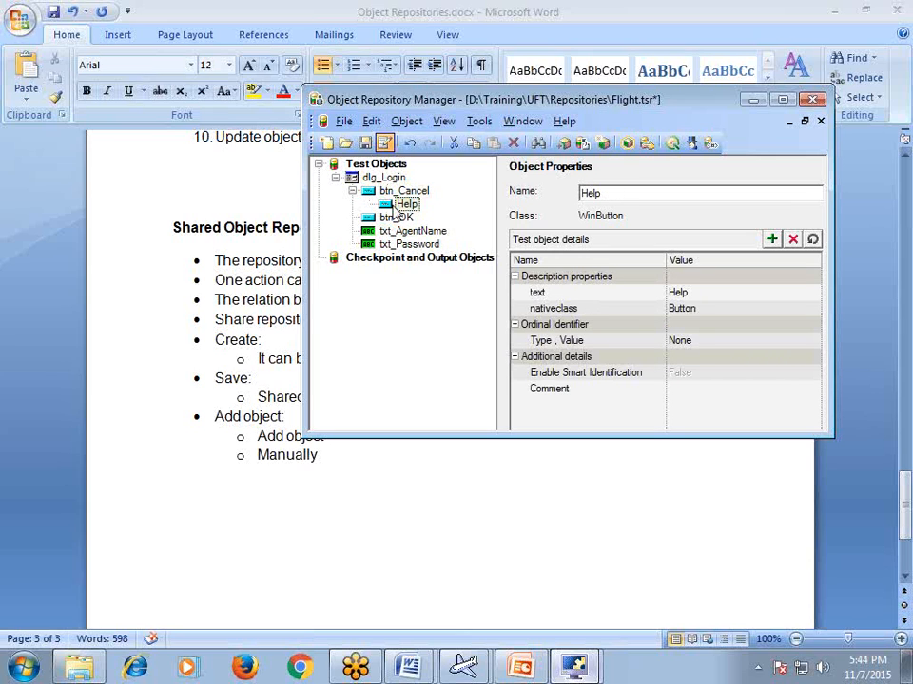
{"action": "left_click_drag", "start_coordinate": [393, 206], "coordinate": [373, 180]}
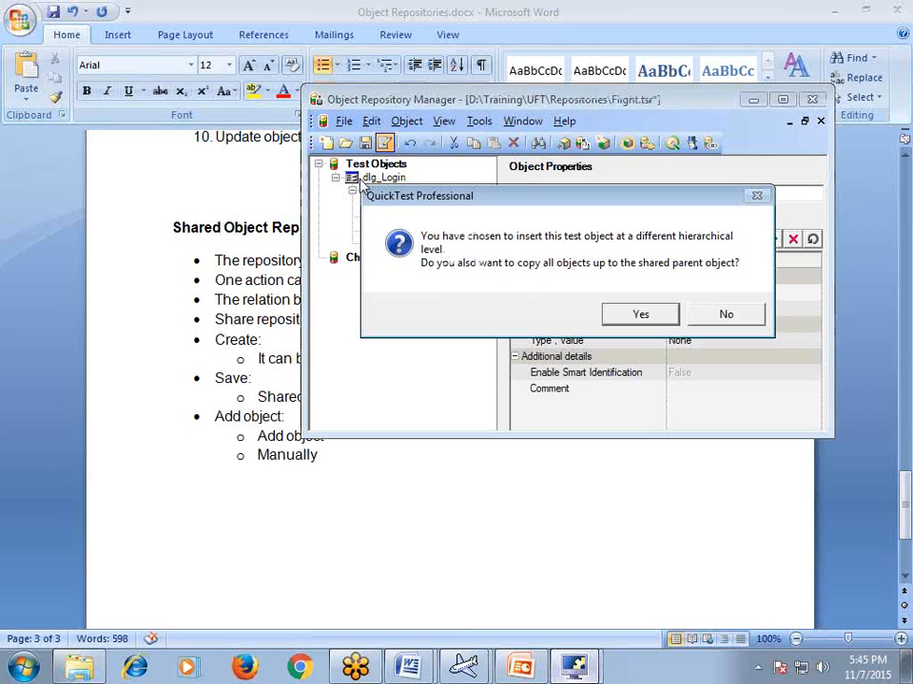
{"action": "left_click", "coordinate": [701, 317]}
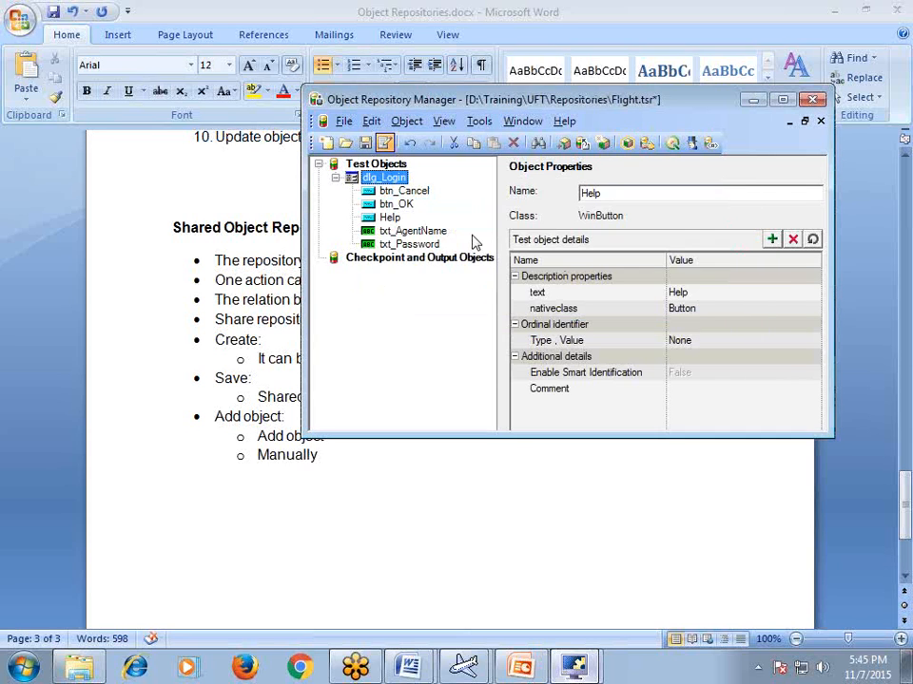
Rename the Help object under dlg_Login as btn_Help.
{"action": "left_click", "coordinate": [398, 217]}
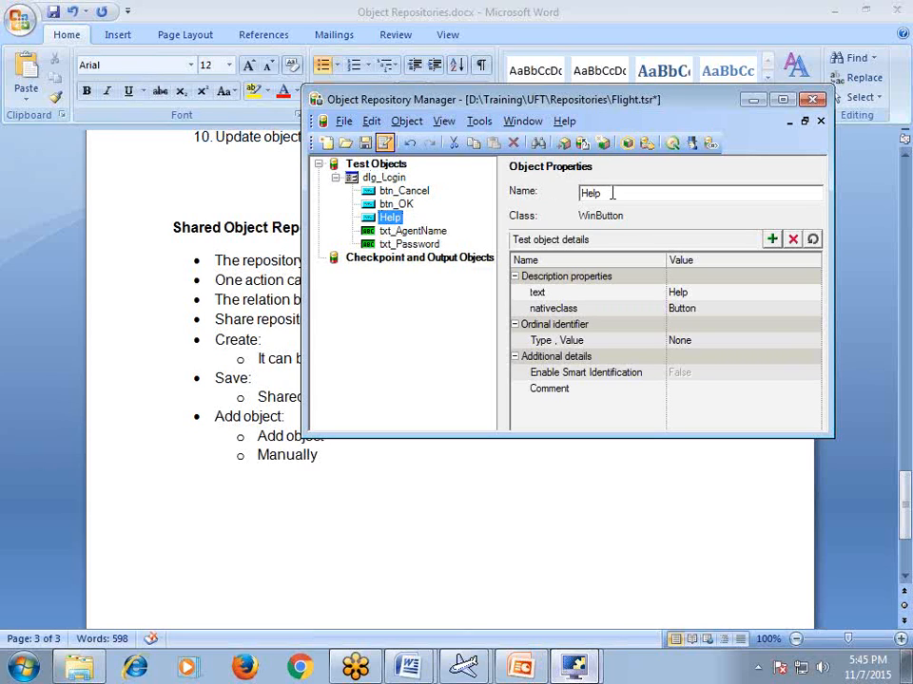
{"action": "left_click", "coordinate": [580, 193]}
{"action": "type", "text": "btn_"}
{"action": "key", "text": "Return"}
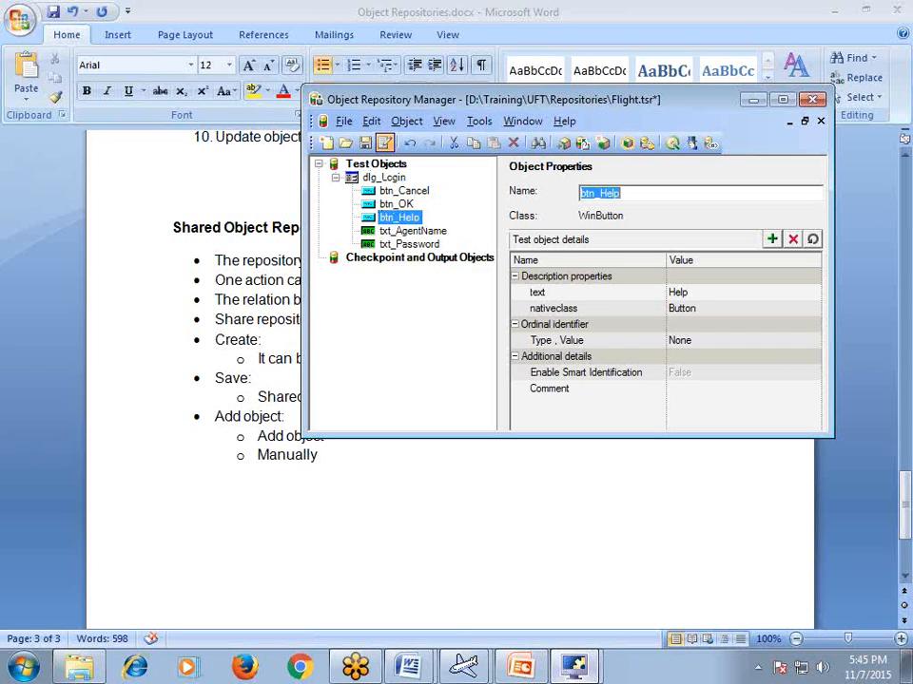
Switch to the Word notes and add the sub-bullet "Export from local repository" below "Manually".
{"action": "left_click", "coordinate": [330, 489]}
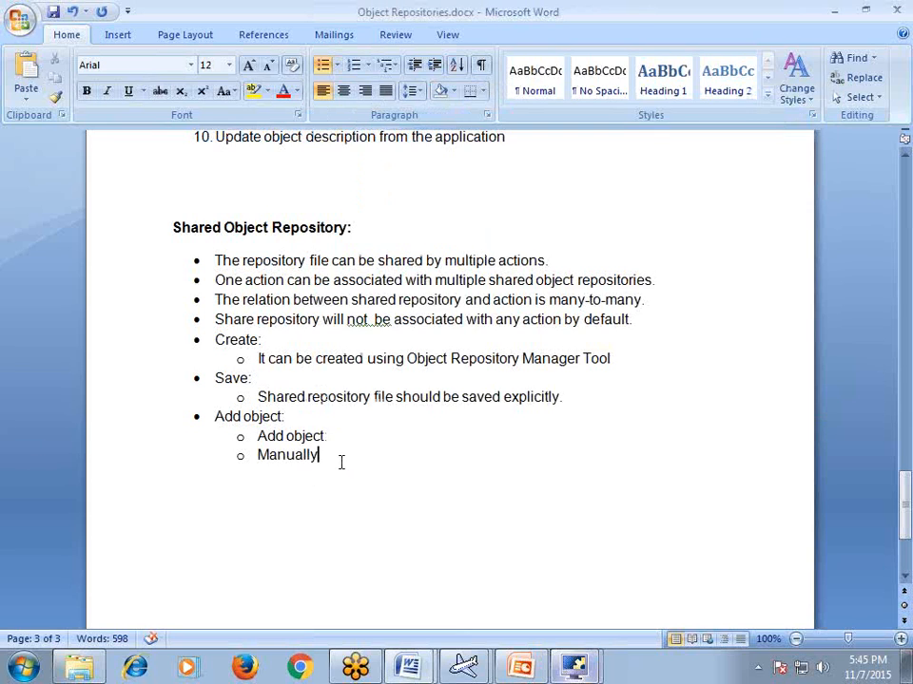
{"action": "key", "text": "Return"}
{"action": "type", "text": "export from l"}
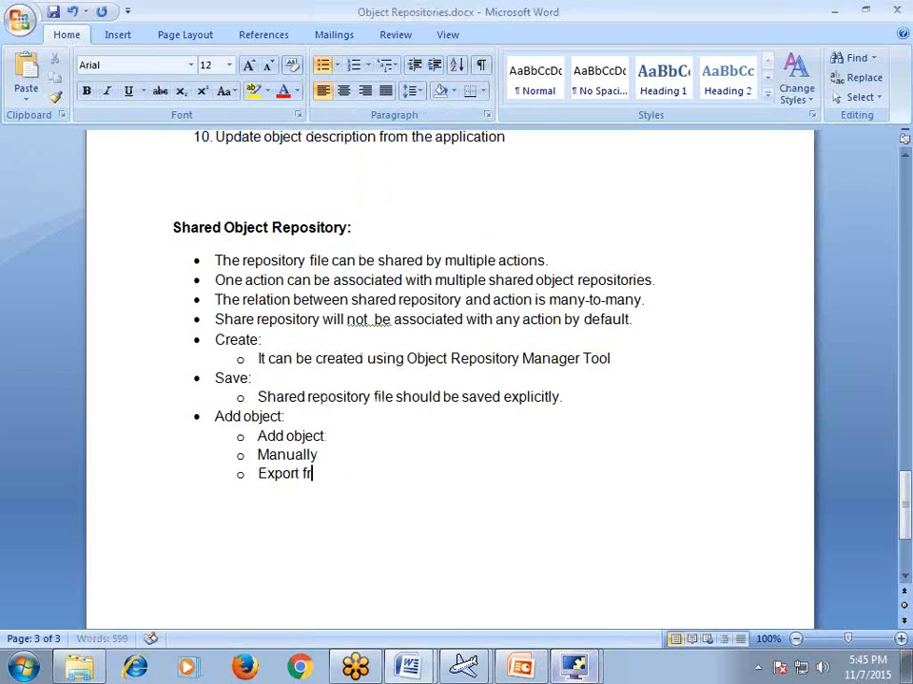
{"action": "type", "text": "ocal rep"}
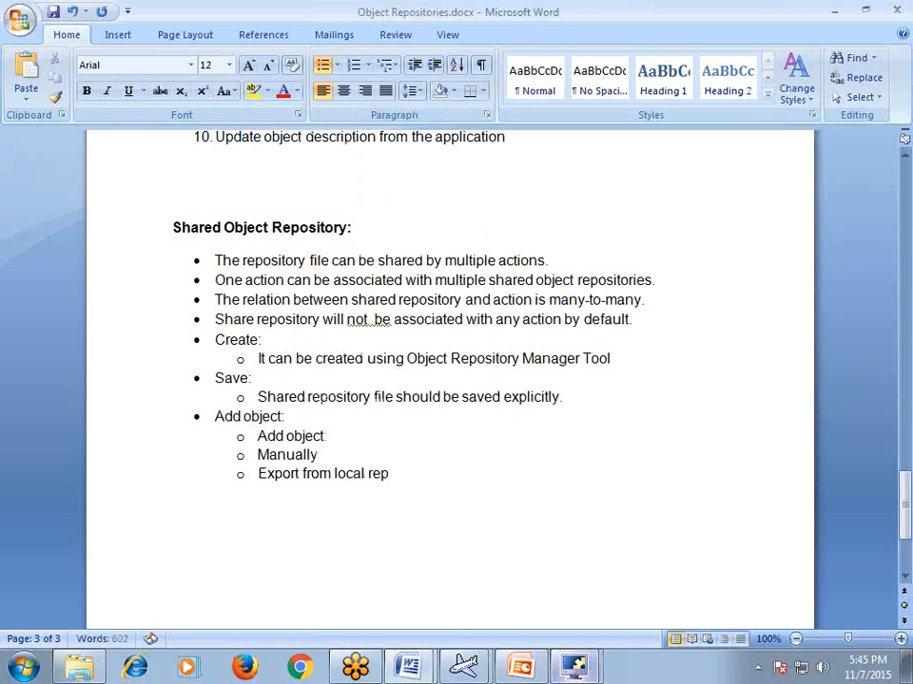
{"action": "type", "text": "ository"}
Switch to Object Repository Manager and save the changes to Flight.tsr.
{"action": "mouse_move", "coordinate": [573, 667]}
{"action": "left_click", "coordinate": [574, 622]}
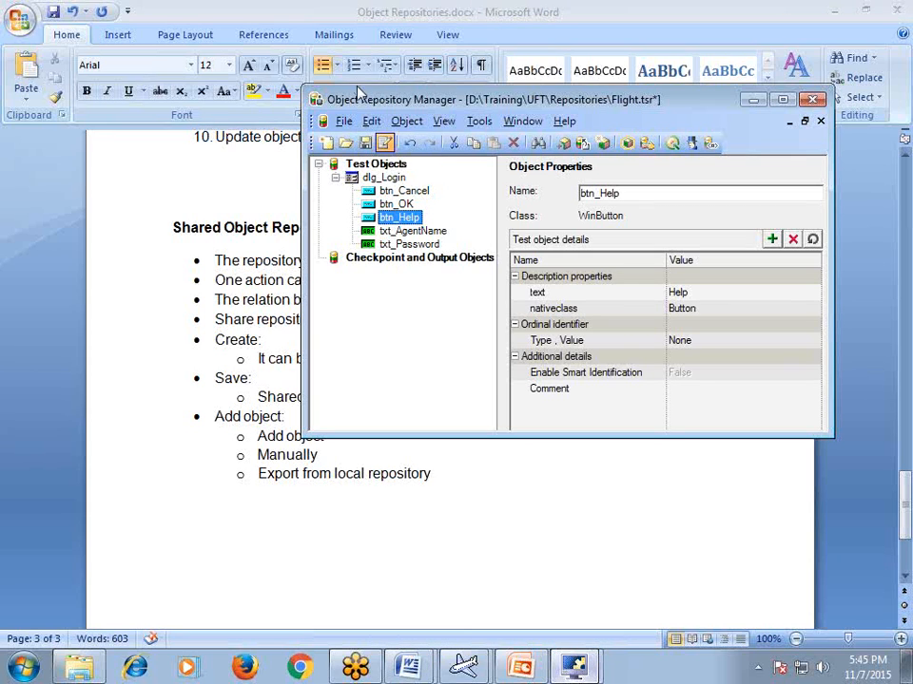
{"action": "left_click", "coordinate": [275, 39]}
{"action": "left_click", "coordinate": [274, 39]}
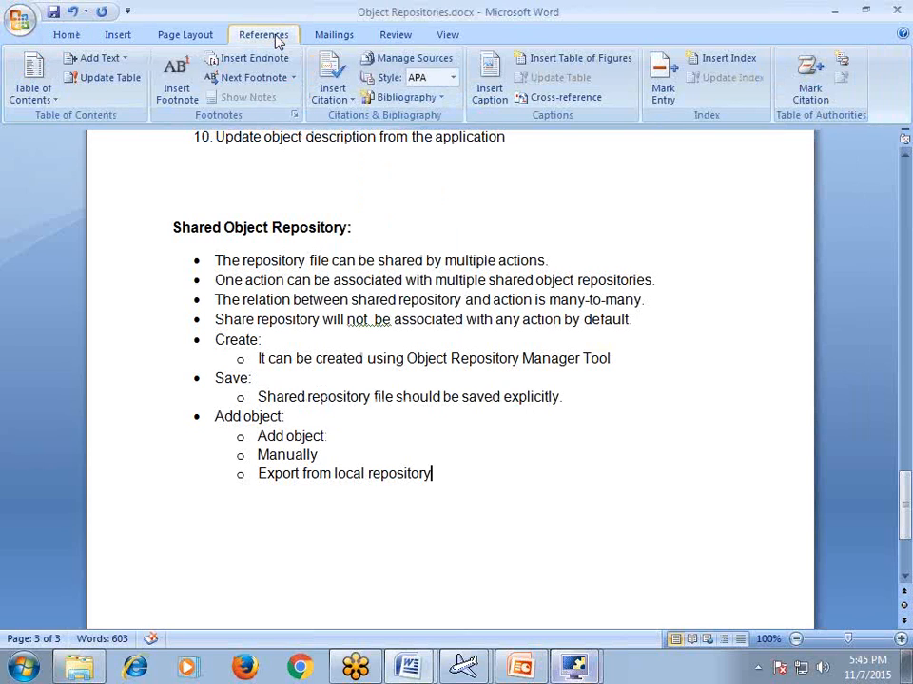
Bring the QuickTest Professional main window with the open Test to the front.
{"action": "left_click", "coordinate": [573, 668]}
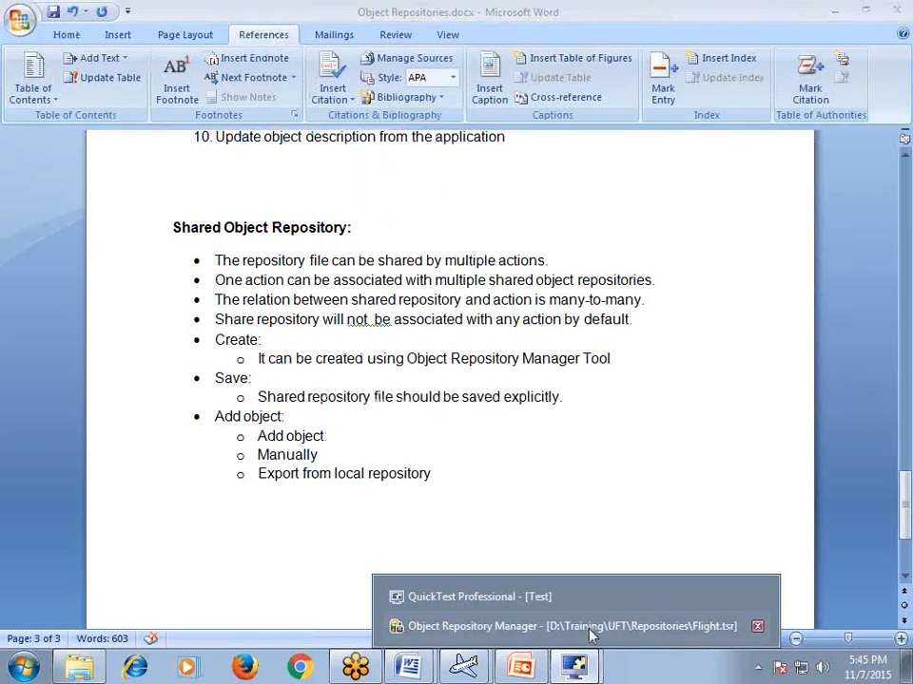
{"action": "left_click", "coordinate": [591, 632]}
{"action": "right_click", "coordinate": [577, 667]}
{"action": "left_click", "coordinate": [573, 596]}
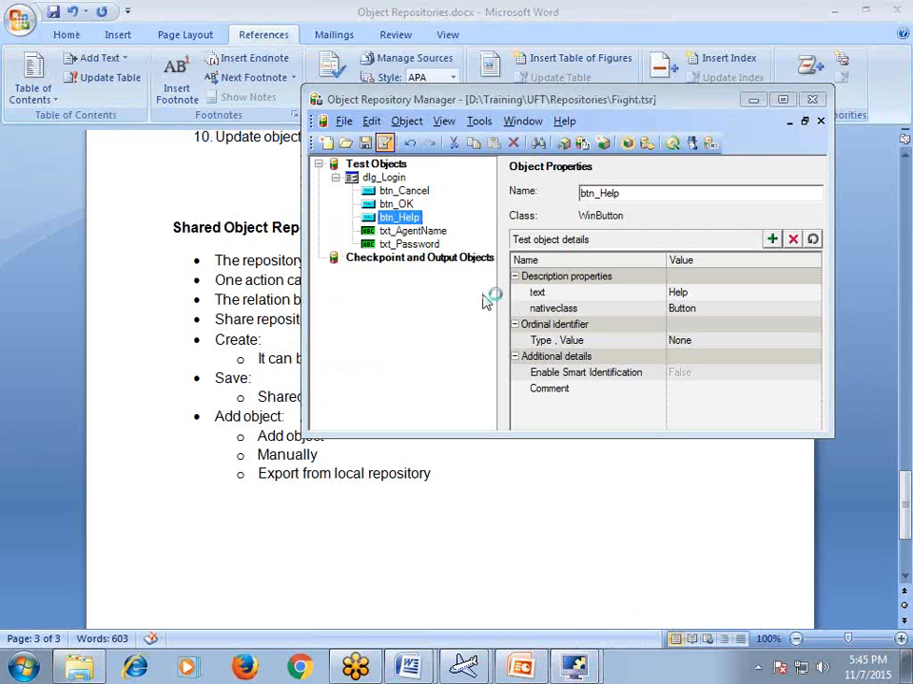
{"action": "right_click", "coordinate": [571, 666]}
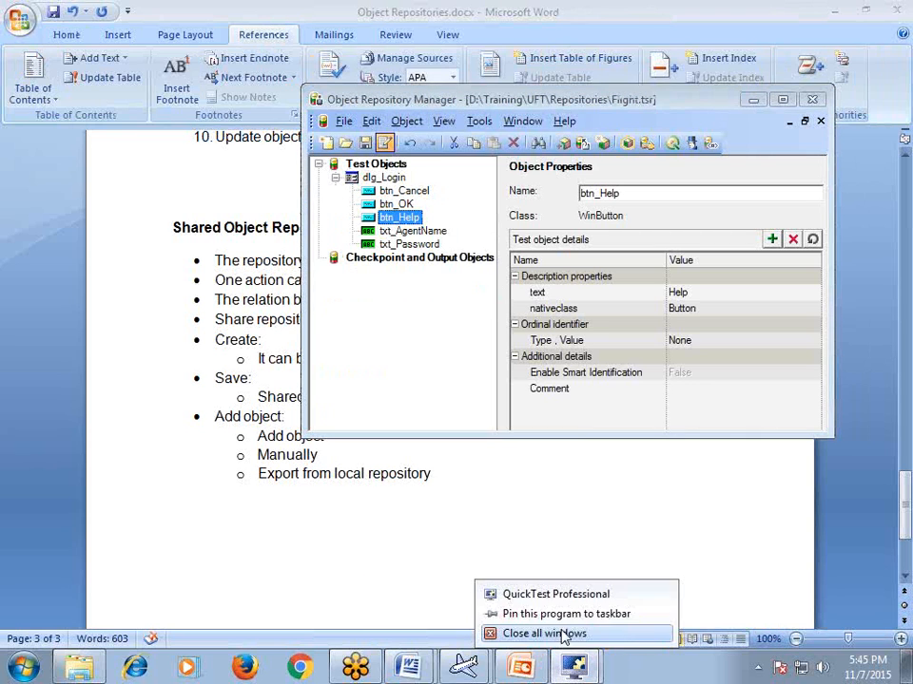
{"action": "left_click", "coordinate": [503, 594]}
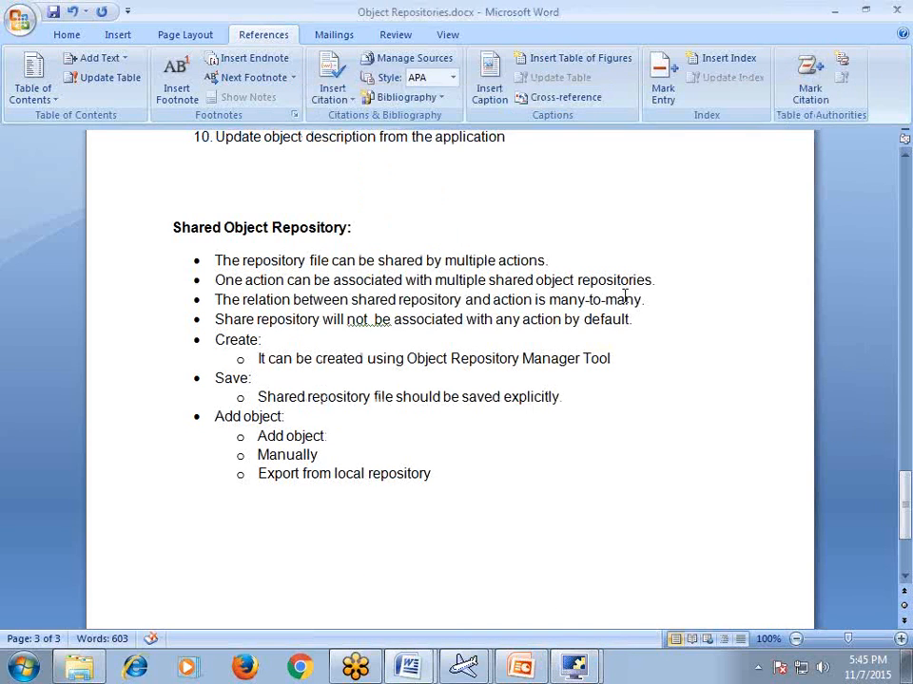
{"action": "mouse_move", "coordinate": [573, 668]}
{"action": "left_click", "coordinate": [573, 599]}
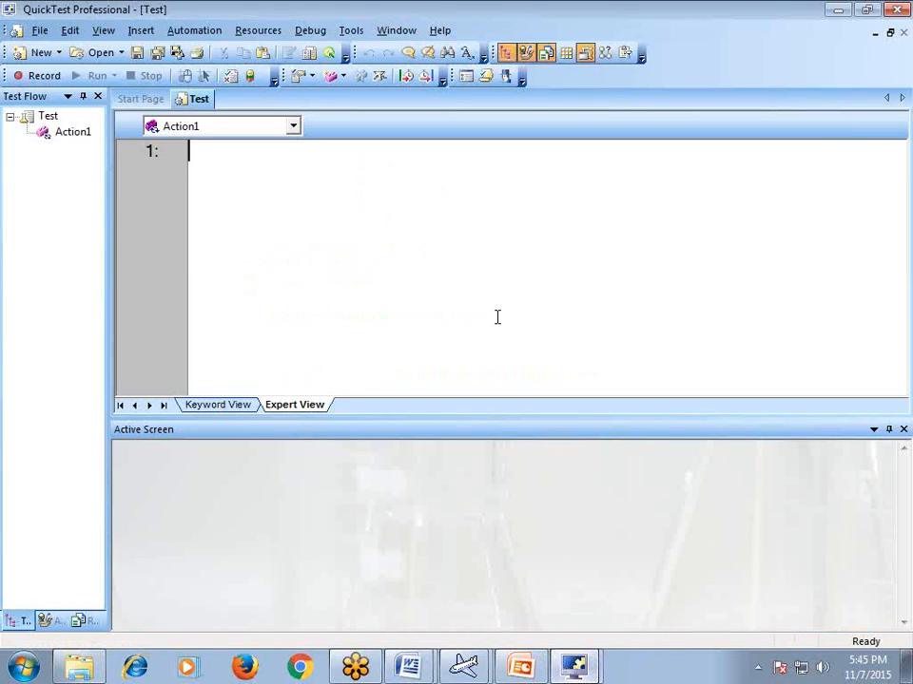
Open the Object Repository for Action1, look at its export commands for local objects, and close the repository window.
{"action": "left_click", "coordinate": [264, 30]}
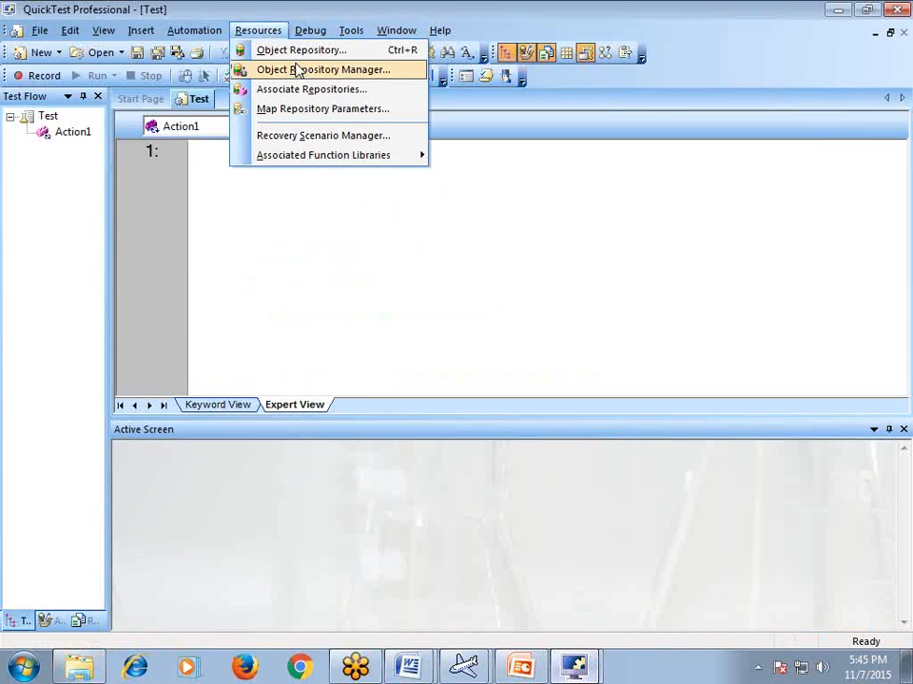
{"action": "left_click", "coordinate": [299, 53]}
{"action": "left_click", "coordinate": [337, 196]}
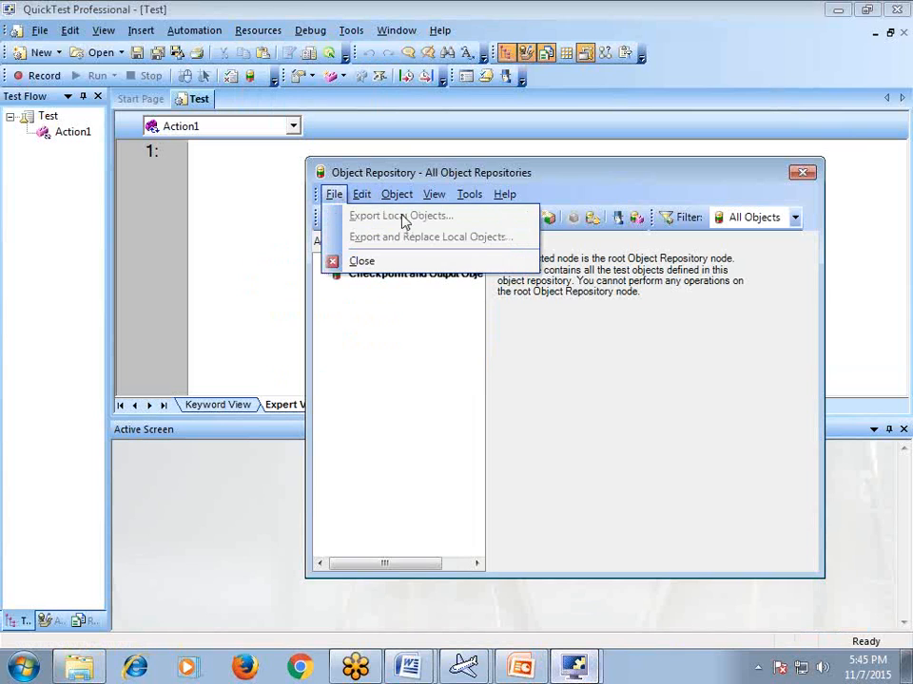
{"action": "left_click", "coordinate": [383, 305]}
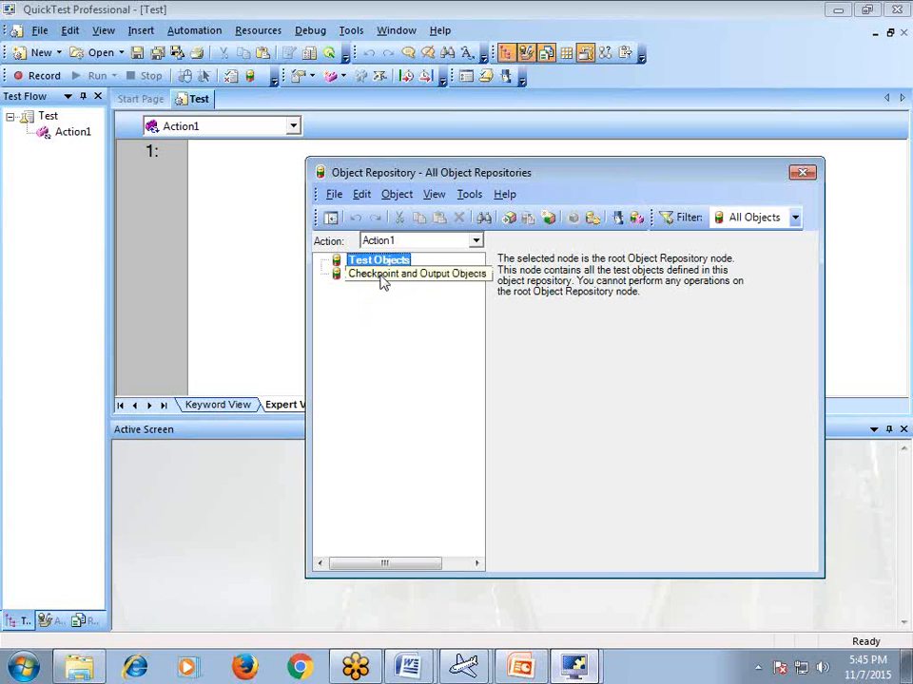
{"action": "left_click", "coordinate": [335, 194]}
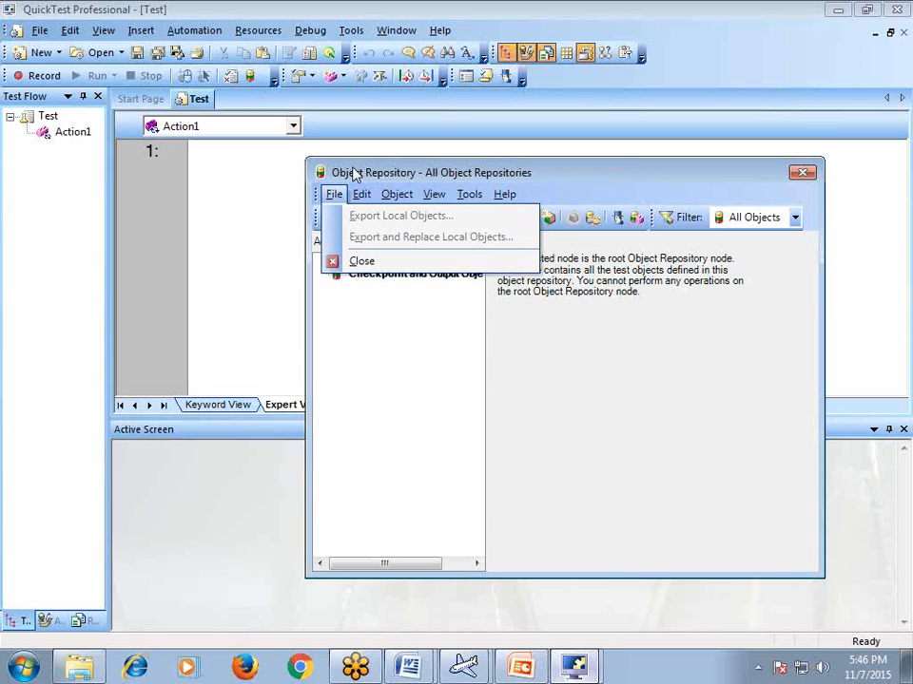
{"action": "left_click", "coordinate": [465, 405]}
{"action": "left_click", "coordinate": [808, 177]}
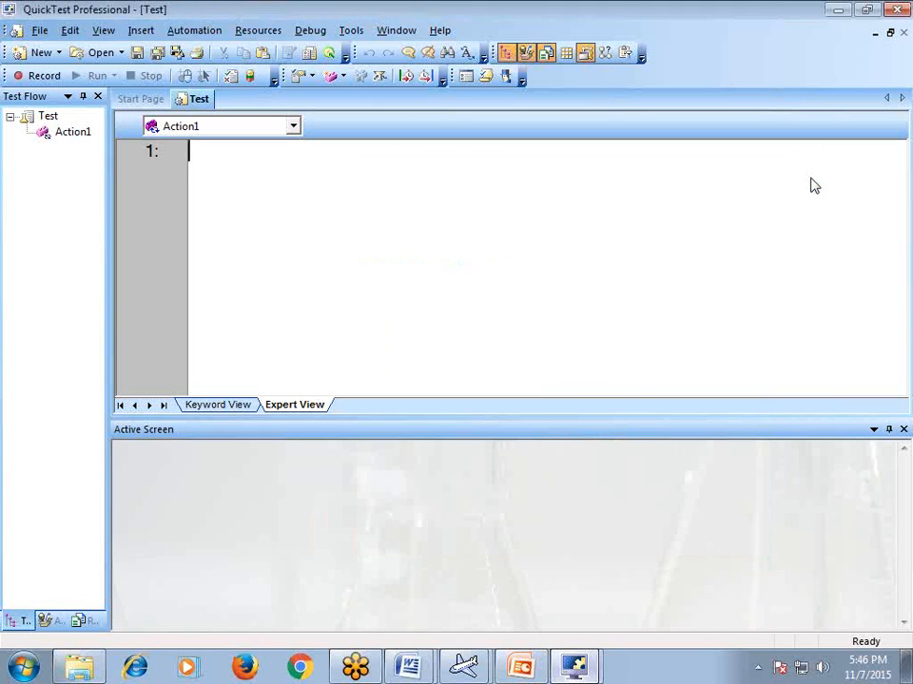
Switch to the Word notes and extend the "Export from local repository" sub-bullet with "using Object Repository tool".
{"action": "left_click", "coordinate": [440, 635]}
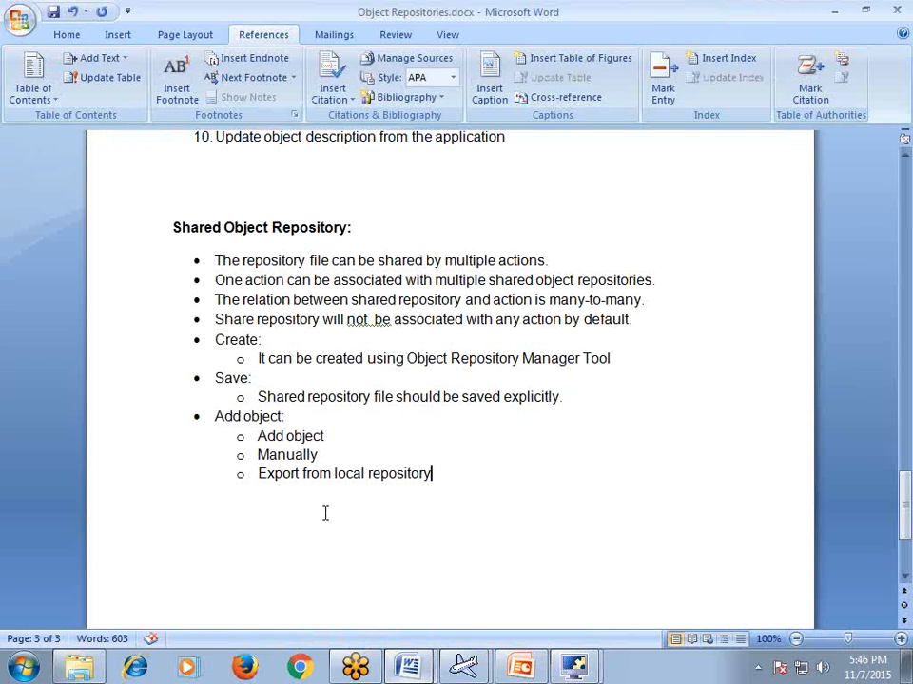
{"action": "double_click", "coordinate": [381, 476]}
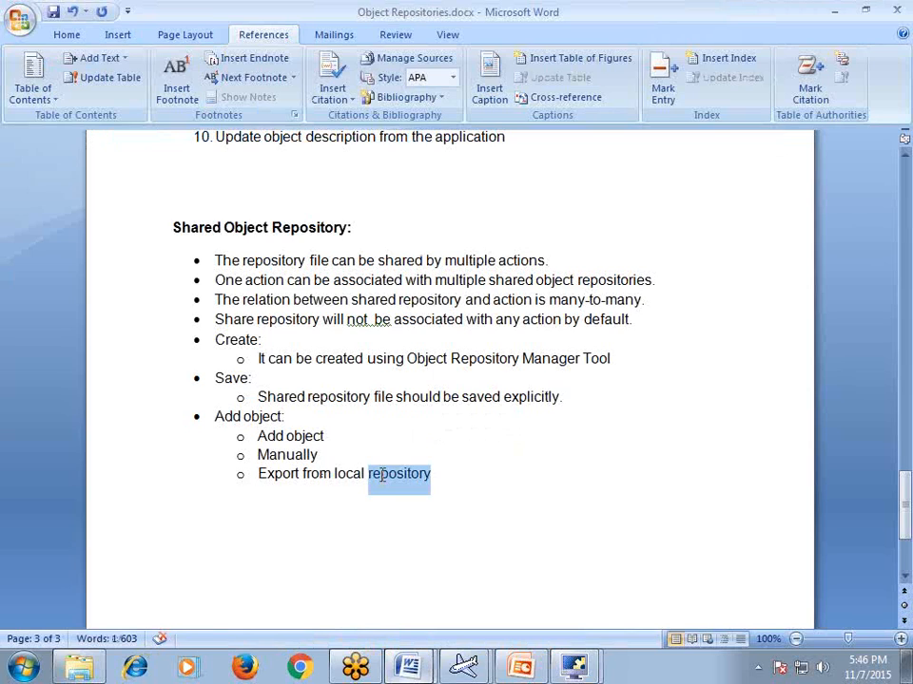
{"action": "double_click", "coordinate": [278, 474]}
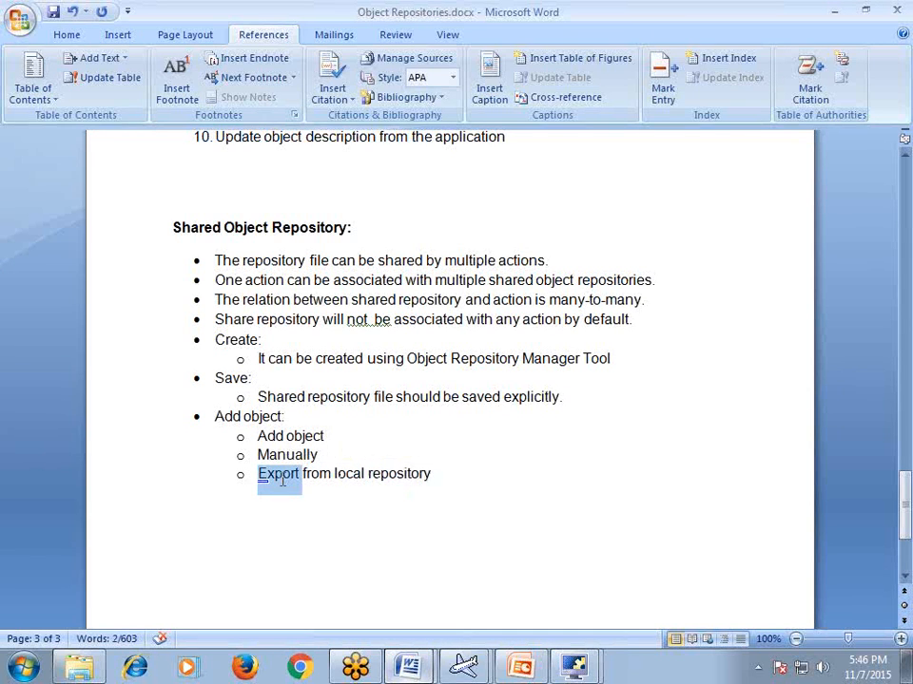
{"action": "left_click", "coordinate": [458, 460]}
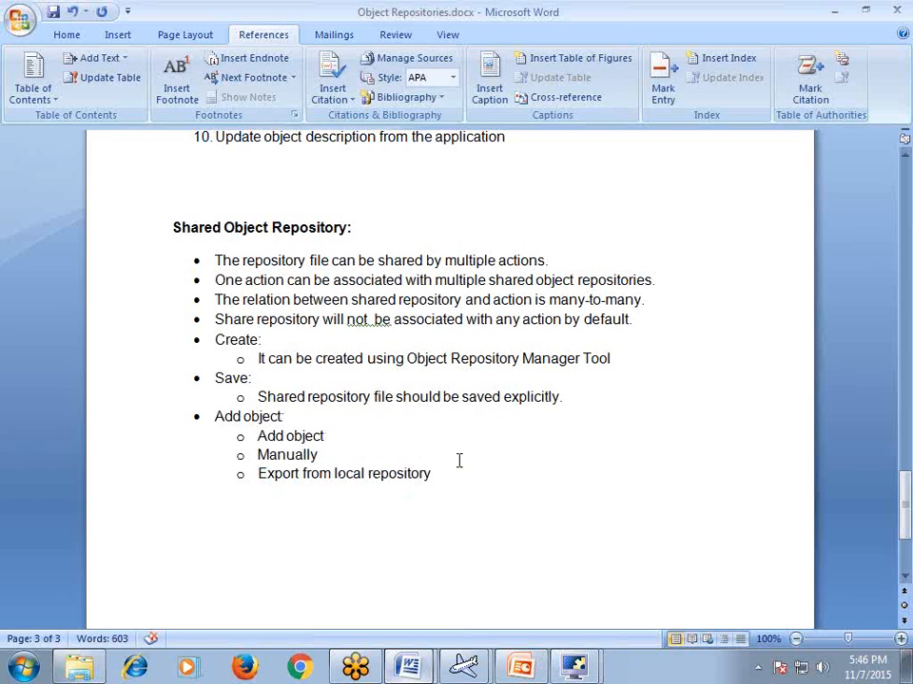
{"action": "type", "text": "using Object Repositry"}
{"action": "key", "text": "BackSpace"}
{"action": "key", "text": "BackSpace"}
{"action": "type", "text": "ory t"}
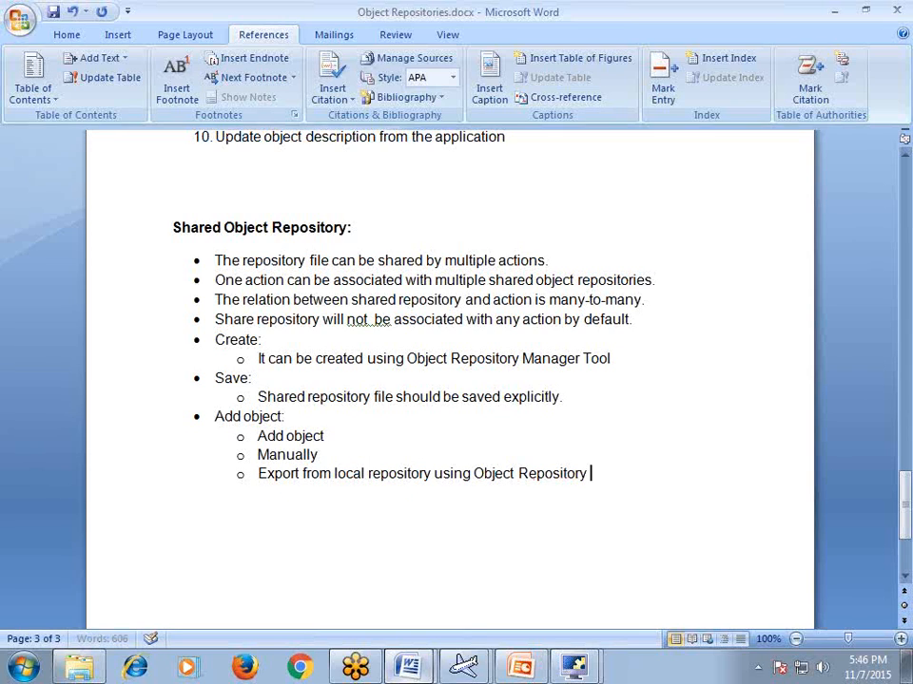
{"action": "type", "text": "ool"}
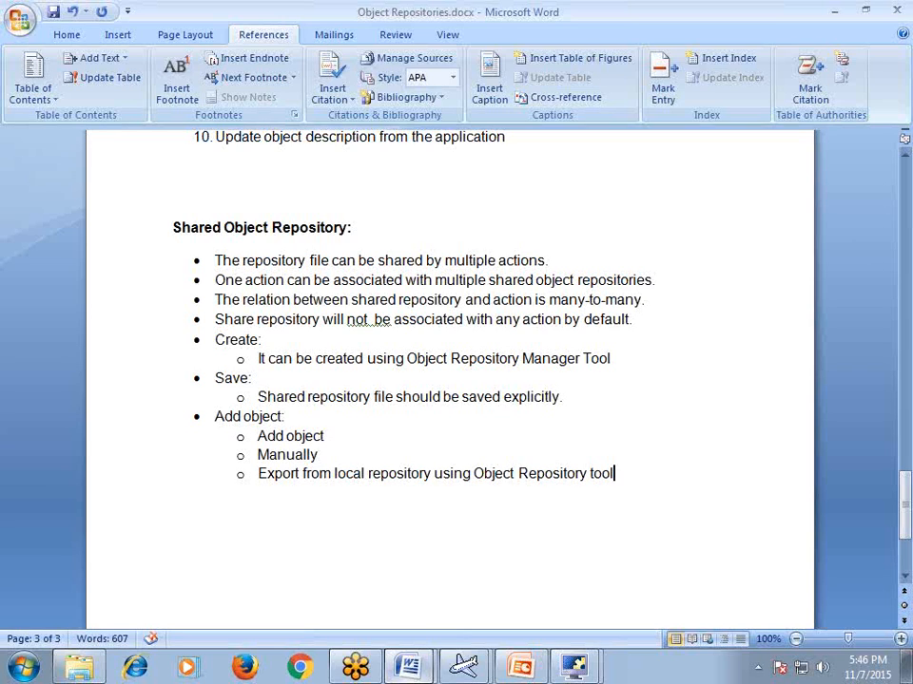
Add a main-level bullet after the export sub-bullet in the notes, beginning with "Associate Share" and naming the repository.
{"action": "key", "text": "Return"}
{"action": "key", "text": "shift+Tab"}
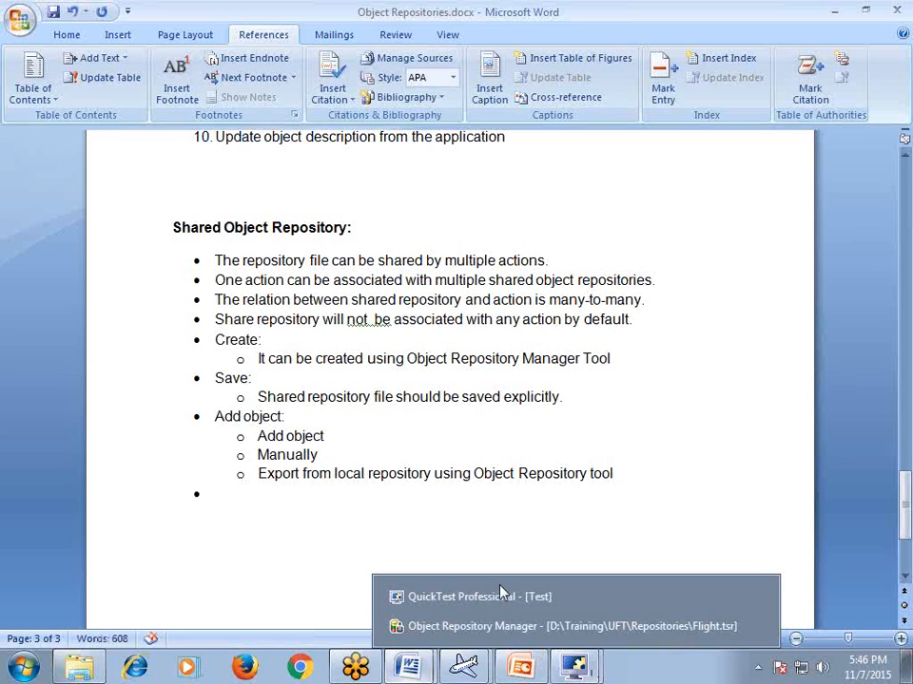
{"action": "type", "text": "Associ"}
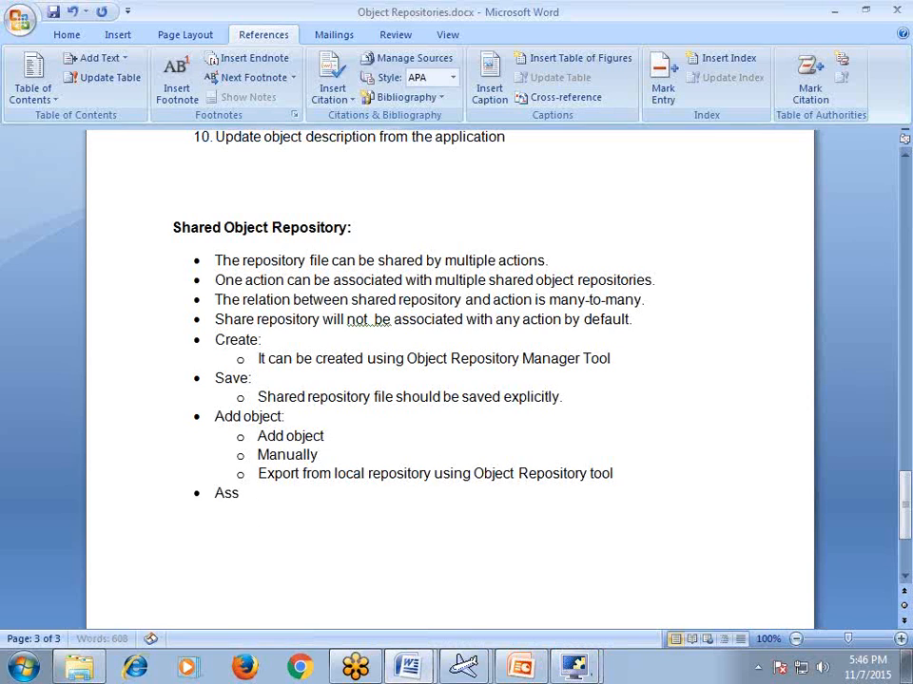
{"action": "type", "text": "e"}
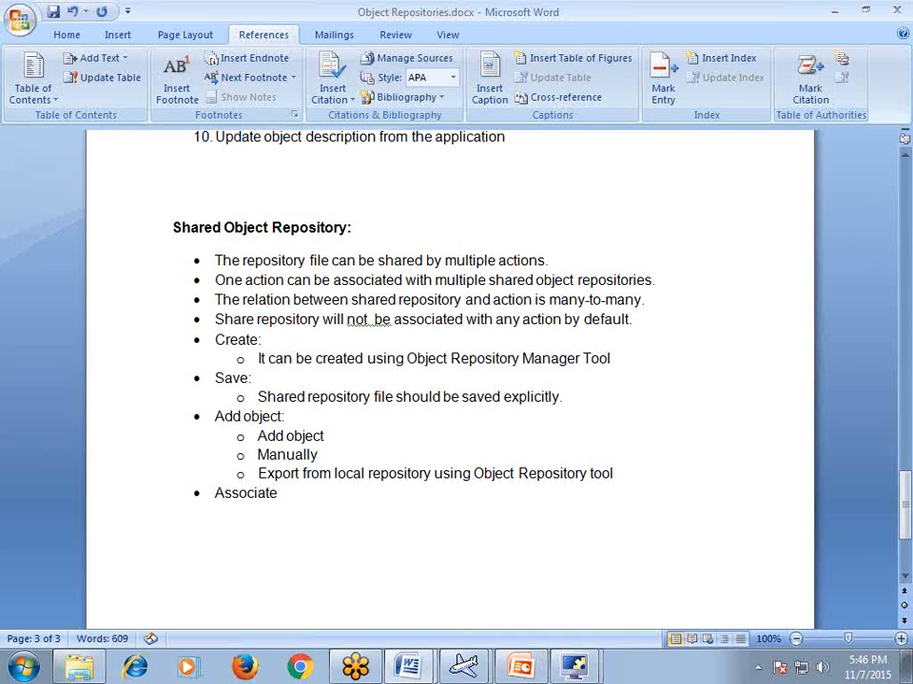
{"action": "type", "text": " Share Reposit"}
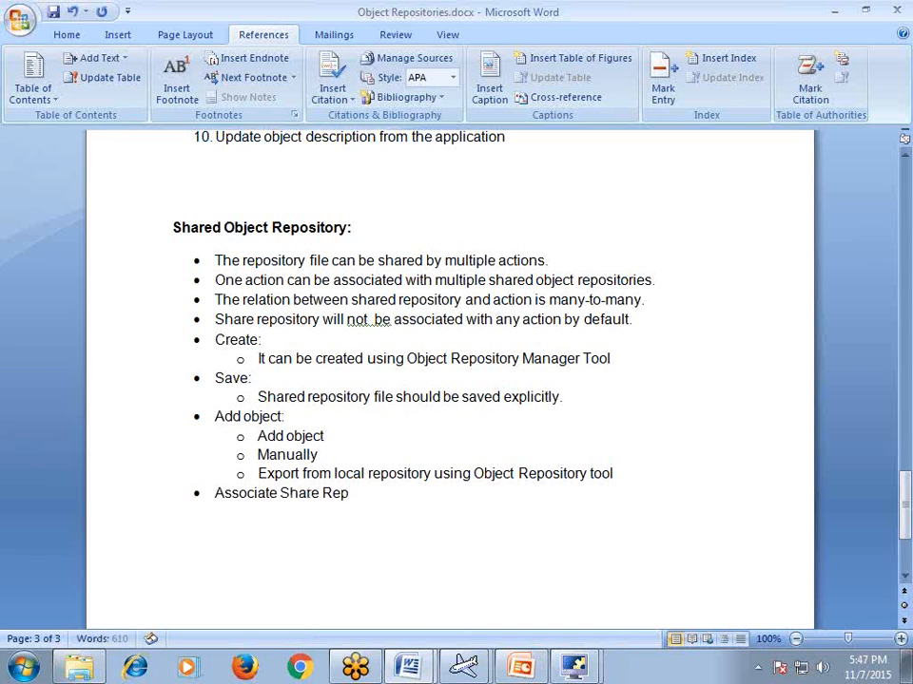
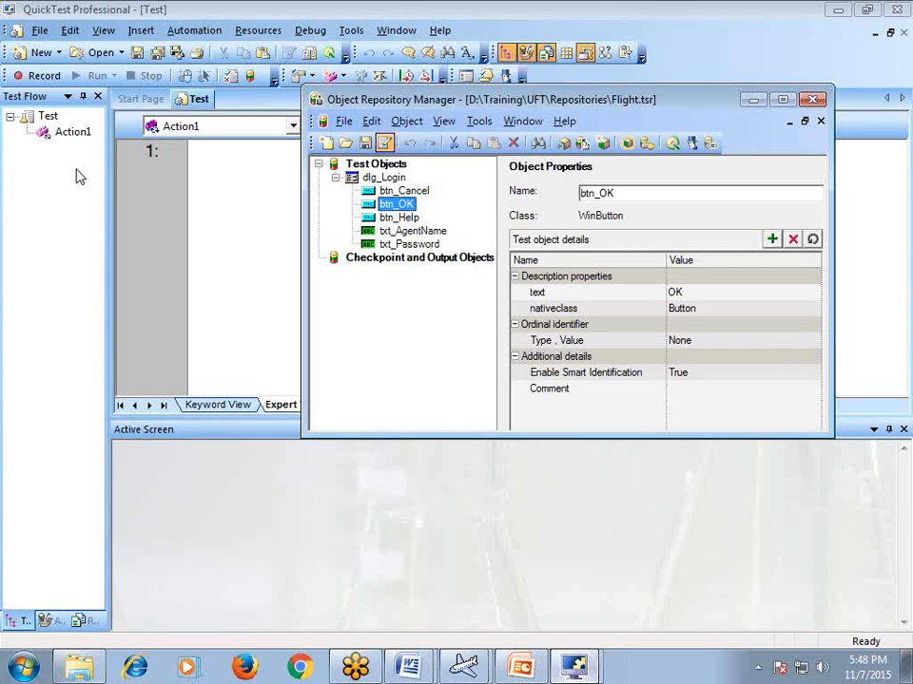
Switch to the QuickTest Professional test, look at the repository association commands in Action1's Object Repository, and close the repository window.
{"action": "left_click", "coordinate": [253, 138]}
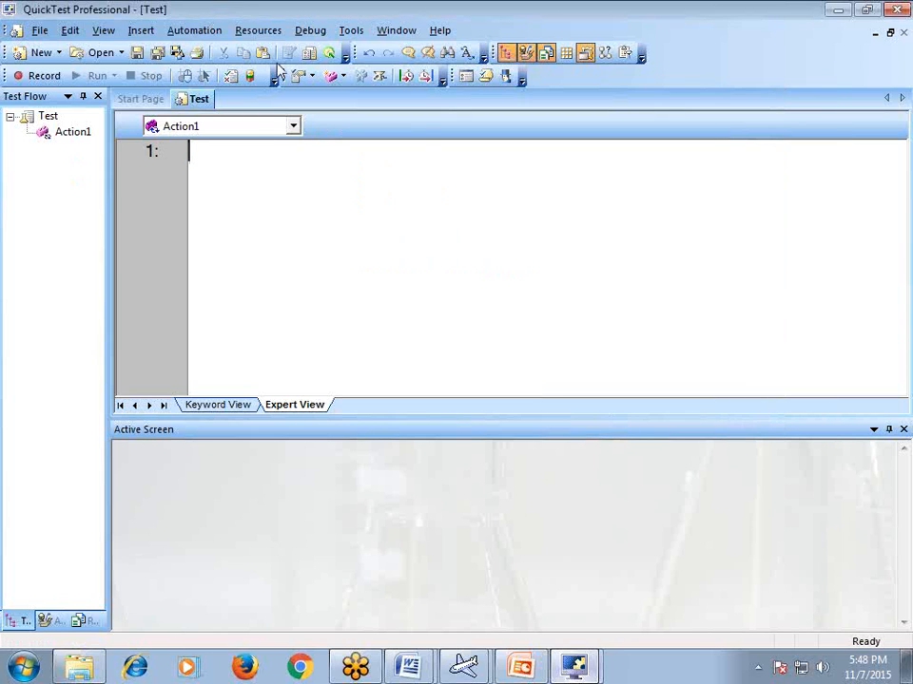
{"action": "left_click", "coordinate": [266, 34]}
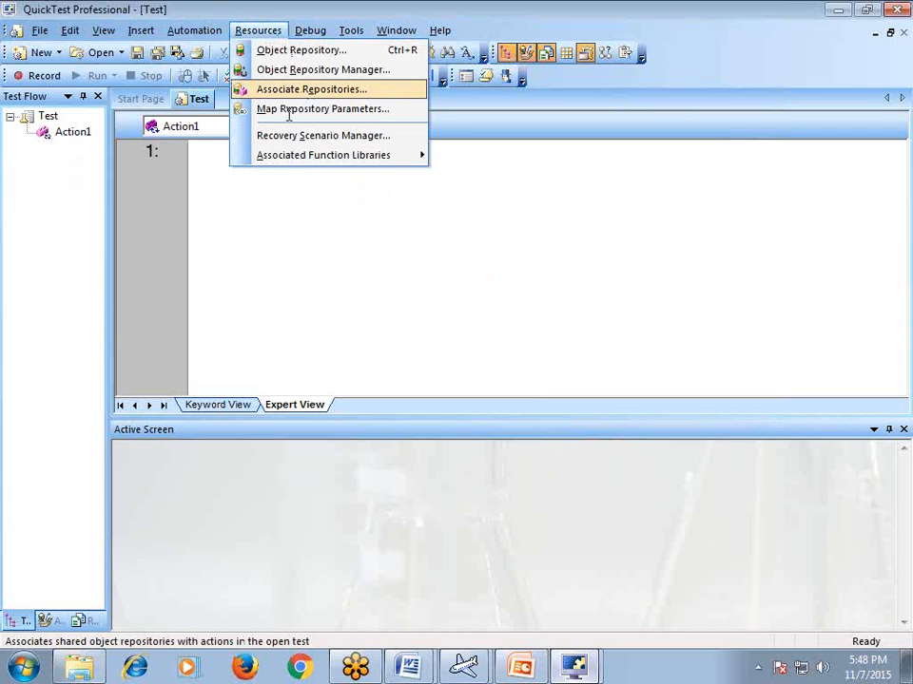
{"action": "left_click", "coordinate": [255, 188]}
{"action": "left_click", "coordinate": [259, 35]}
{"action": "left_click", "coordinate": [293, 51]}
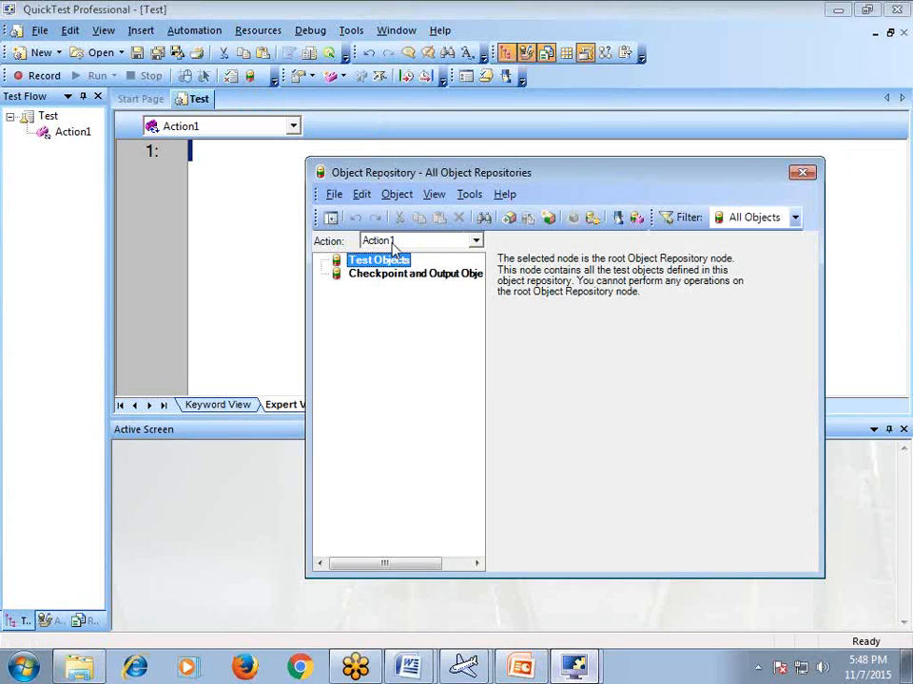
{"action": "left_click", "coordinate": [469, 194]}
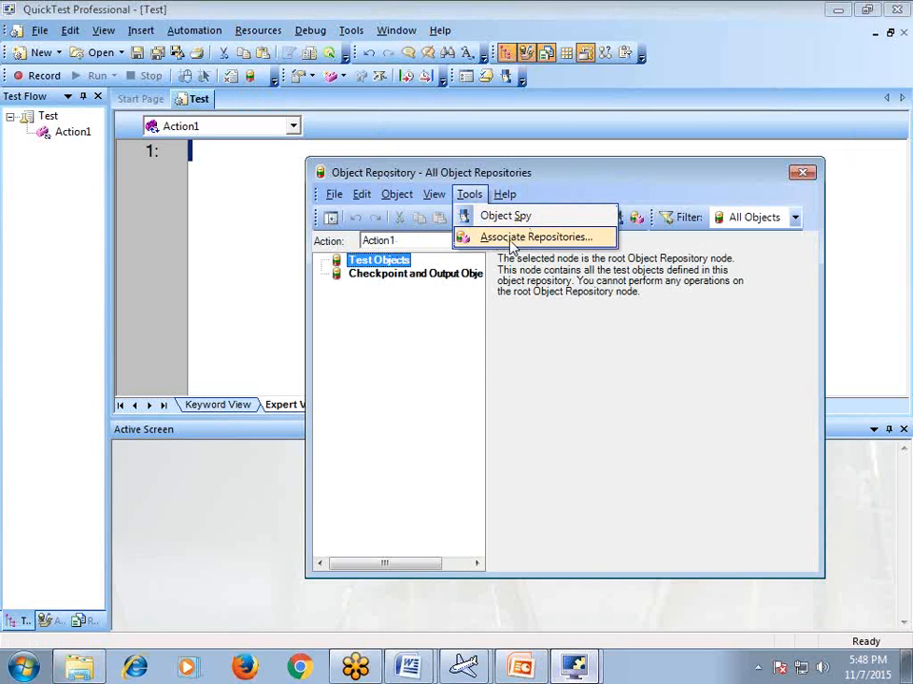
{"action": "mouse_move", "coordinate": [436, 194]}
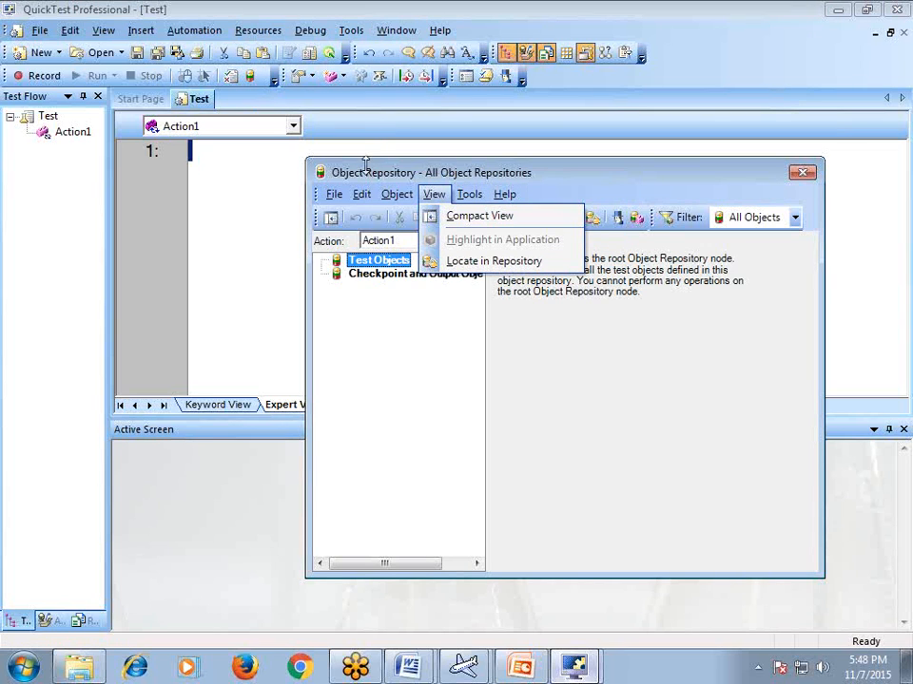
{"action": "mouse_move", "coordinate": [472, 196]}
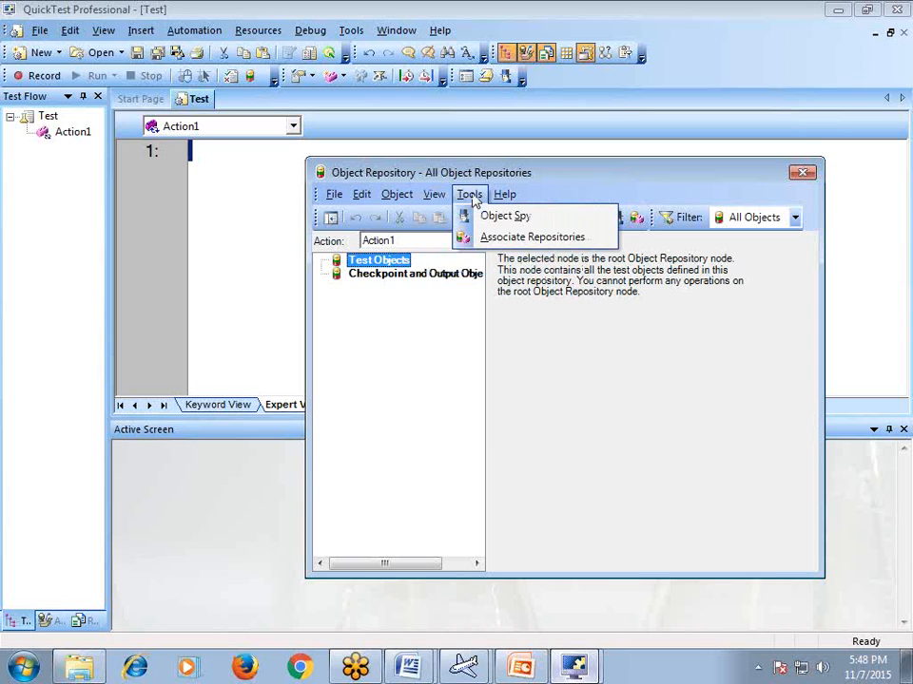
{"action": "left_click", "coordinate": [801, 175]}
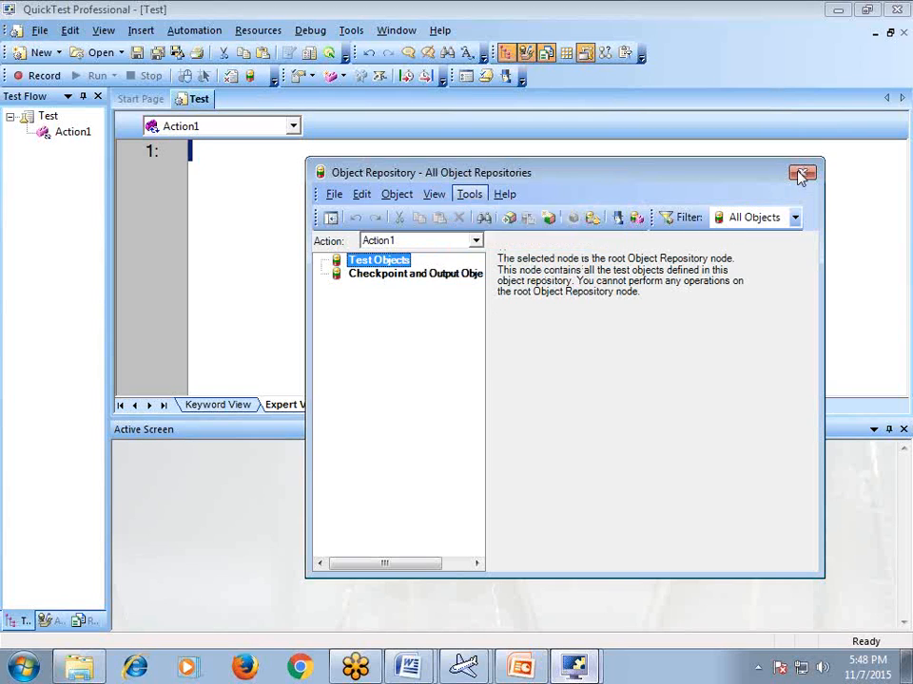
{"action": "left_click", "coordinate": [801, 175]}
Open Associate Repositories for the test and add Flight.tsr from D:\Training\UFT\Repositories.
{"action": "left_click", "coordinate": [249, 32]}
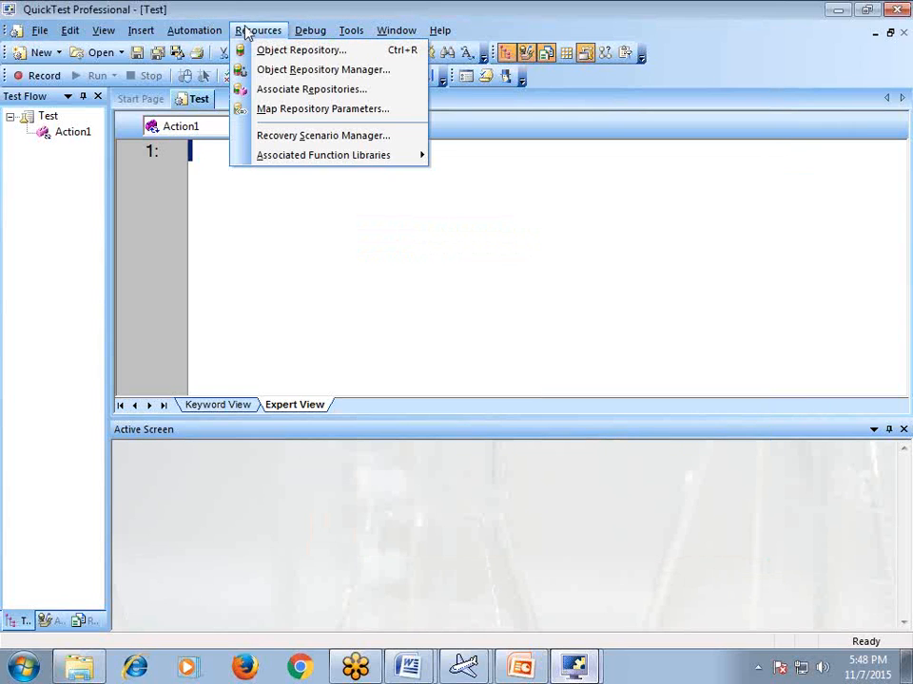
{"action": "left_click", "coordinate": [296, 89]}
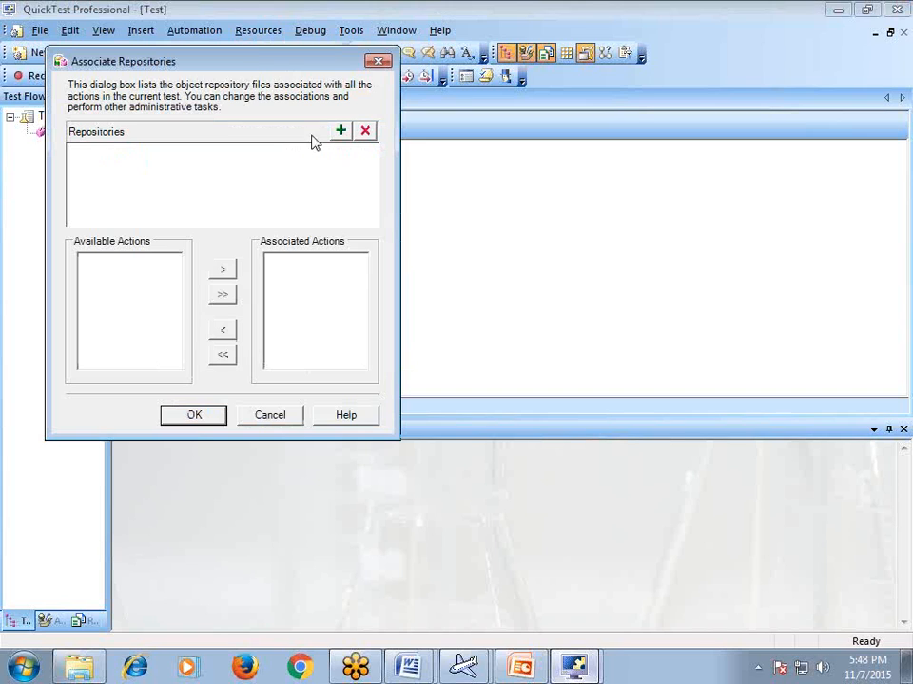
{"action": "left_click_drag", "start_coordinate": [257, 69], "coordinate": [576, 122]}
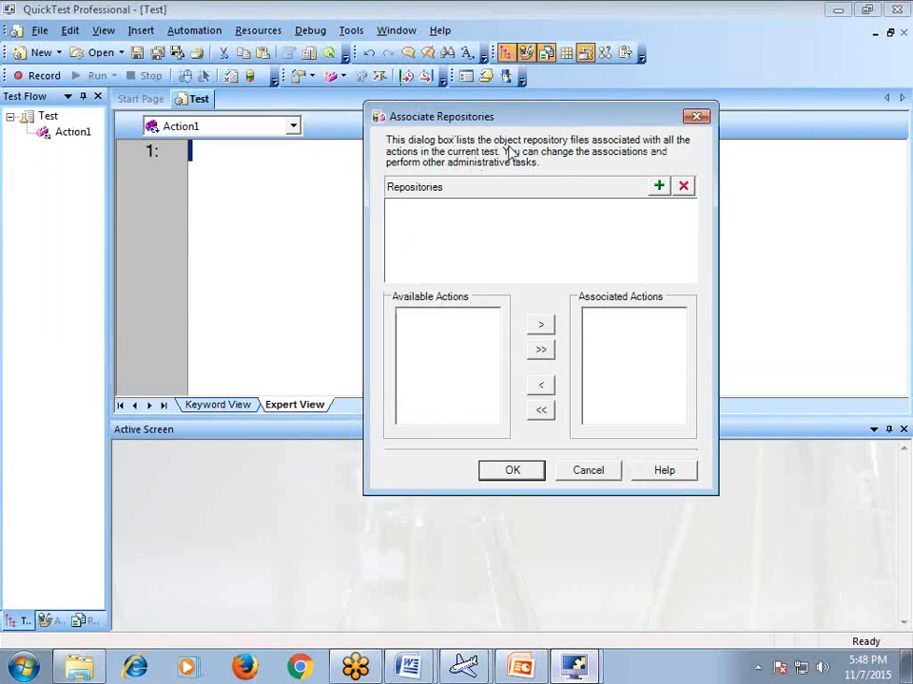
{"action": "left_click", "coordinate": [659, 187]}
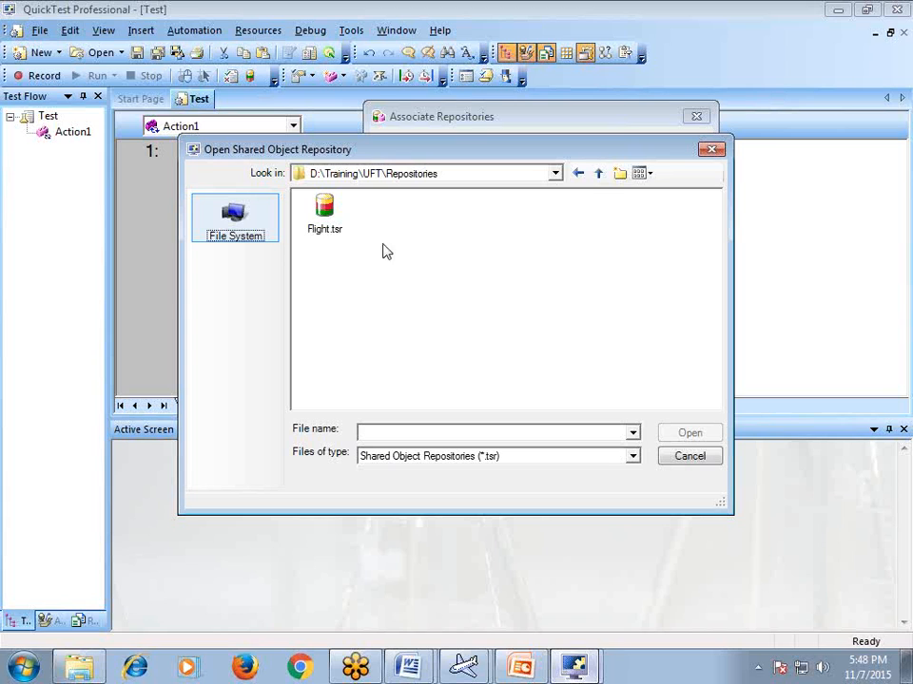
{"action": "left_click", "coordinate": [326, 228]}
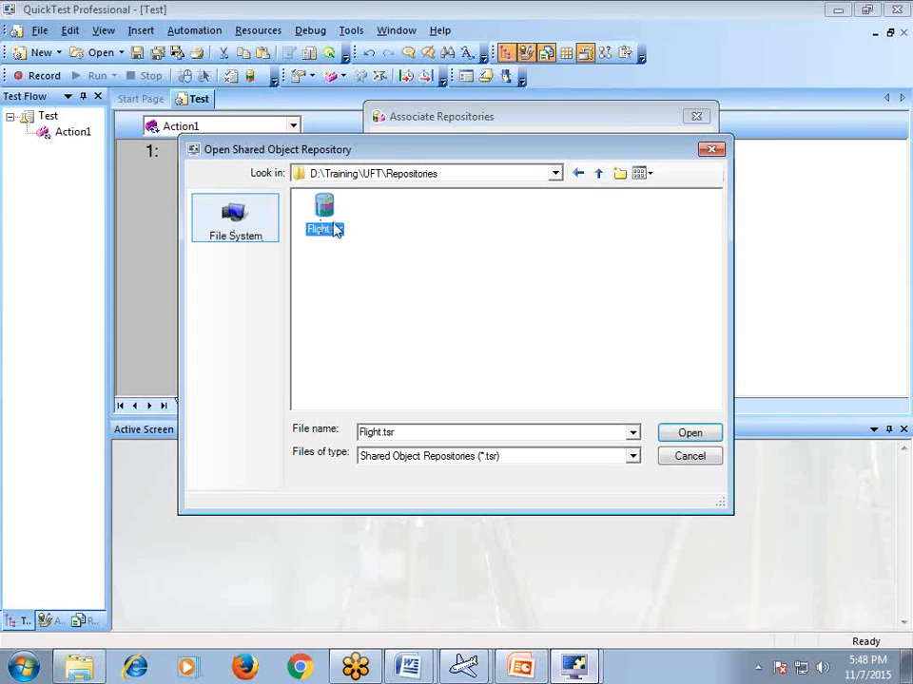
{"action": "left_click", "coordinate": [699, 433]}
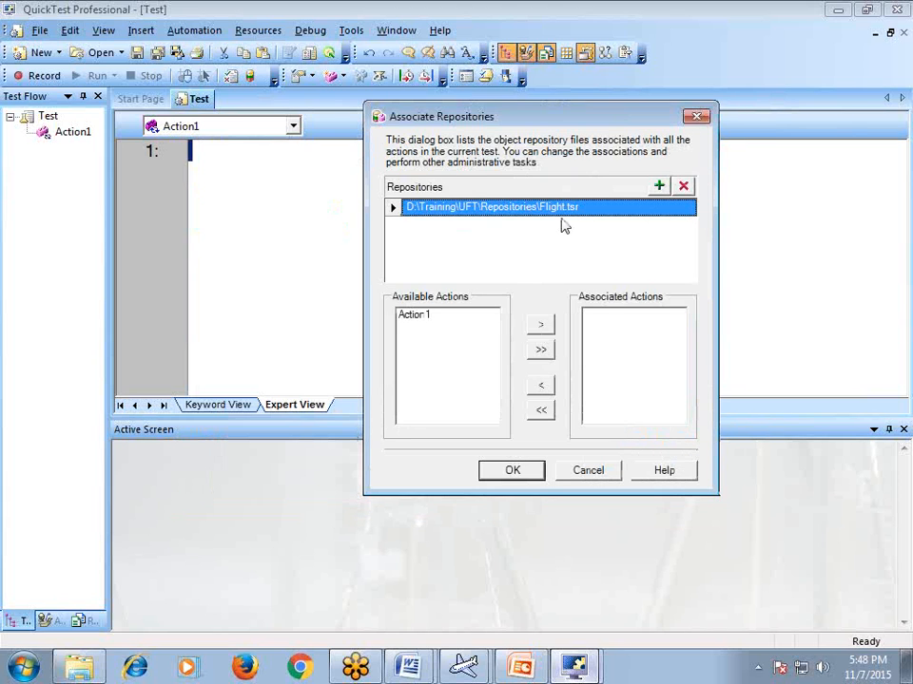
Associate the Flight.tsr repository with Action1 and apply the association.
{"action": "left_click", "coordinate": [433, 321]}
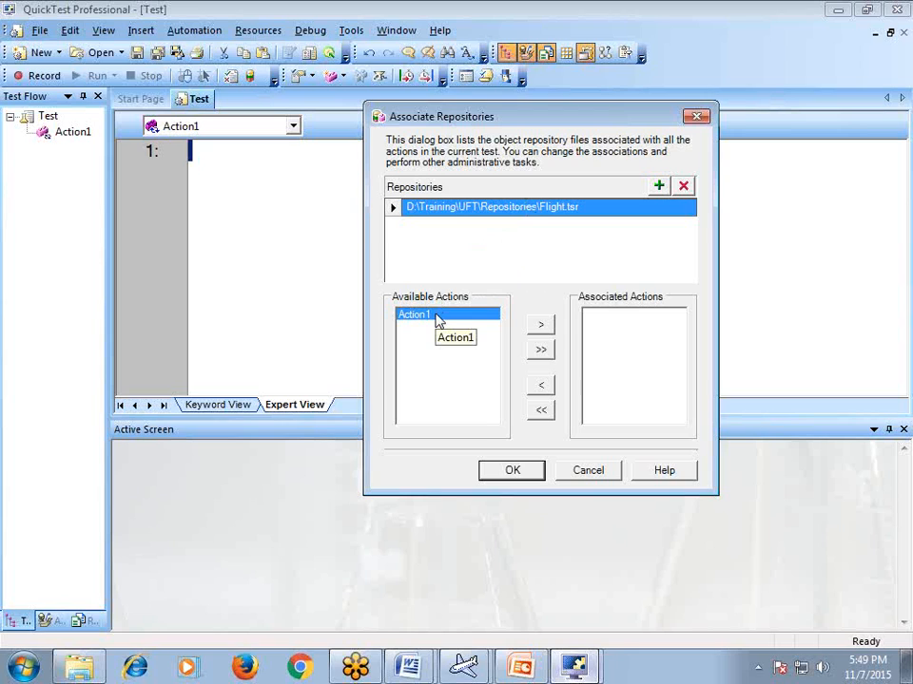
{"action": "left_click", "coordinate": [542, 327]}
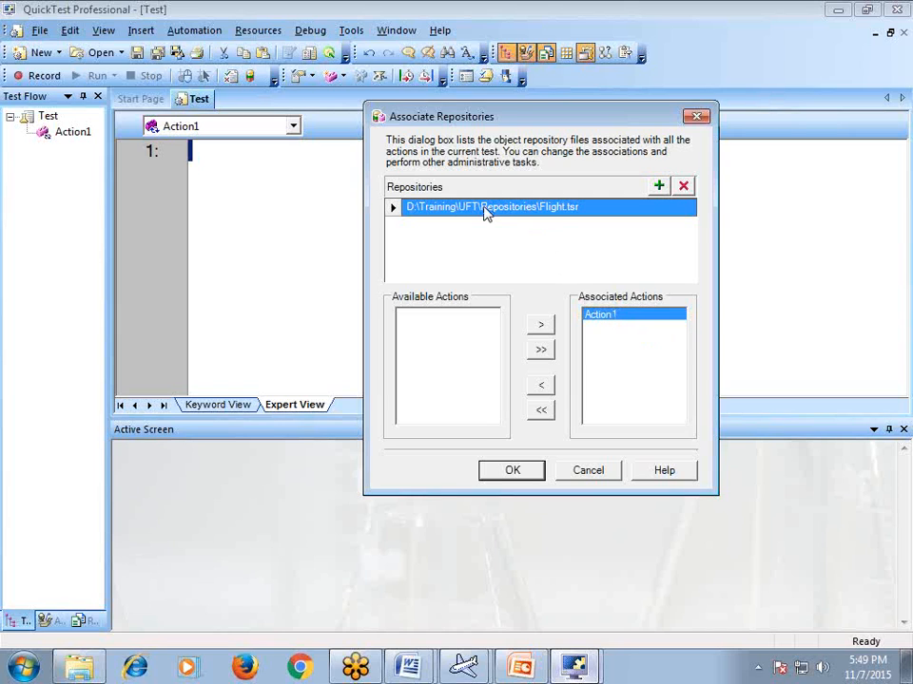
{"action": "left_click", "coordinate": [513, 472]}
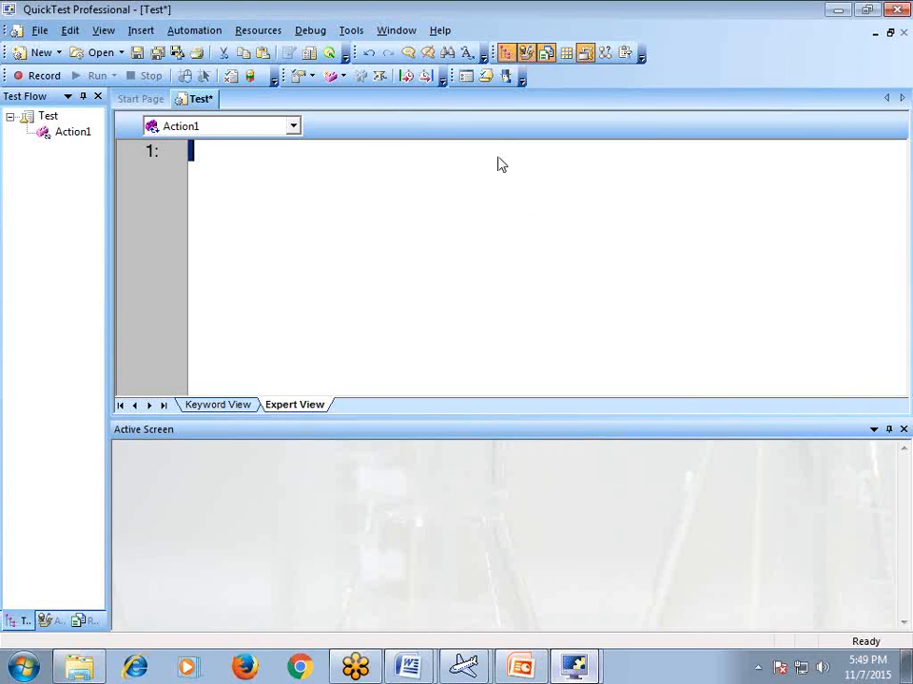
Open Action1's Object Repository and examine the properties and source repository of dlg_Login and its child objects.
{"action": "left_click", "coordinate": [286, 30]}
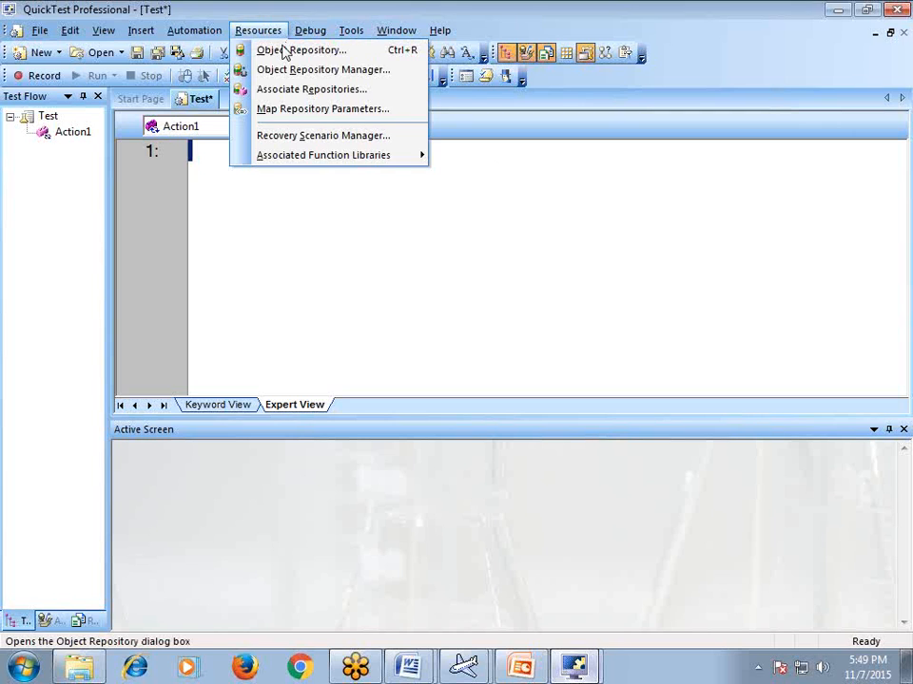
{"action": "left_click", "coordinate": [282, 50]}
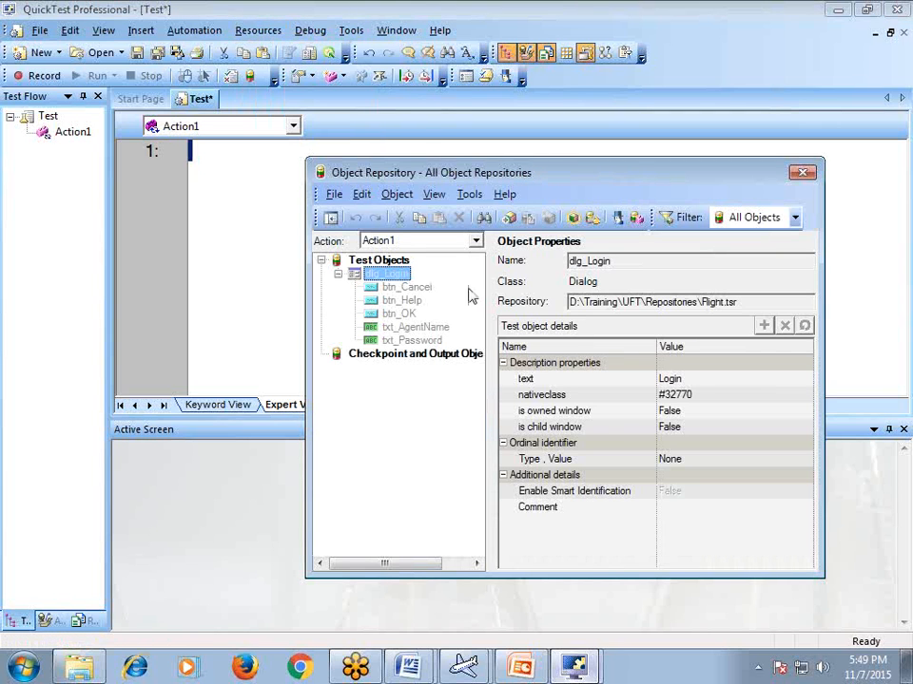
{"action": "key", "text": "Down"}
{"action": "key", "text": "Down"}
{"action": "key", "text": "Down"}
{"action": "key", "text": "Down"}
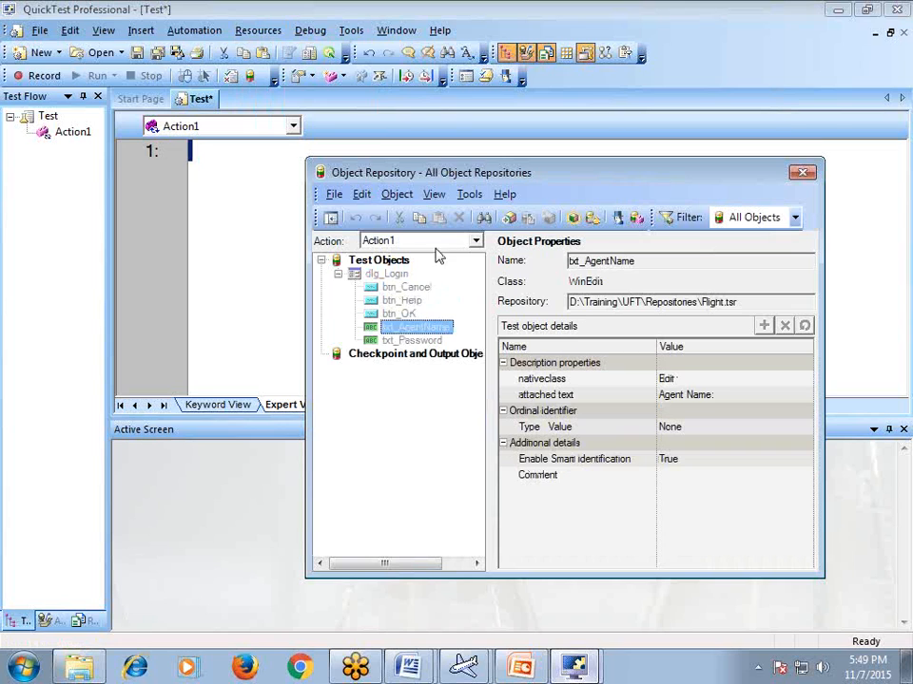
{"action": "left_click", "coordinate": [385, 286]}
{"action": "left_click", "coordinate": [386, 301]}
{"action": "left_click", "coordinate": [400, 325]}
{"action": "left_click", "coordinate": [399, 301]}
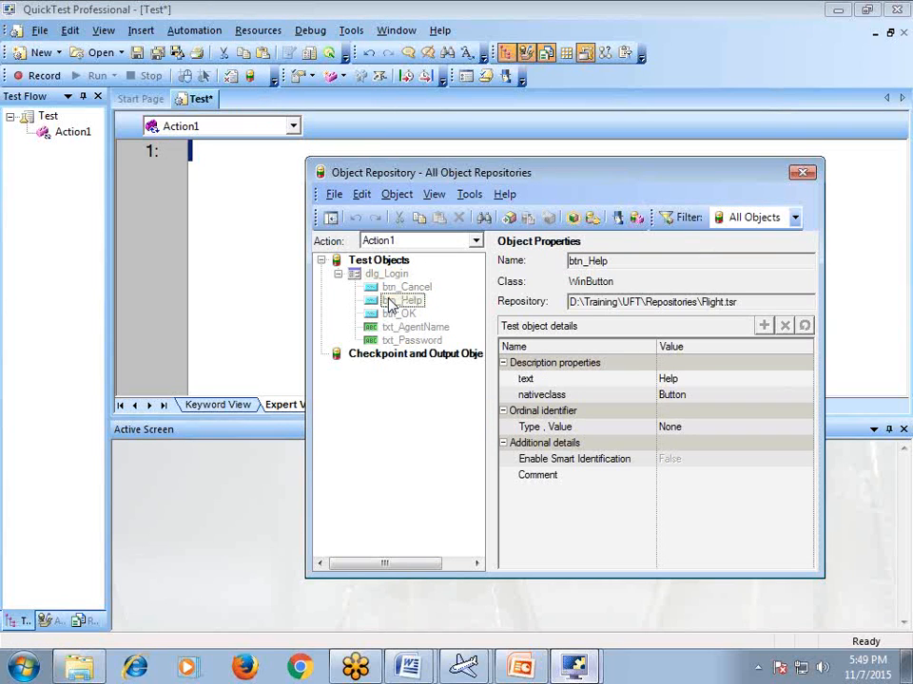
{"action": "key", "text": "Up"}
{"action": "key", "text": "Up"}
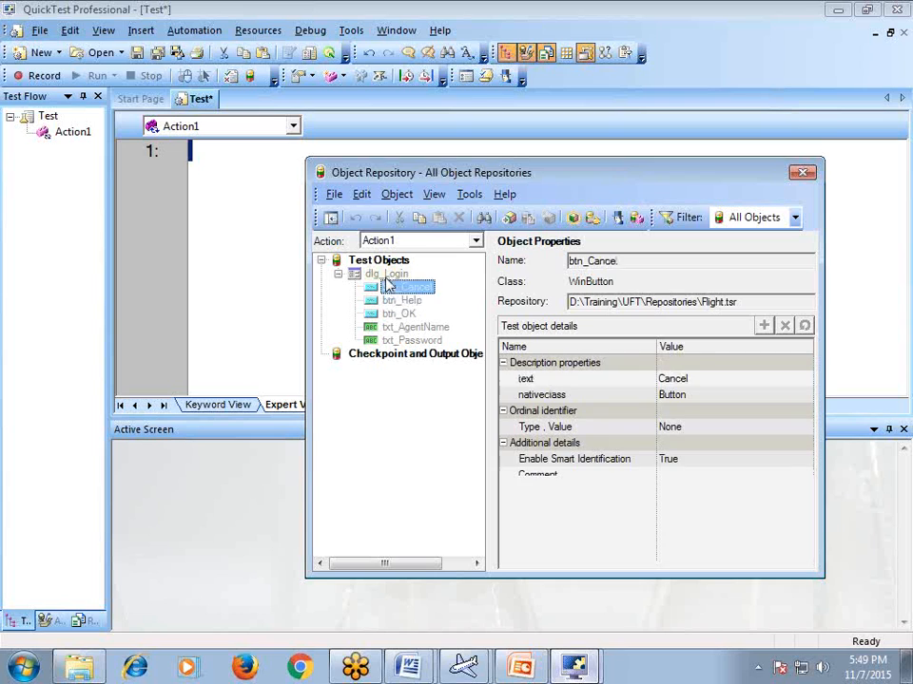
{"action": "key", "text": "Down"}
{"action": "key", "text": "Down"}
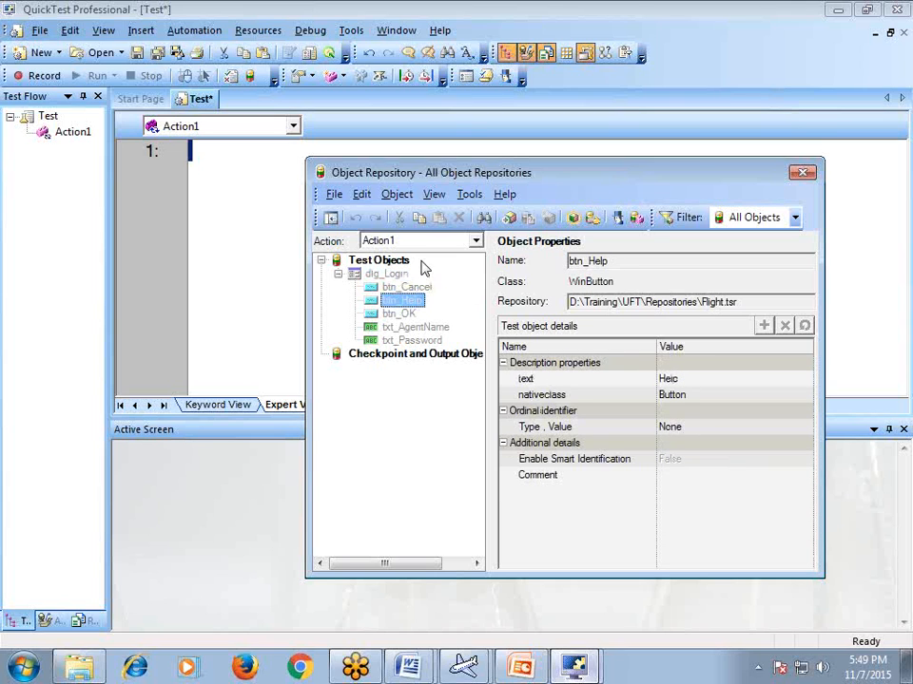
{"action": "left_click", "coordinate": [394, 276]}
{"action": "left_click", "coordinate": [398, 313]}
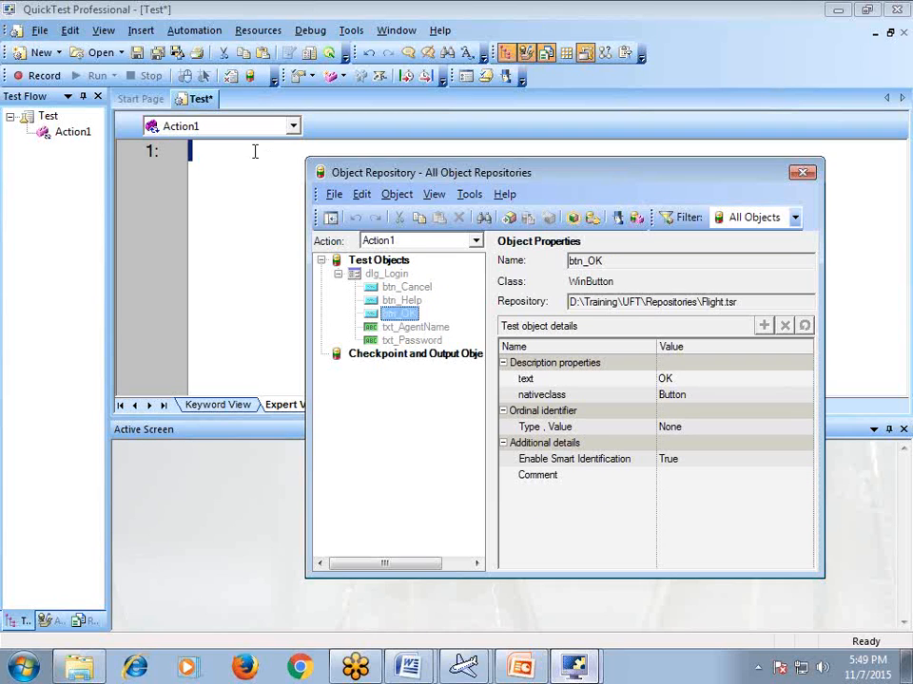
{"action": "left_click", "coordinate": [420, 314]}
{"action": "key", "text": "Up"}
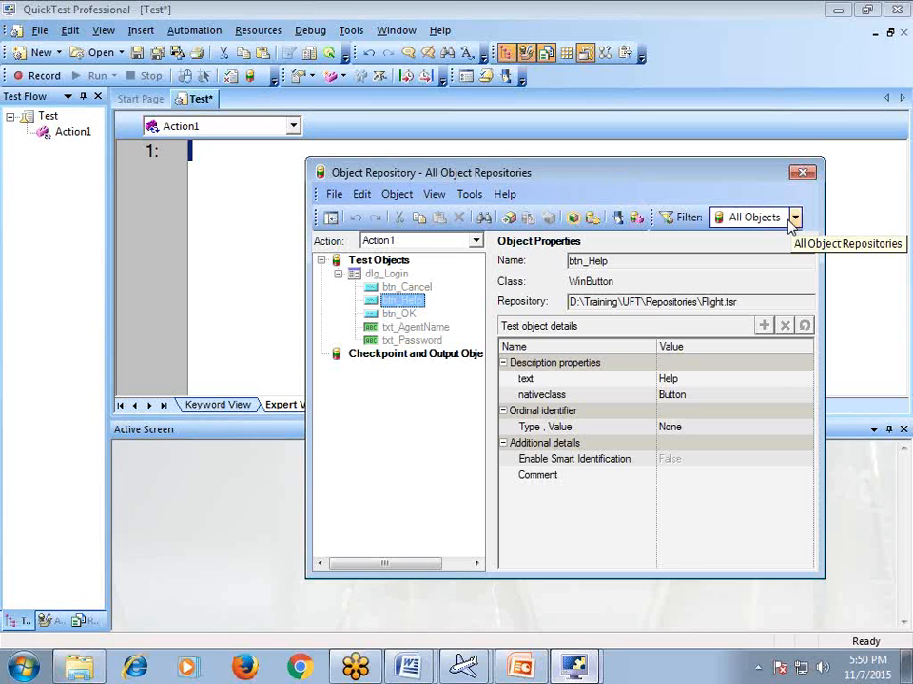
Filter the repository view by Local Objects, switch the filter to Flight.tsr, and inspect the btn_Help and btn_Cancel objects.
{"action": "left_click", "coordinate": [794, 218]}
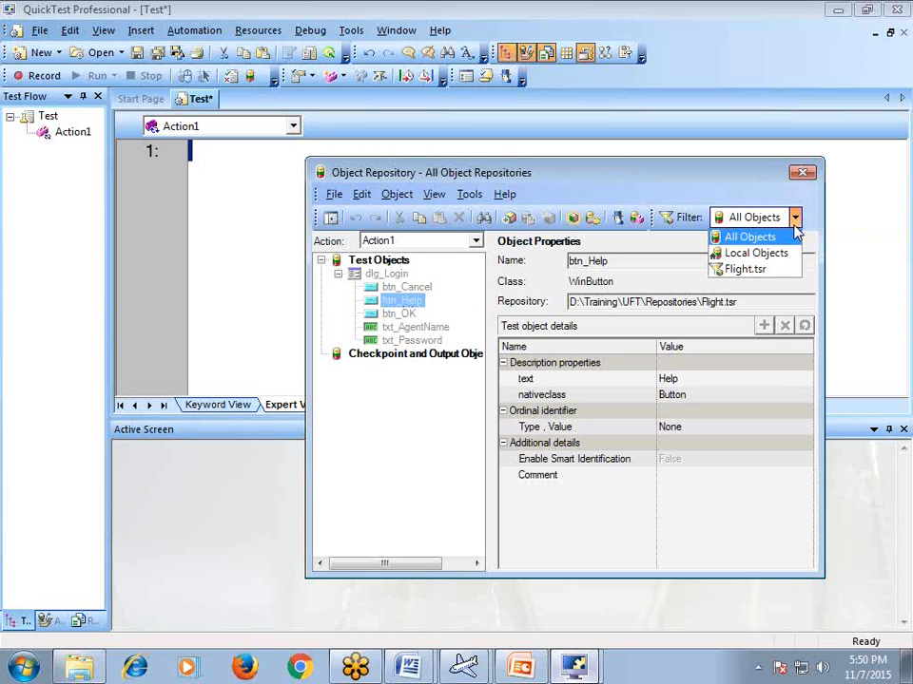
{"action": "left_click", "coordinate": [764, 252]}
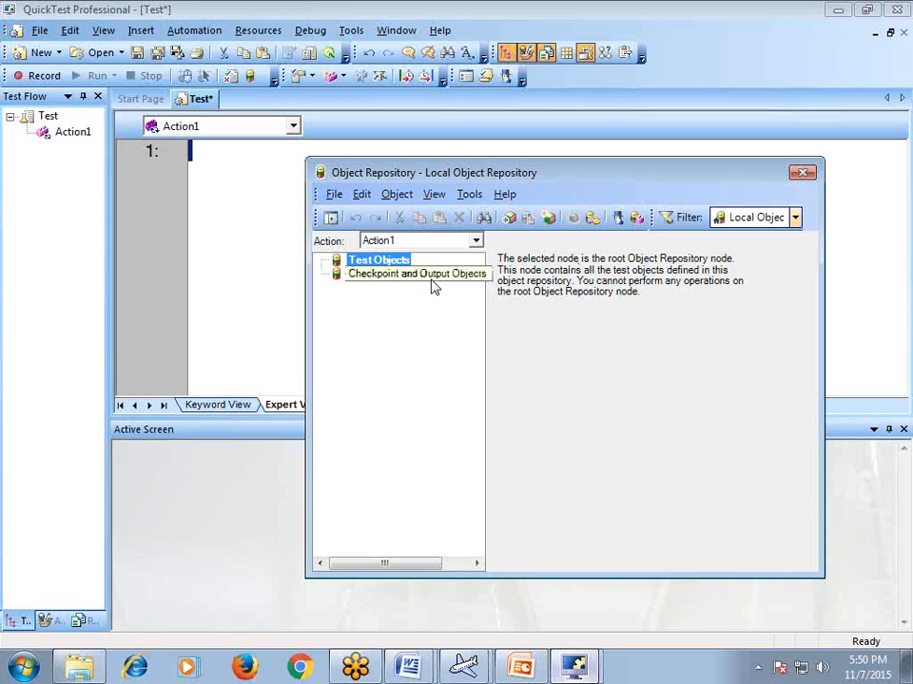
{"action": "left_click", "coordinate": [795, 217]}
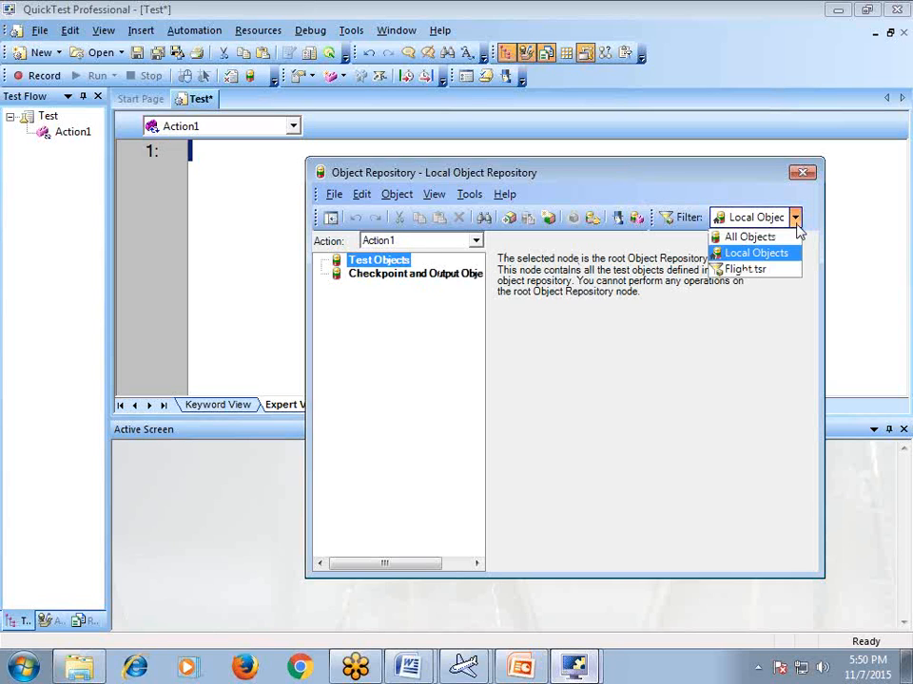
{"action": "left_click", "coordinate": [773, 271]}
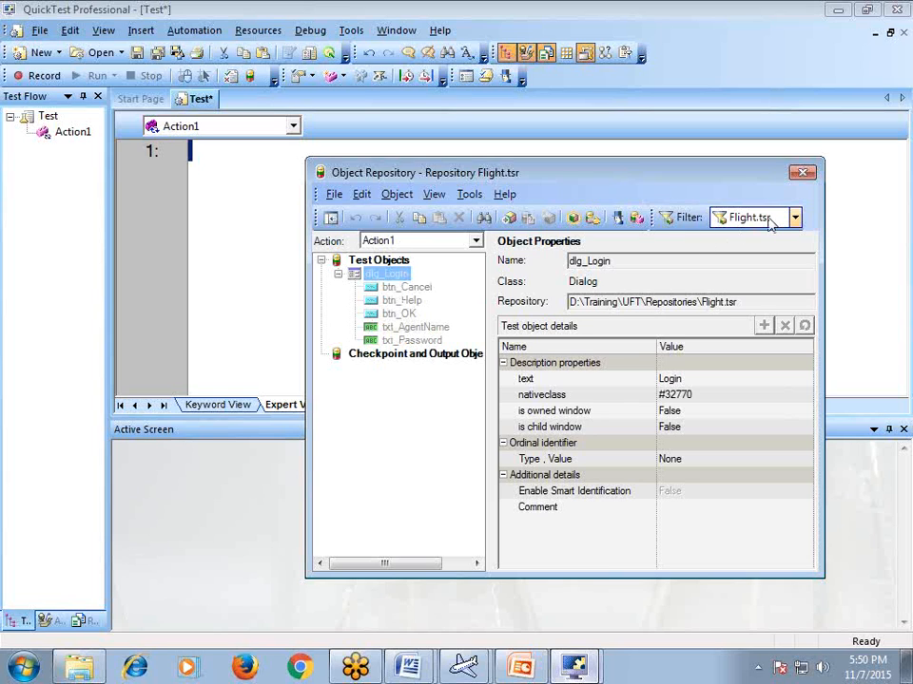
{"action": "left_click", "coordinate": [402, 300]}
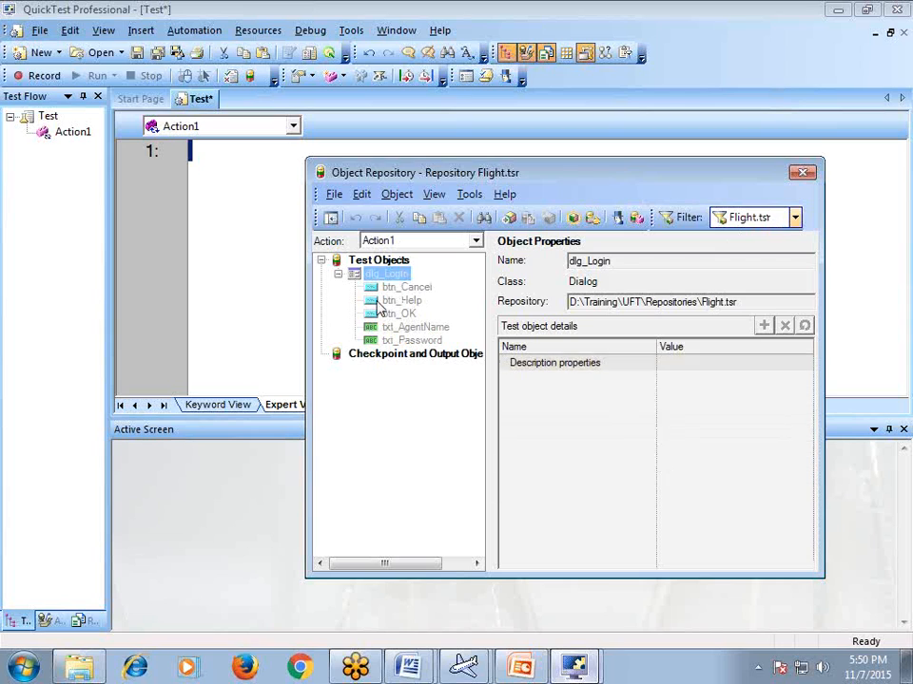
{"action": "left_click", "coordinate": [403, 287]}
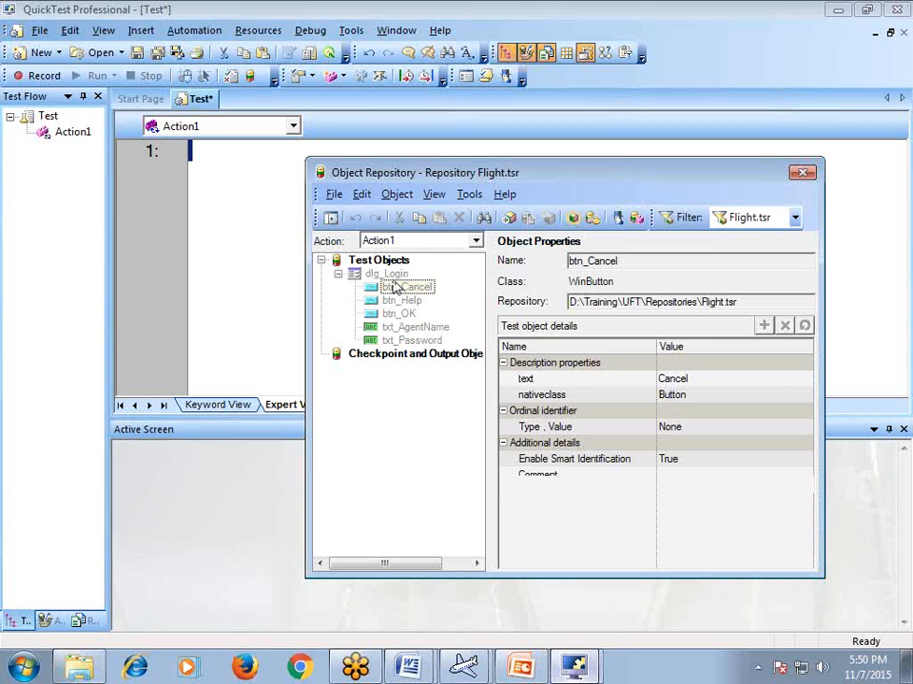
Inspect the properties of btn_OK, btn_Cancel, txt_AgentName and btn_Help in Action1's Object Repository.
{"action": "left_click", "coordinate": [400, 315]}
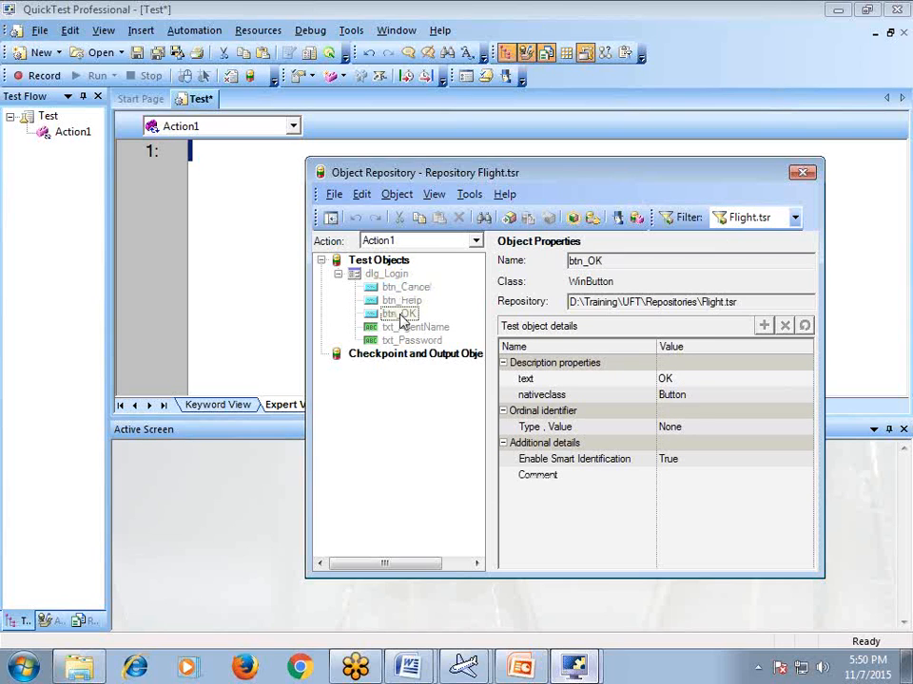
{"action": "left_click", "coordinate": [394, 287]}
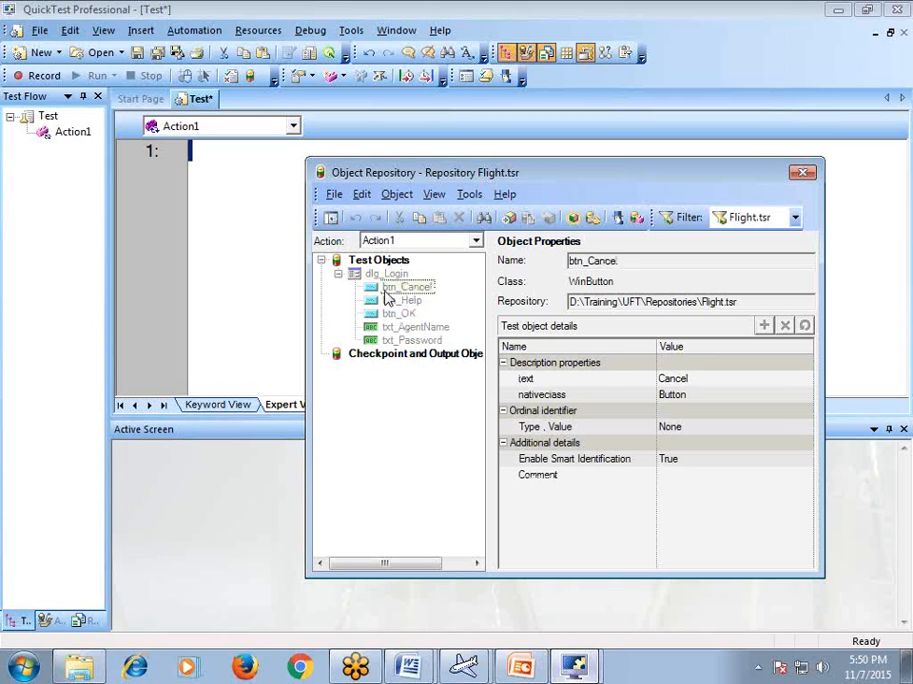
{"action": "left_click", "coordinate": [394, 315]}
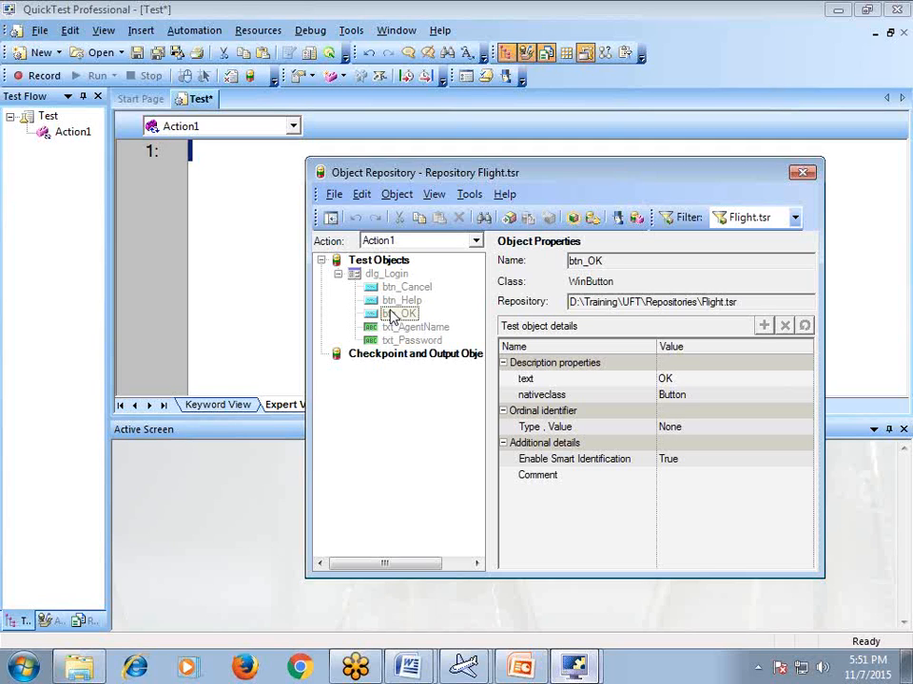
{"action": "left_click", "coordinate": [409, 328]}
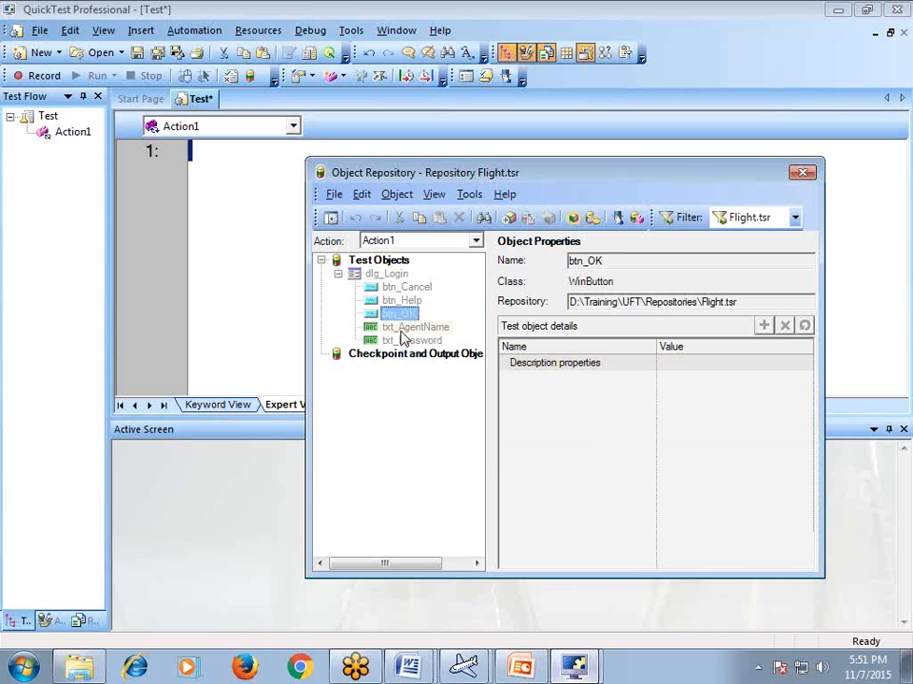
{"action": "left_click", "coordinate": [405, 300]}
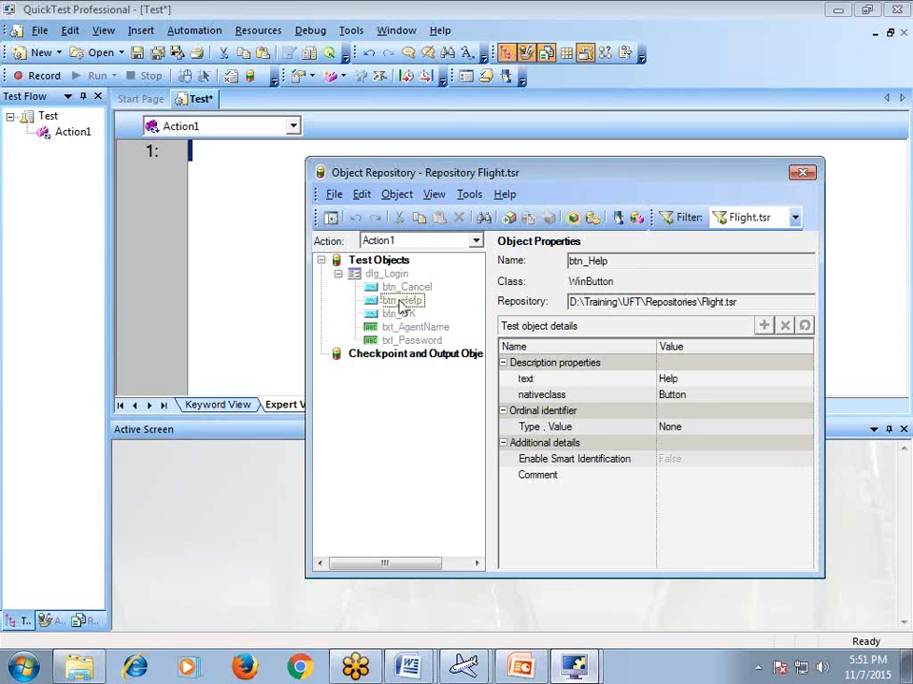
Open Flight.tsr in Object Repository Manager and delete the btn_Help object from dlg_Login.
{"action": "left_click", "coordinate": [257, 30]}
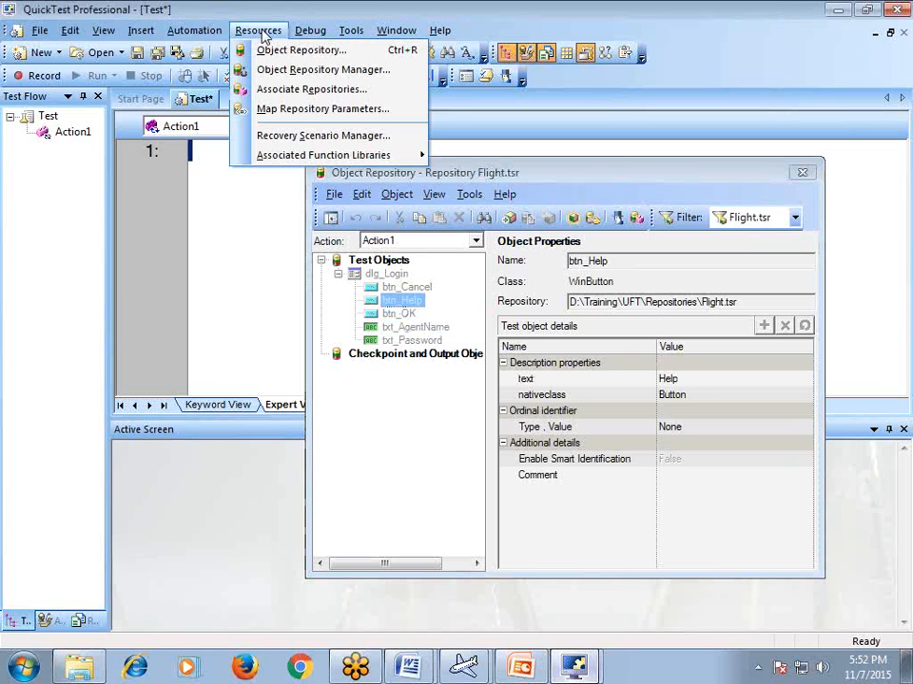
{"action": "left_click", "coordinate": [279, 77]}
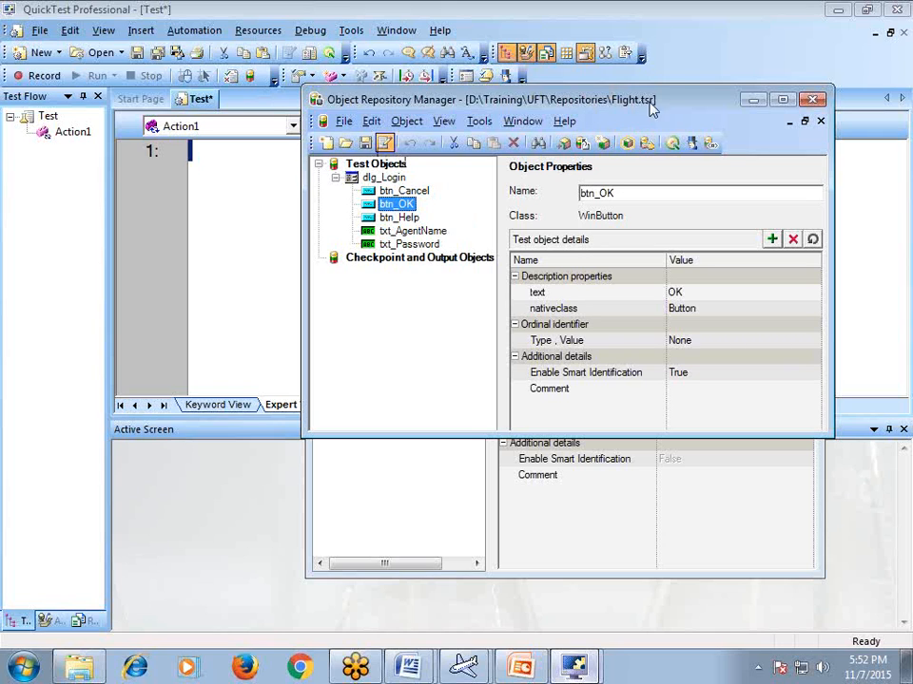
{"action": "left_click", "coordinate": [413, 219]}
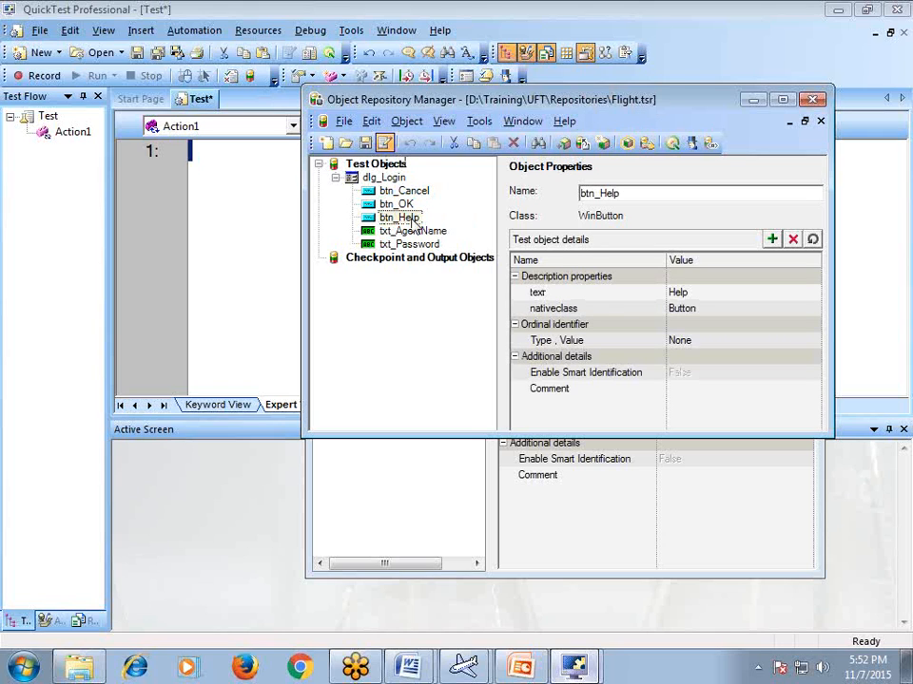
{"action": "left_click", "coordinate": [514, 143]}
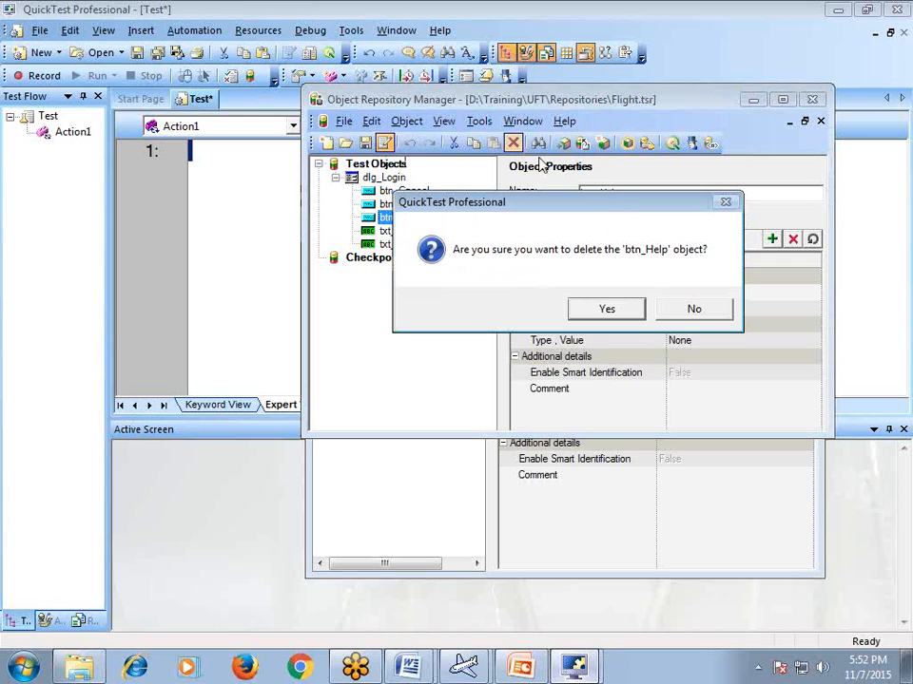
{"action": "left_click", "coordinate": [606, 309]}
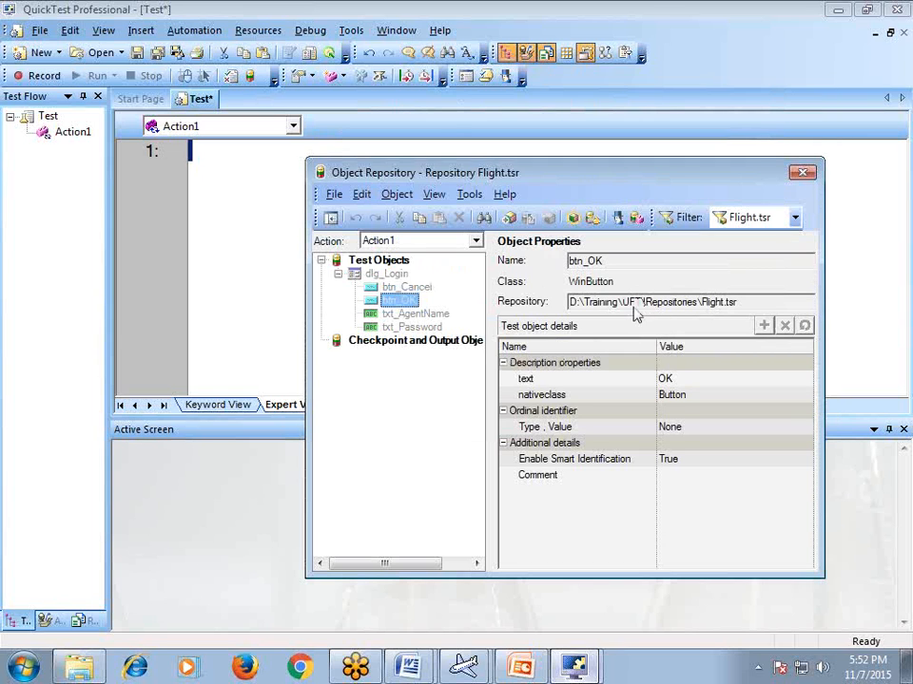
Return to Object Repository Manager, save the Flight.tsr repository, and minimize the manager window.
{"action": "right_click", "coordinate": [576, 664]}
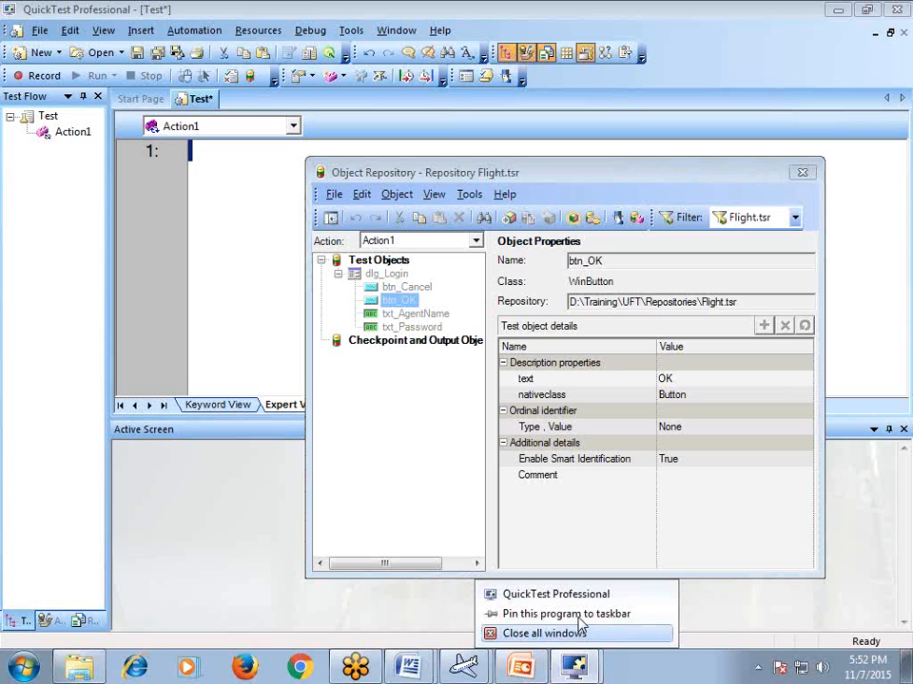
{"action": "left_click", "coordinate": [536, 515]}
{"action": "mouse_move", "coordinate": [576, 656]}
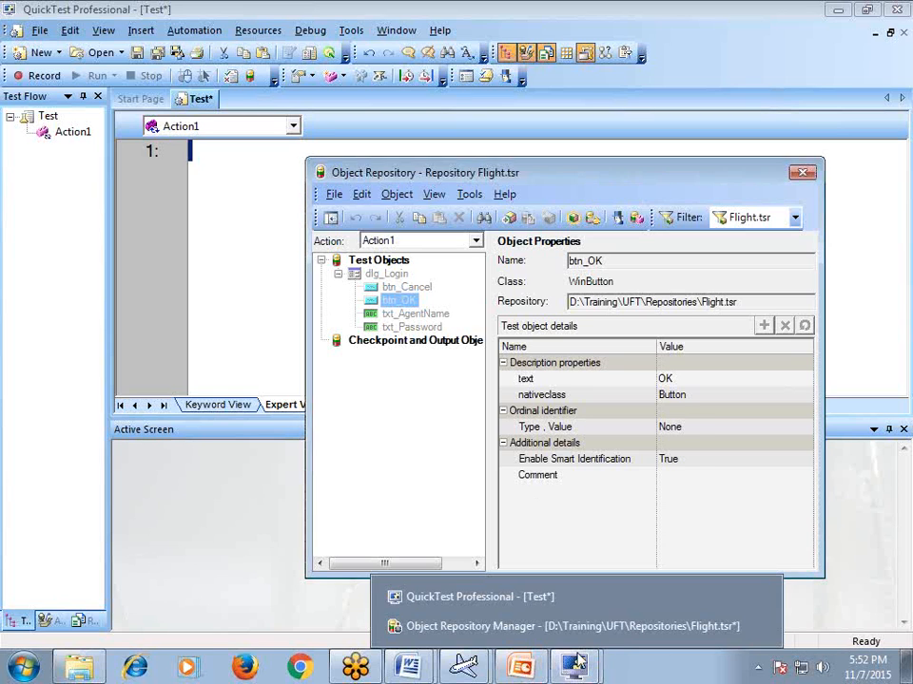
{"action": "left_click", "coordinate": [575, 629]}
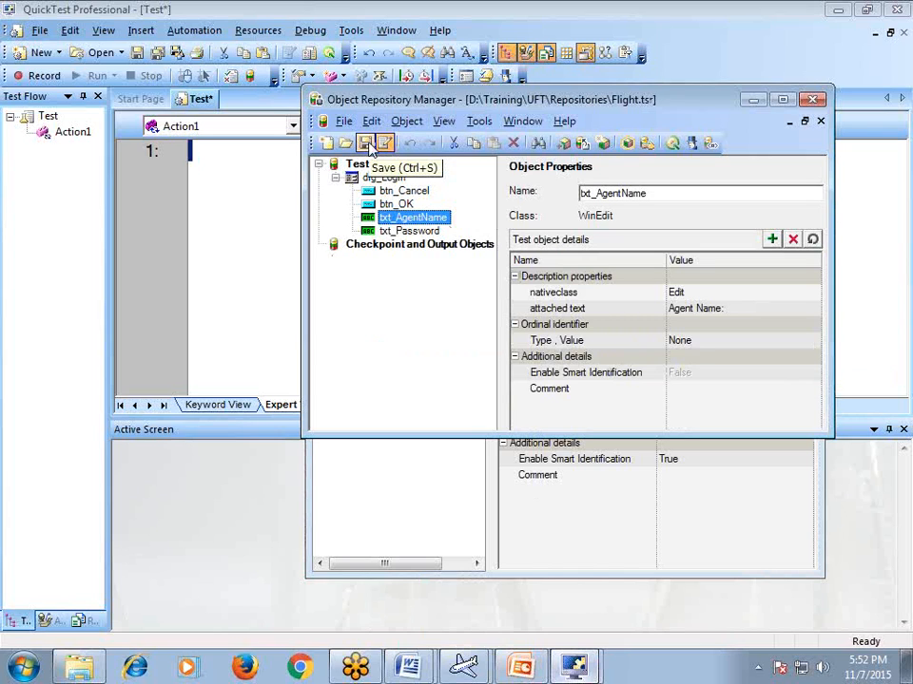
{"action": "left_click", "coordinate": [367, 144]}
{"action": "left_click", "coordinate": [748, 101]}
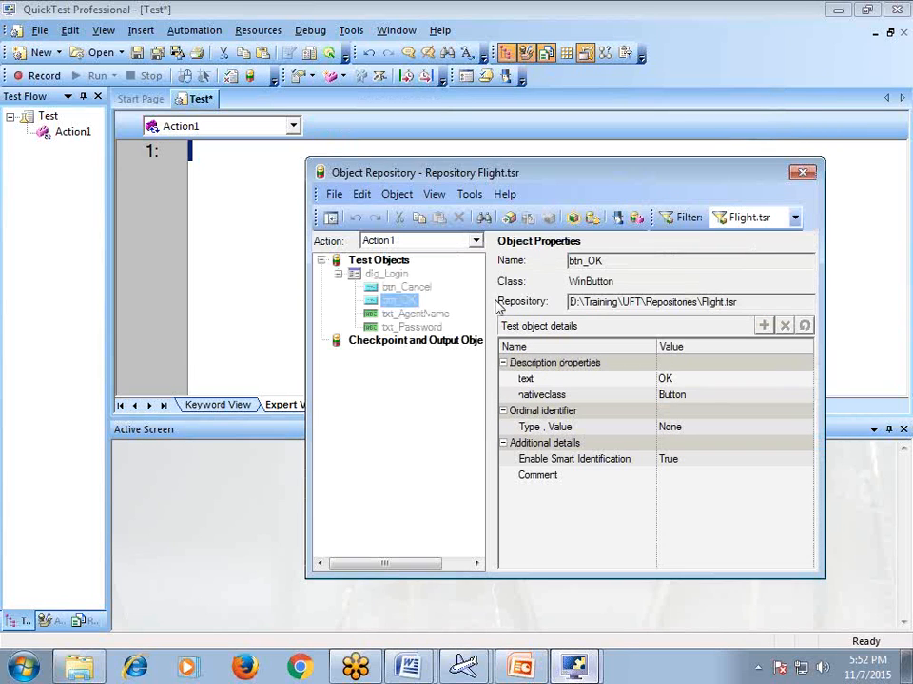
Compare the dlg_Login child objects in Action1's Object Repository with those of Flight.tsr in Object Repository Manager.
{"action": "left_click", "coordinate": [409, 315]}
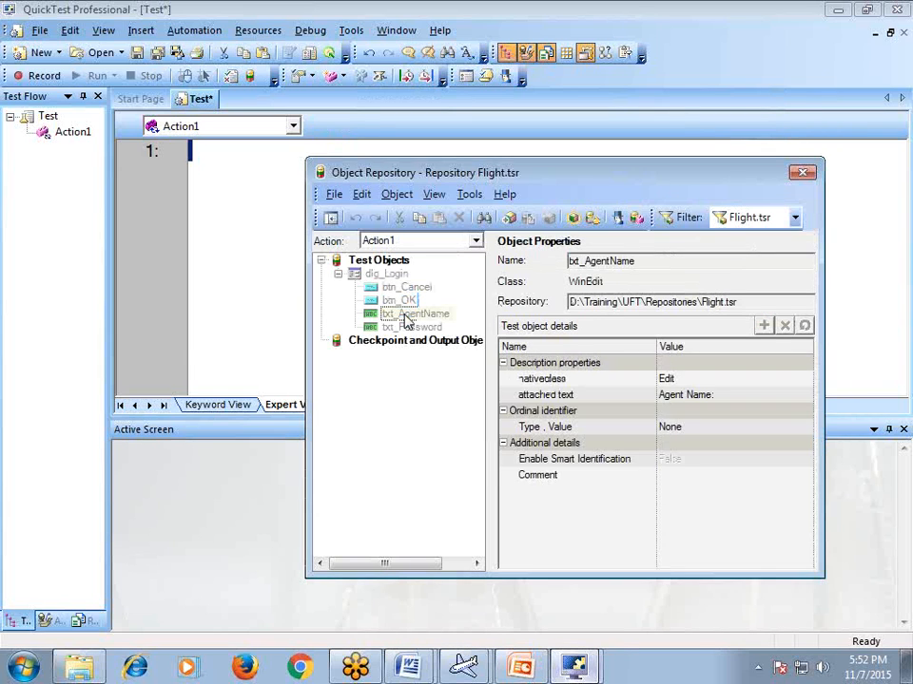
{"action": "left_click", "coordinate": [407, 287]}
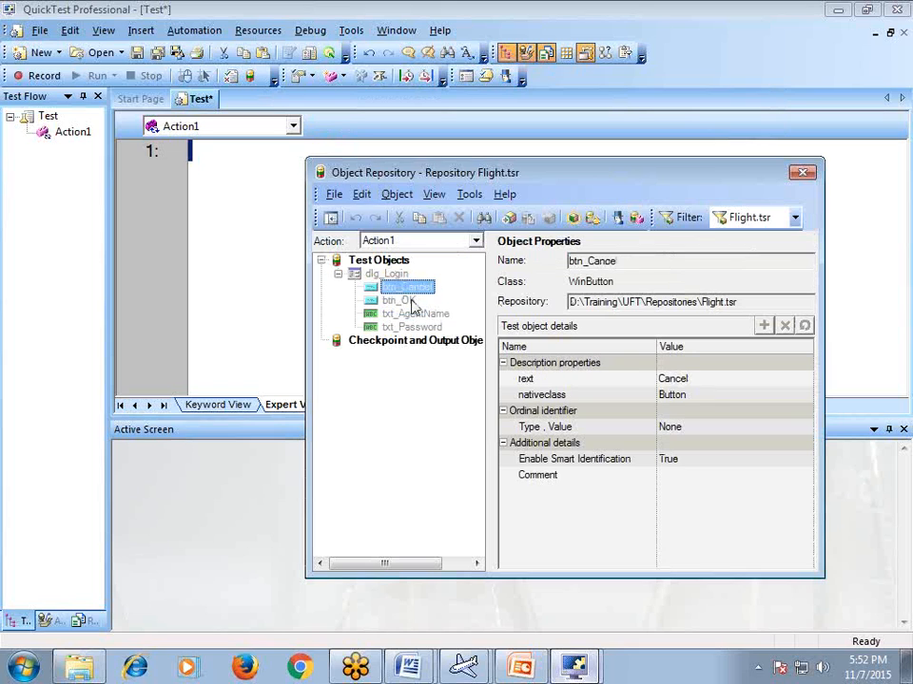
{"action": "left_click", "coordinate": [411, 301]}
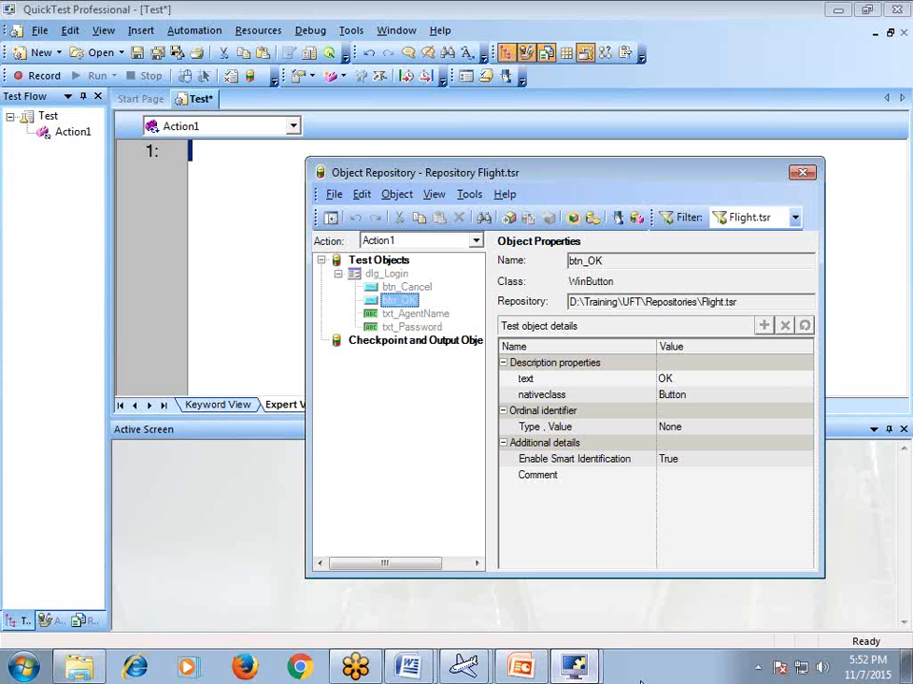
{"action": "left_click", "coordinate": [578, 664]}
{"action": "left_click", "coordinate": [585, 630]}
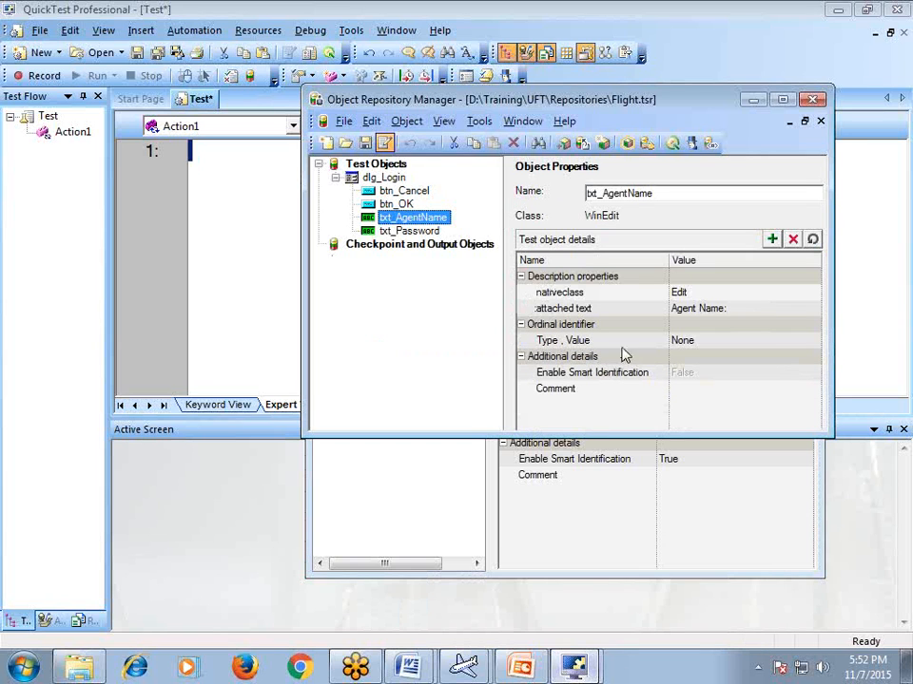
{"action": "left_click", "coordinate": [751, 100]}
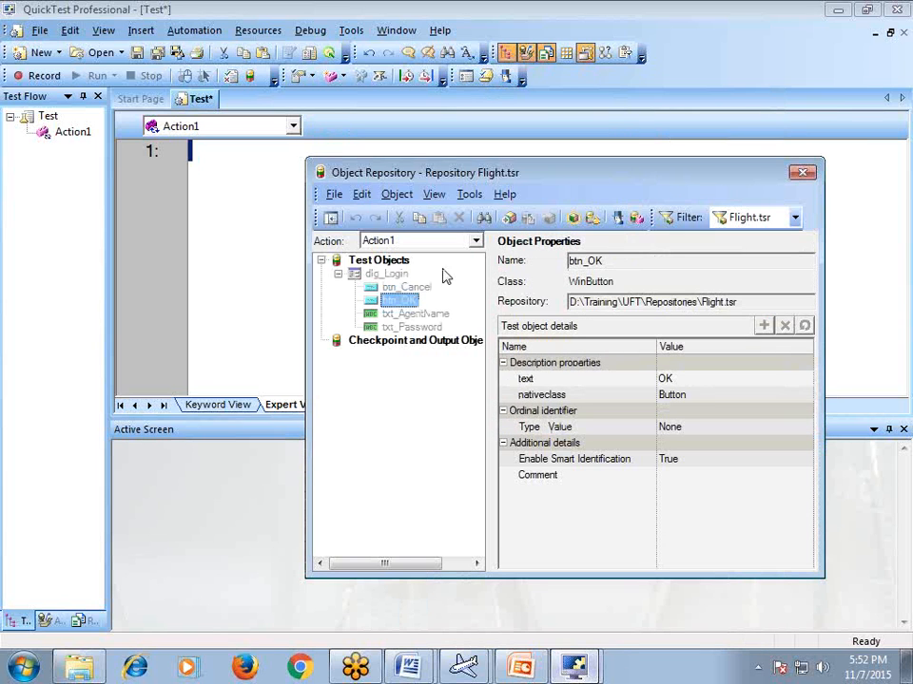
Examine the properties and source repository of dlg_Login and its remaining button and text field objects in Action1's Object Repository.
{"action": "left_click", "coordinate": [388, 314]}
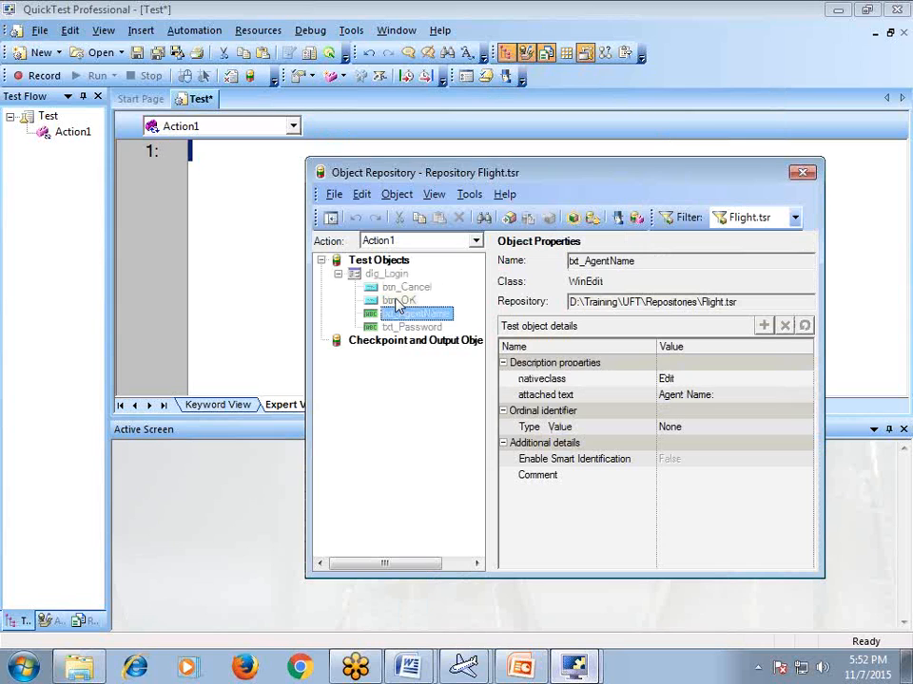
{"action": "left_click", "coordinate": [397, 300]}
{"action": "left_click", "coordinate": [396, 303]}
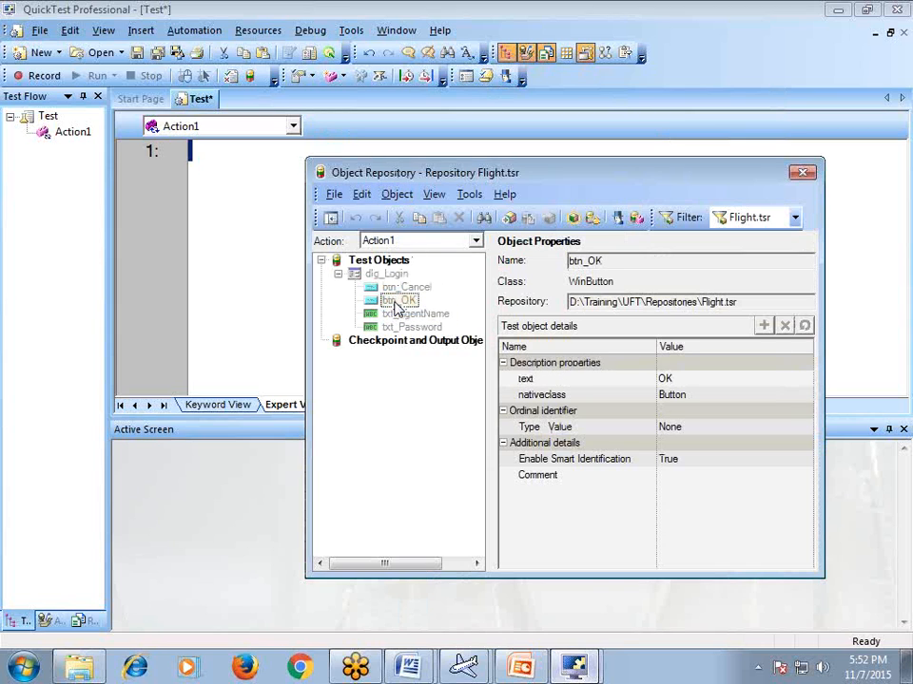
{"action": "left_click", "coordinate": [406, 287]}
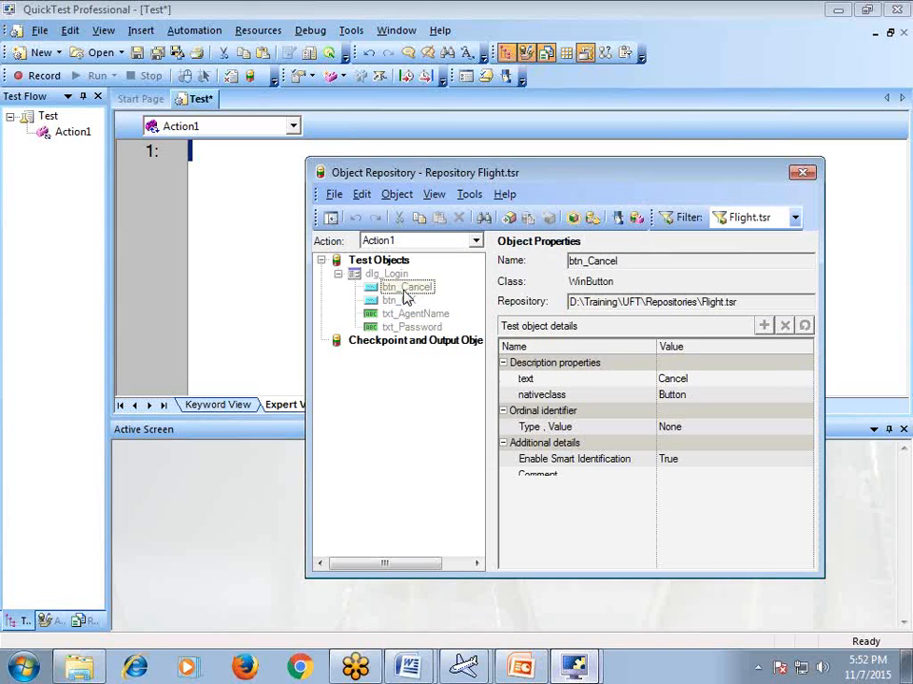
{"action": "left_click", "coordinate": [410, 313]}
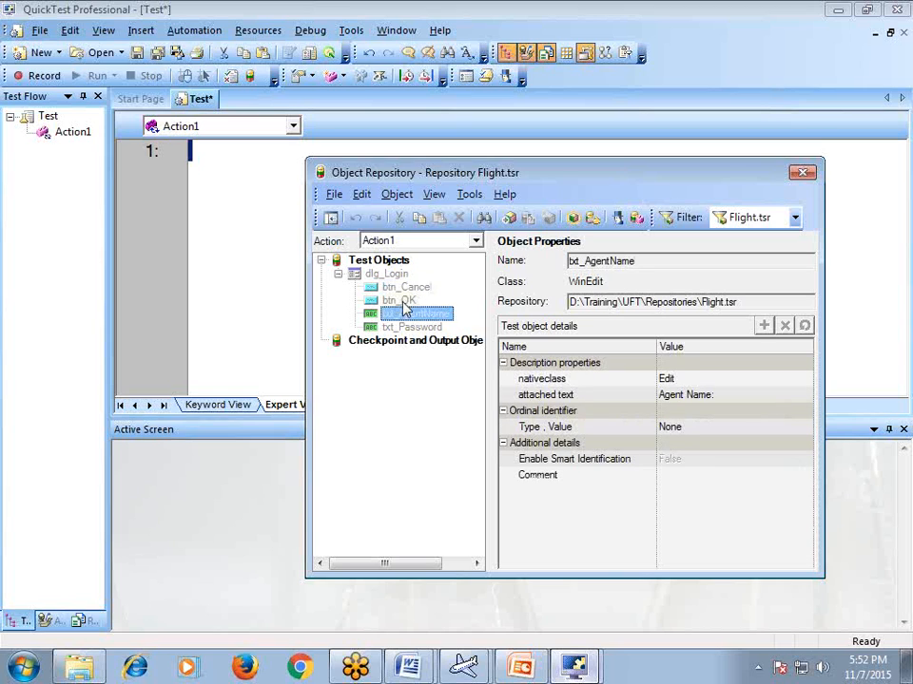
{"action": "left_click", "coordinate": [400, 300]}
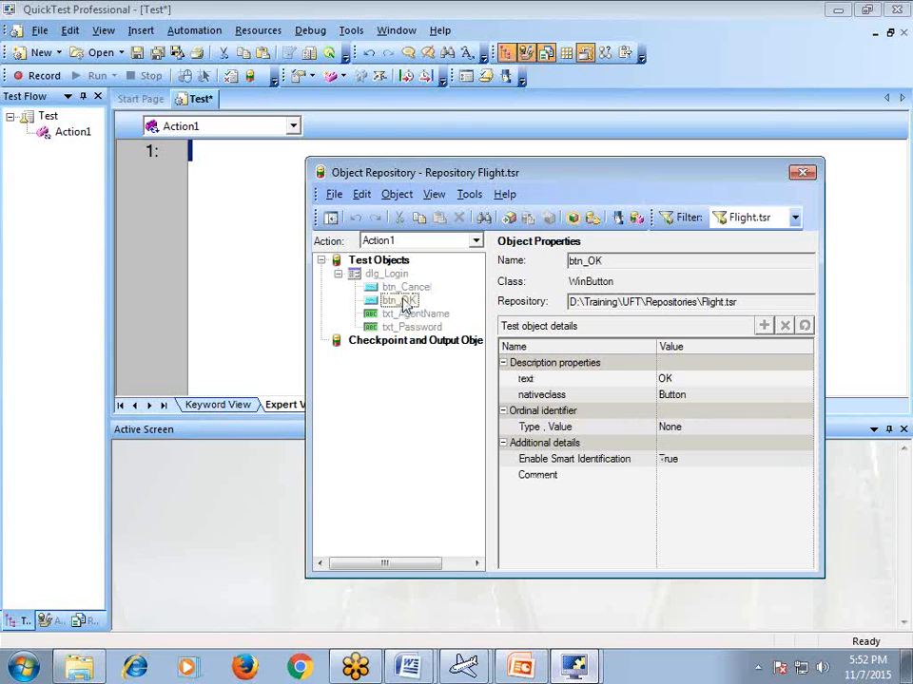
{"action": "left_click", "coordinate": [405, 302]}
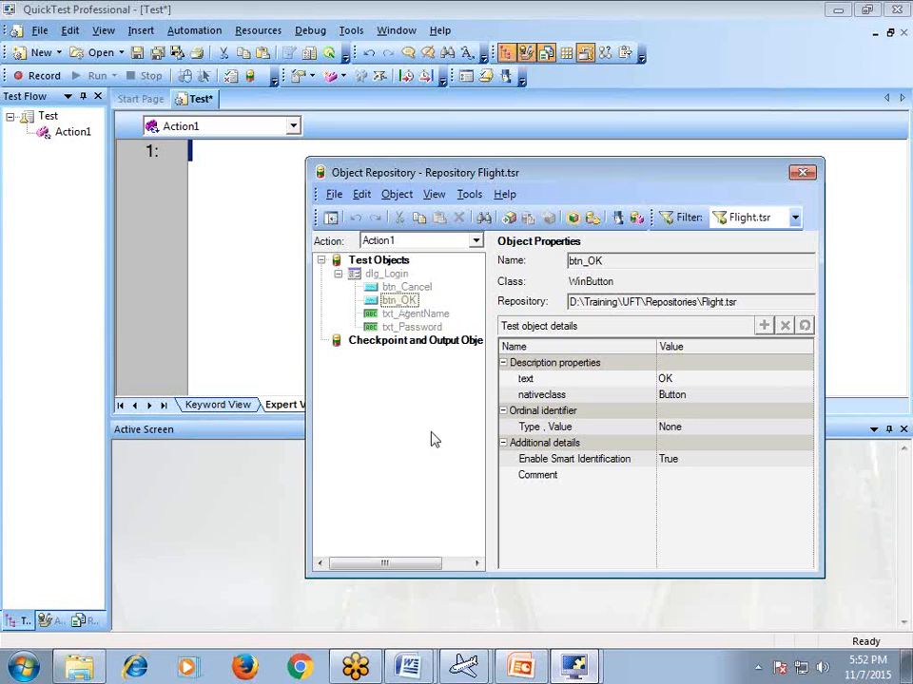
{"action": "left_click", "coordinate": [379, 672]}
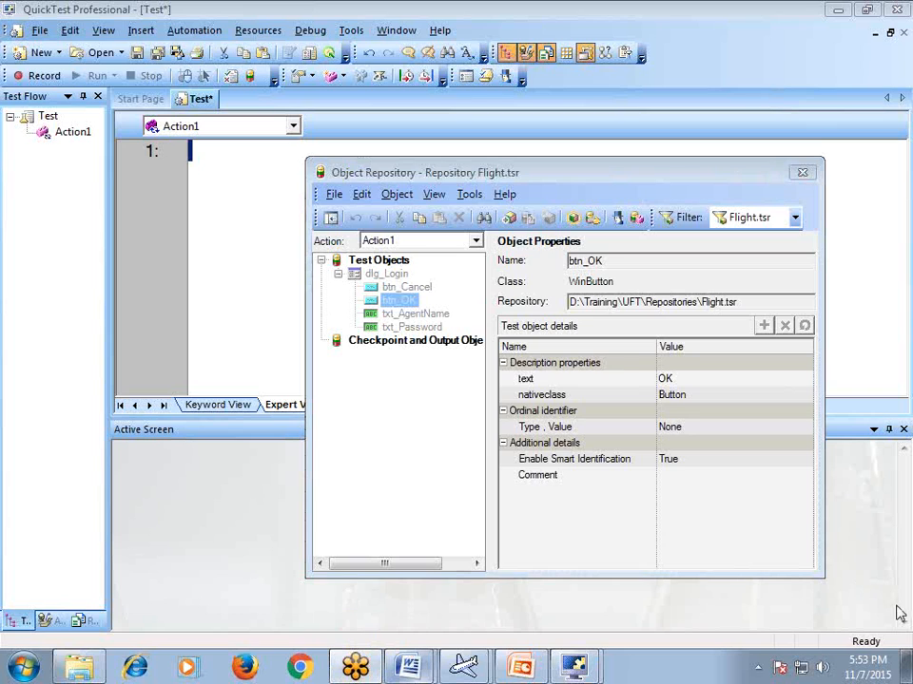
{"action": "left_click", "coordinate": [407, 329]}
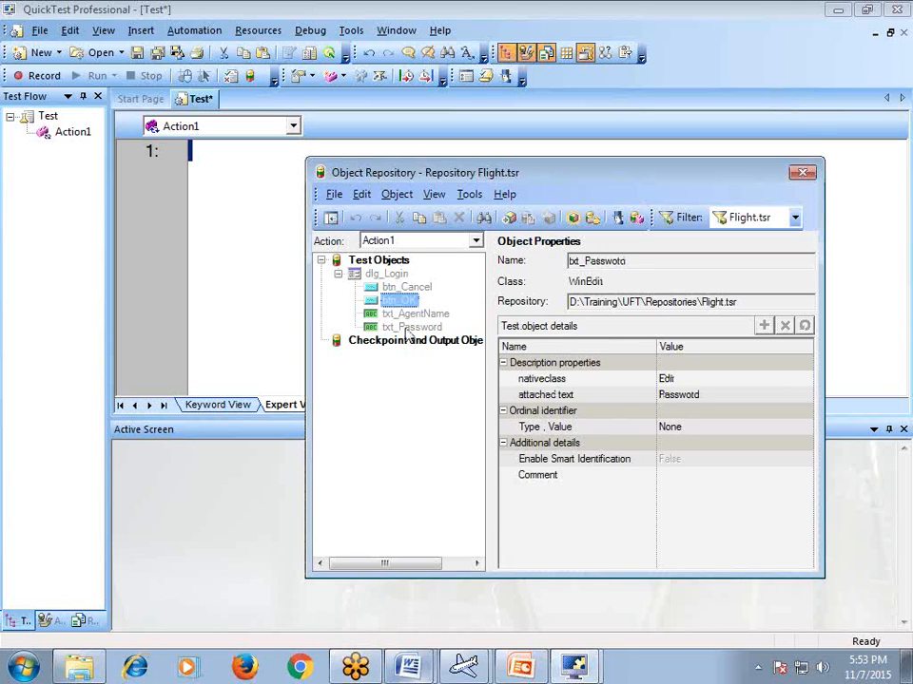
{"action": "left_click", "coordinate": [414, 314]}
{"action": "left_click", "coordinate": [413, 300]}
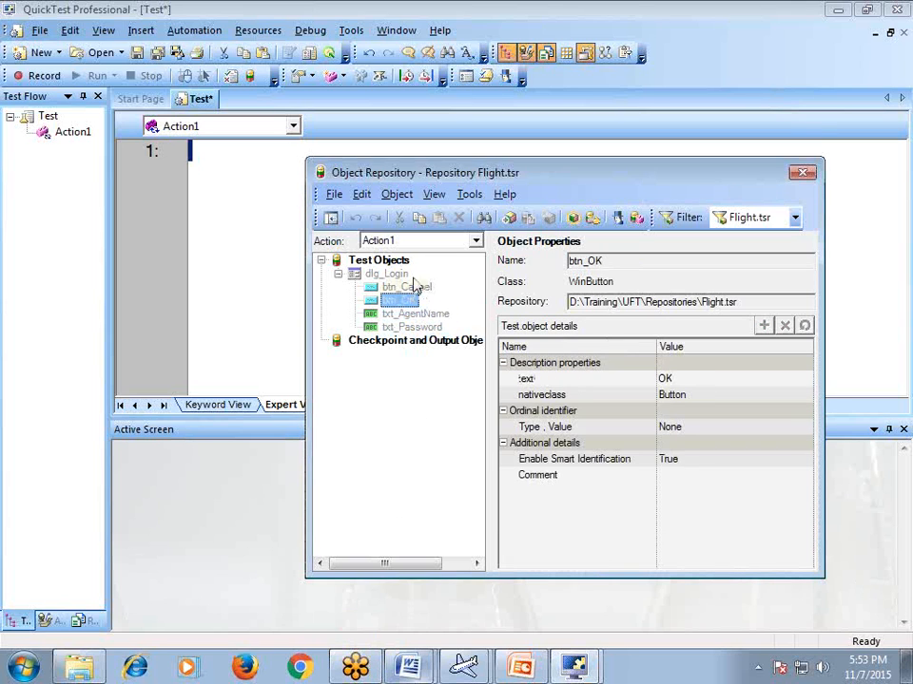
{"action": "left_click", "coordinate": [388, 274]}
{"action": "left_click", "coordinate": [254, 237]}
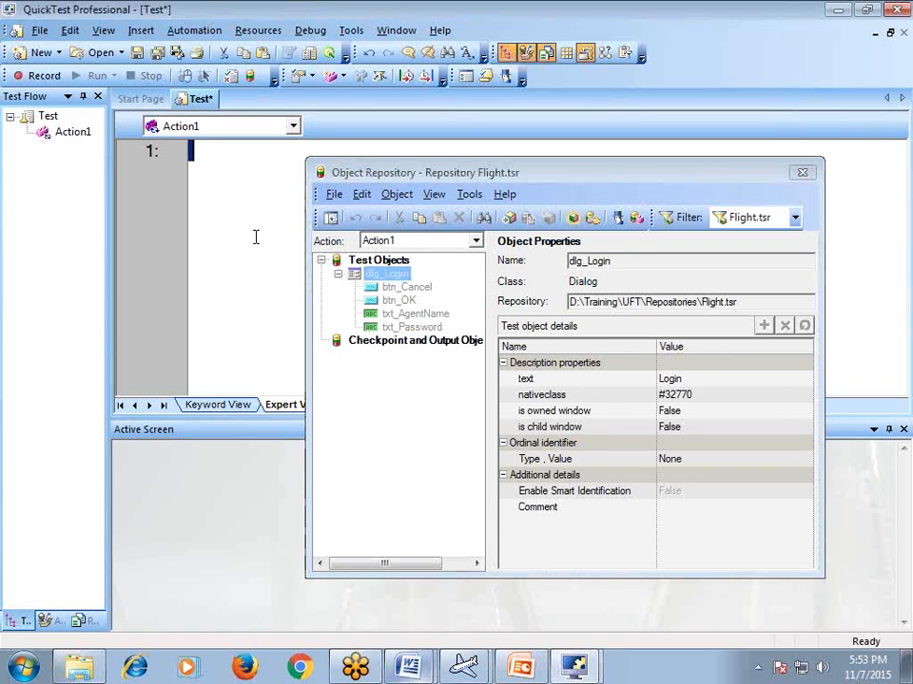
Switch to Object Repositories.docx in Word and add the sub-bullet "Resources->Associate Repositories" under "Associate Share Repository to action", followed by an empty sub-bullet.
{"action": "mouse_move", "coordinate": [409, 665]}
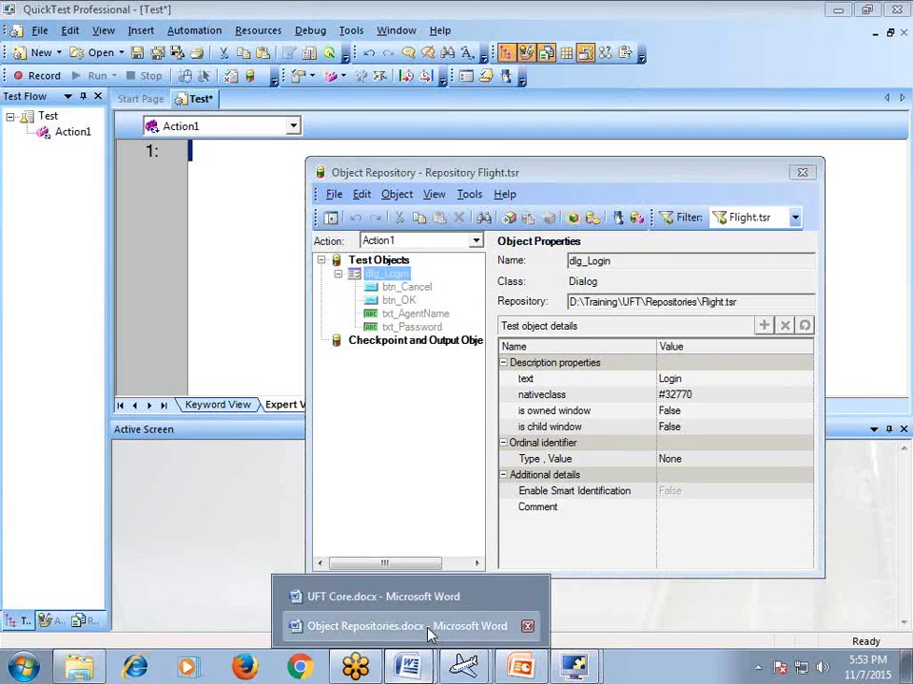
{"action": "left_click", "coordinate": [427, 627]}
{"action": "key", "text": "Return"}
{"action": "key", "text": "Tab"}
{"action": "type", "text": "REsources->Associate REp"}
{"action": "key", "text": "BackSpace"}
{"action": "key", "text": "BackSpace"}
{"action": "type", "text": "epros"}
{"action": "key", "text": "BackSpace"}
{"action": "key", "text": "BackSpace"}
{"action": "key", "text": "BackSpace"}
{"action": "type", "text": "ositories"}
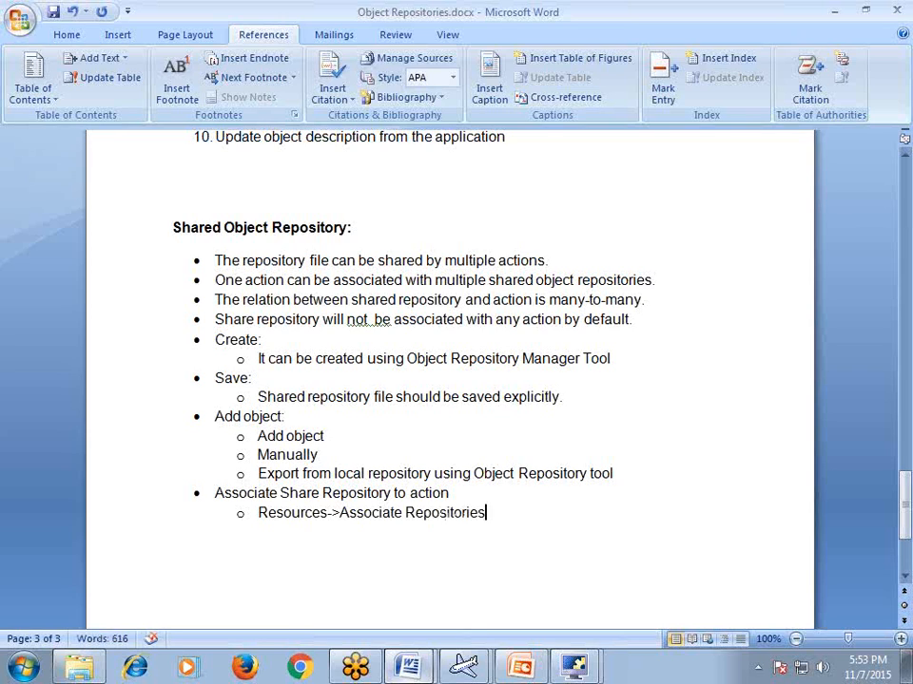
{"action": "key", "text": "Return"}
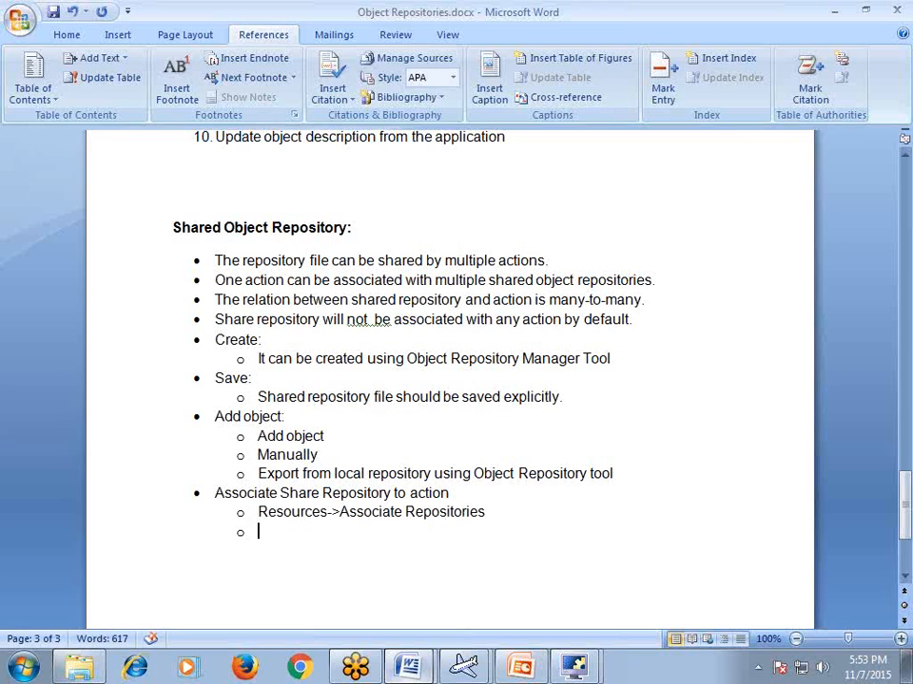